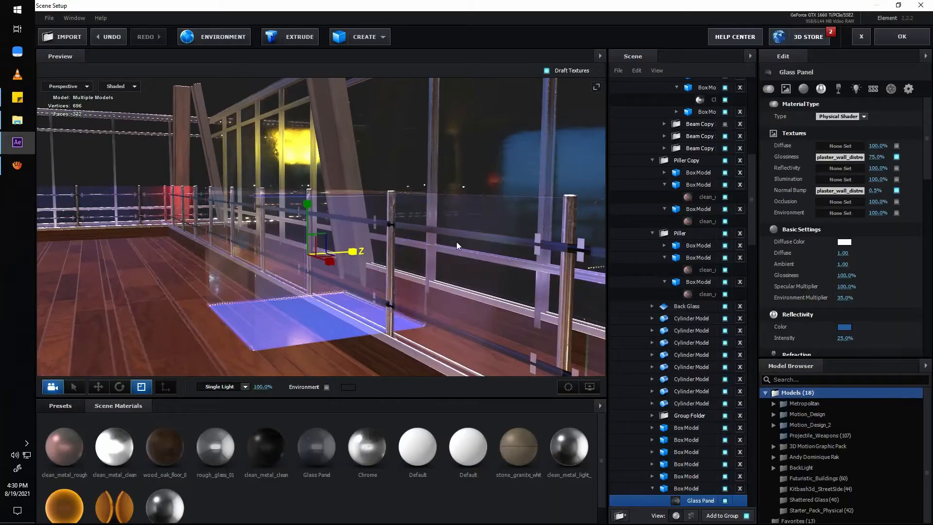
drag(456, 241, 383, 248)
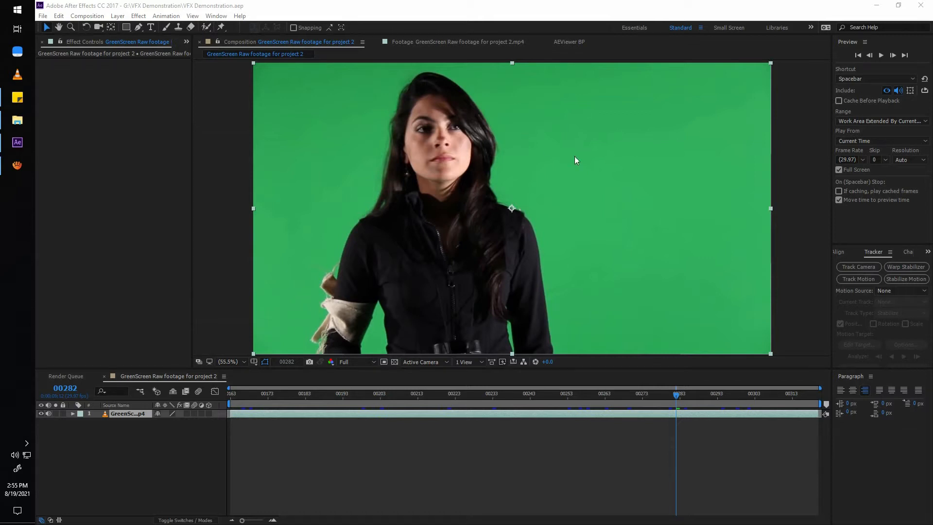
Apply the Keylight (1.2) effect to the green-screen footage layer.
click(538, 414)
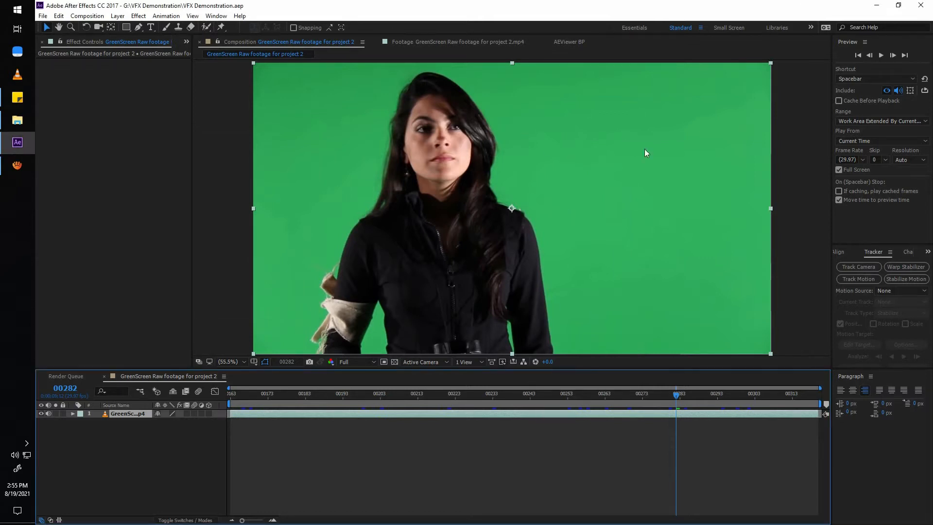
key(ctrl+space)
text(key)
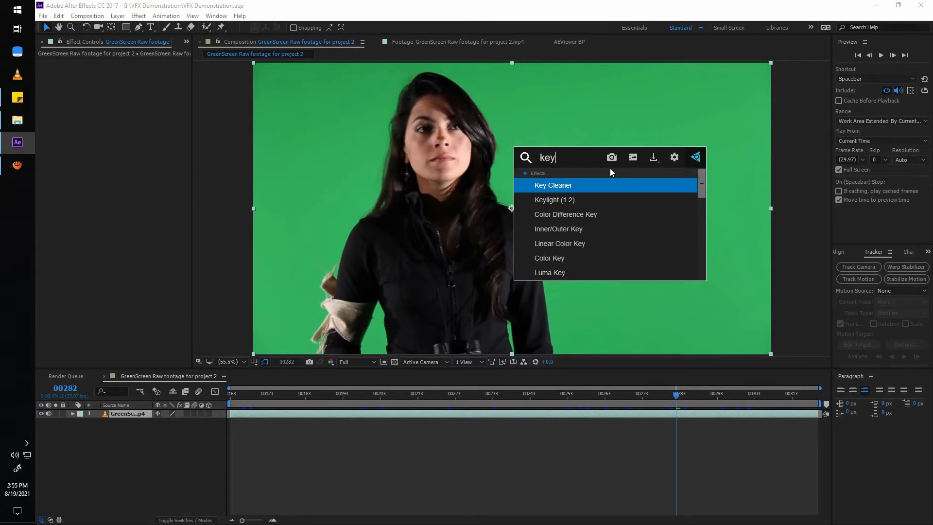
key(Down)
key(Return)
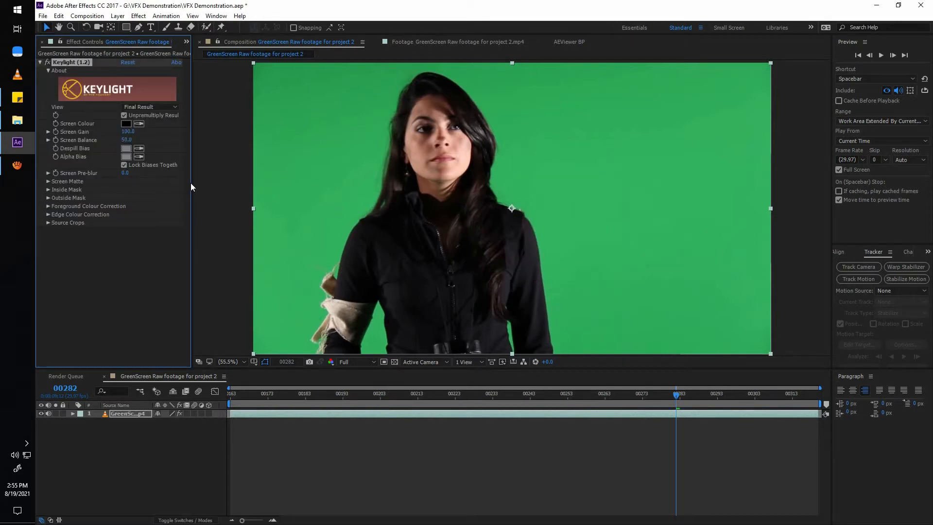
Sample the green backdrop beside the woman as Keylight's Screen Colour.
drag(191, 184, 209, 183)
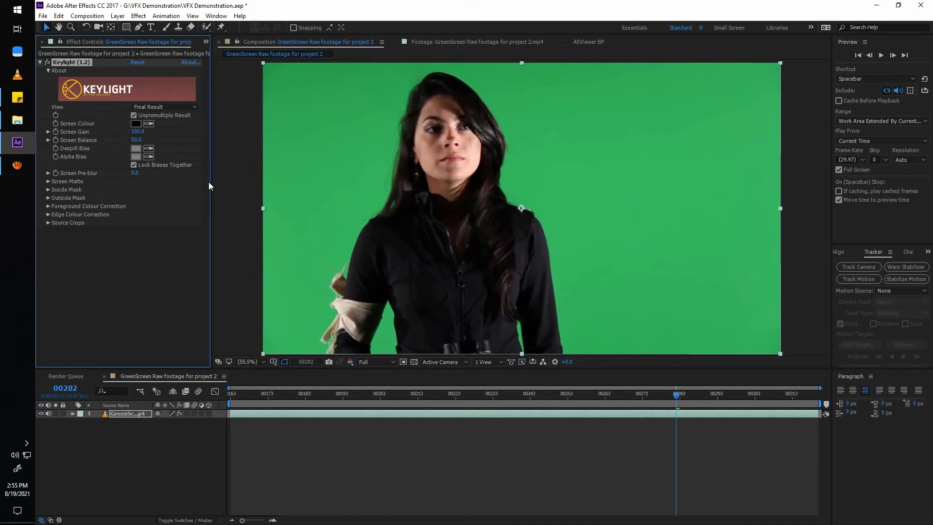
click(150, 124)
click(551, 176)
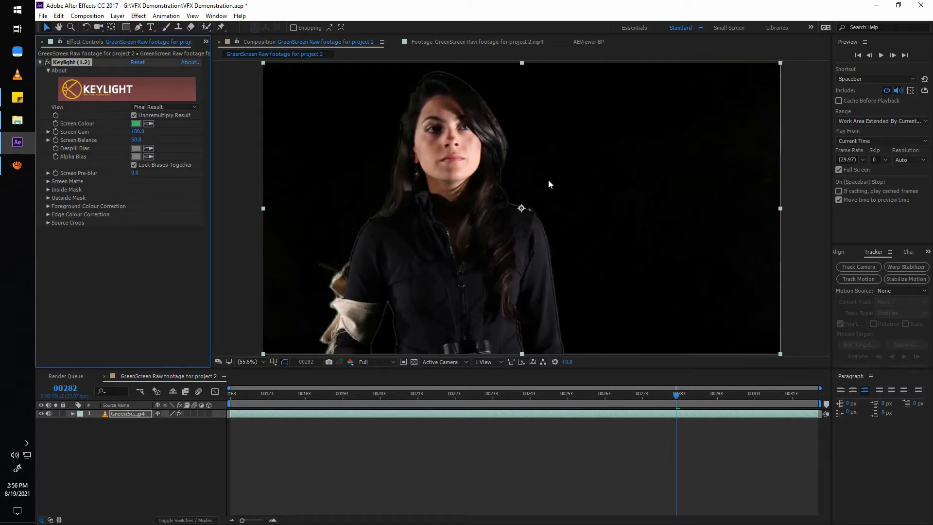
Show the transparency grid and set Keylight's View to Combined Matte.
click(413, 362)
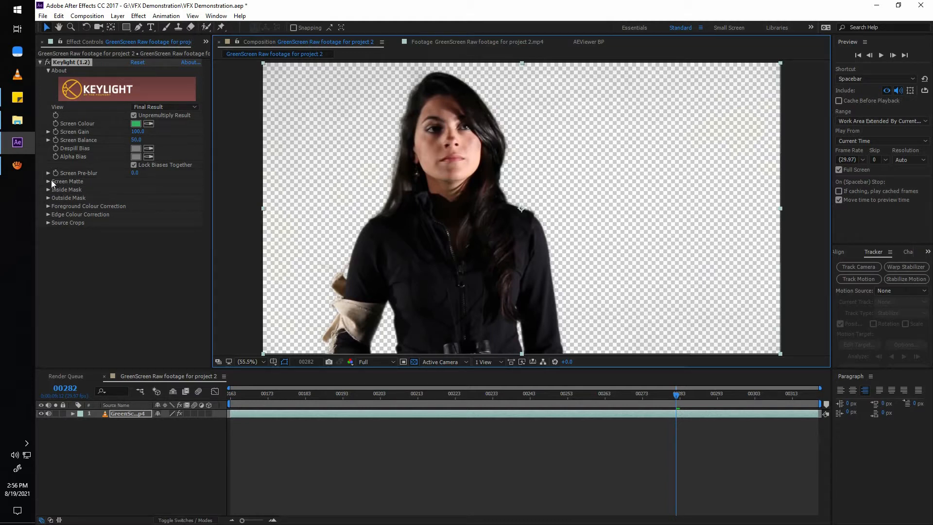
click(162, 107)
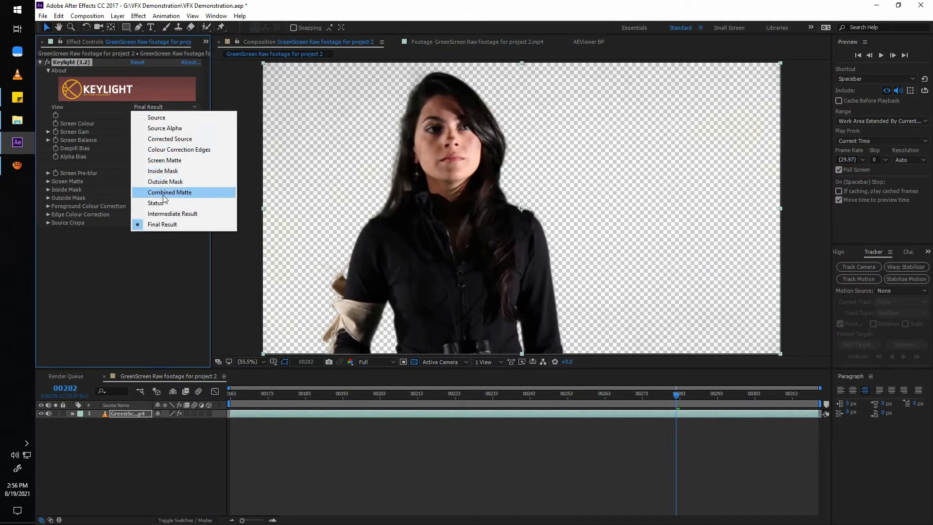
click(194, 192)
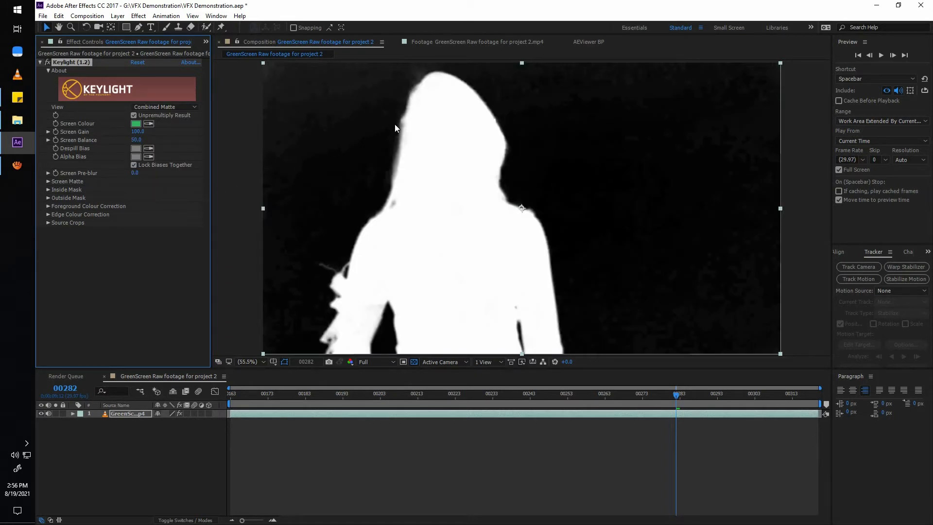
Inspect the combined matte up close for grey noise in the black backdrop and holes or soft edges in the white figure.
scroll(394, 125, up, 1)
key(space)
drag(315, 126, 586, 266)
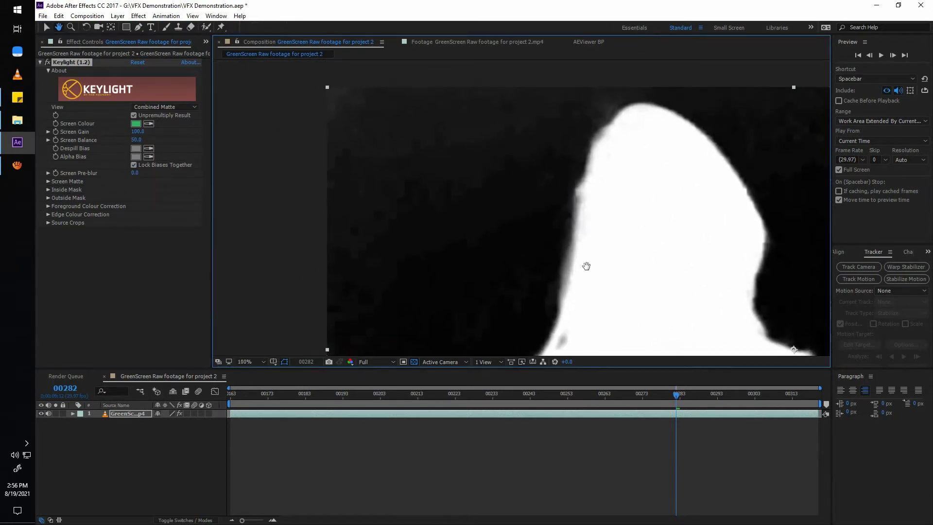
scroll(354, 150, up, 2)
drag(354, 150, 444, 257)
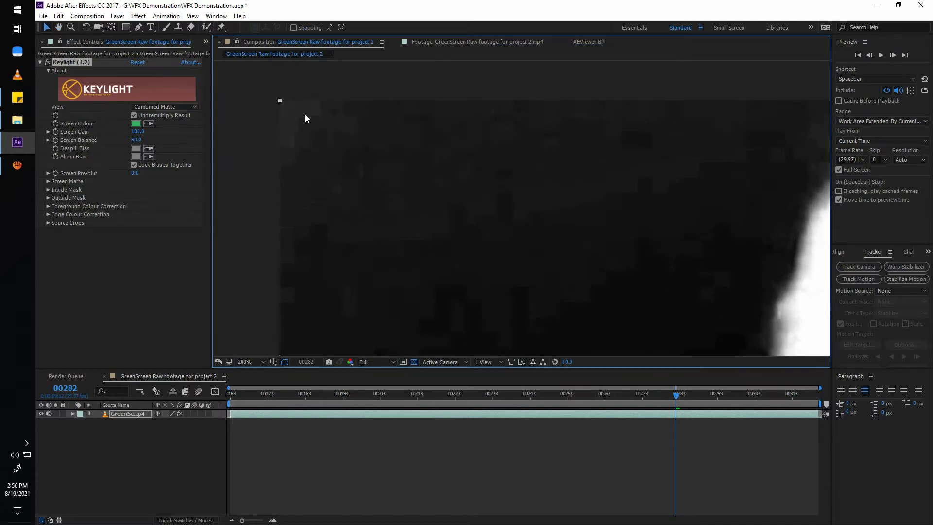
key(grave)
key(space)
drag(547, 298, 434, 214)
drag(736, 344, 560, 100)
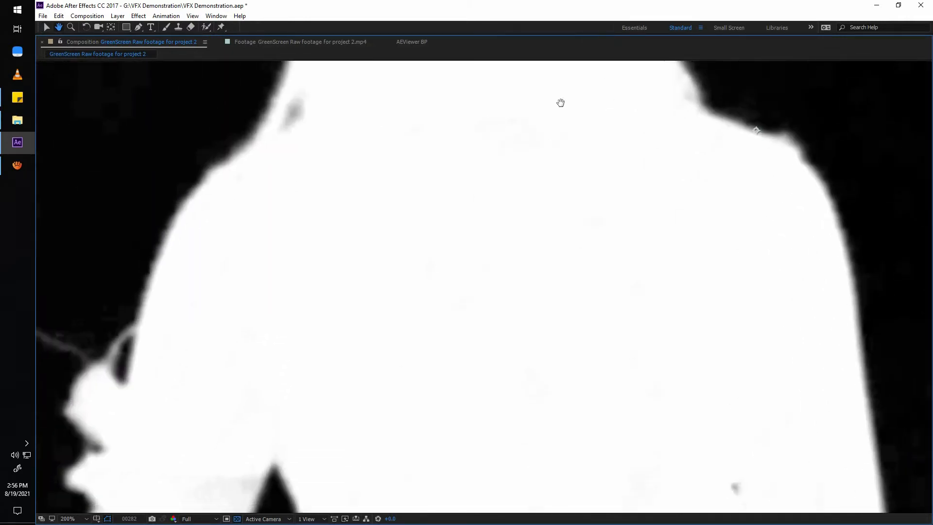
drag(384, 341, 259, 161)
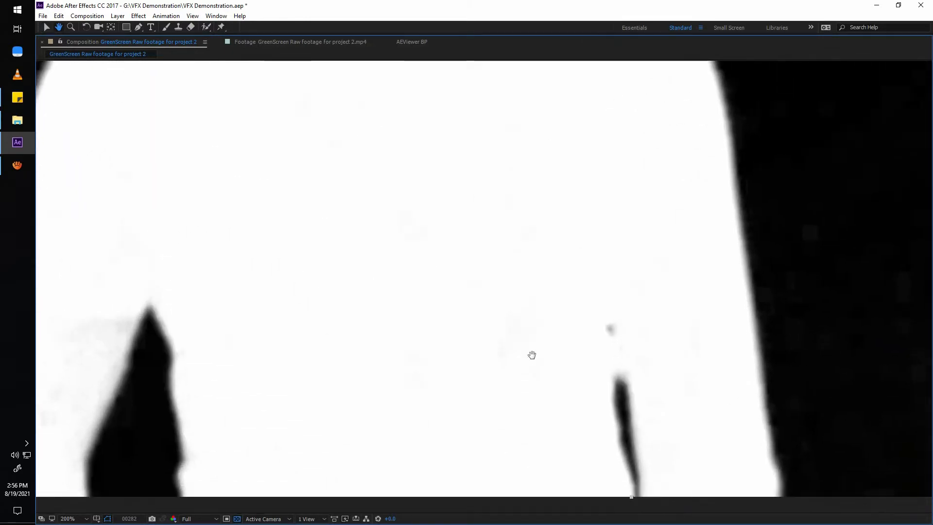
drag(548, 360, 502, 327)
scroll(501, 327, up, 1)
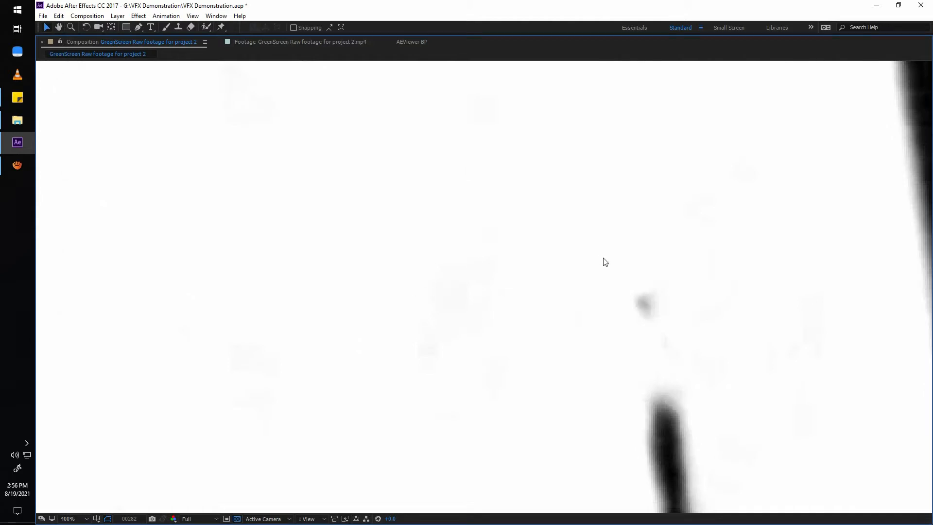
key(space)
drag(652, 327, 379, 438)
drag(442, 88, 300, 298)
drag(559, 408, 321, 238)
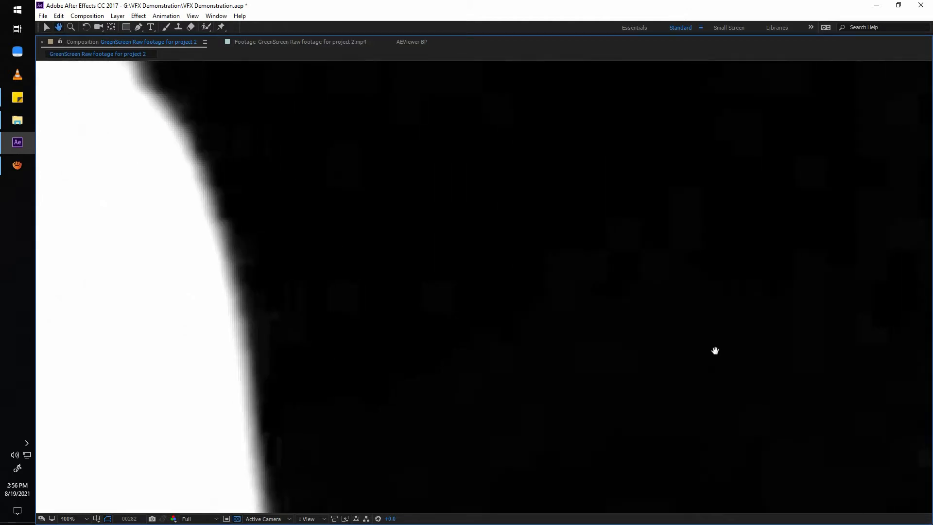
drag(714, 350, 258, 344)
drag(643, 276, 190, 226)
scroll(464, 351, down, 2)
key(space)
drag(360, 324, 583, 340)
Play through the matte enlarged and fitted to the viewer to check the key across the clip's frames.
key(space)
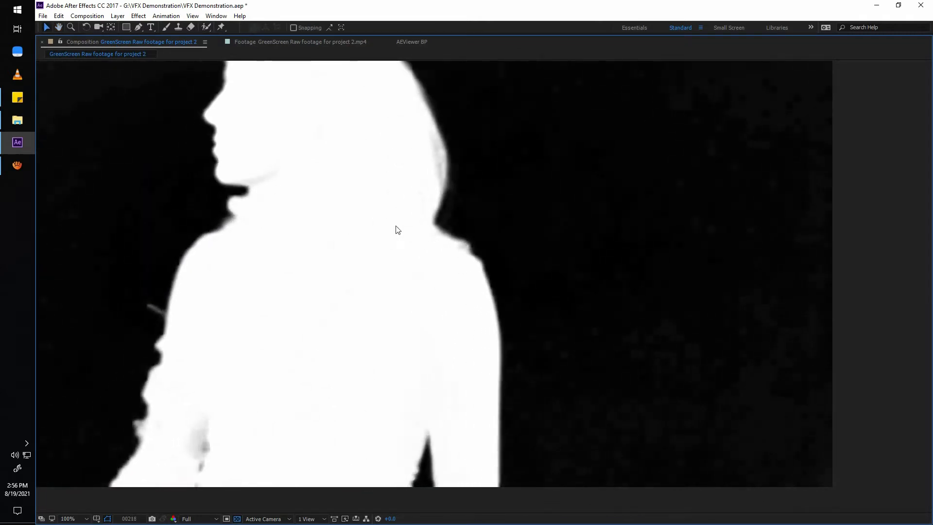
key(space)
drag(292, 211, 397, 301)
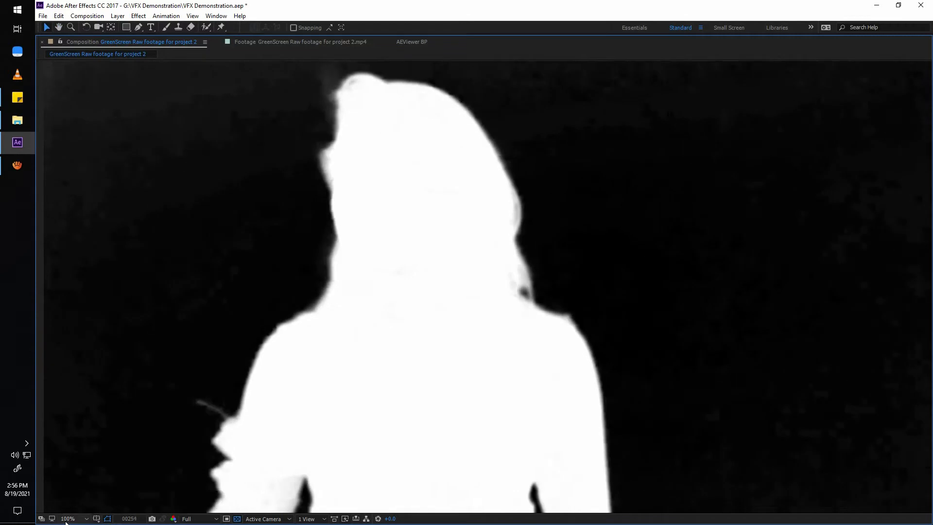
click(73, 519)
click(77, 344)
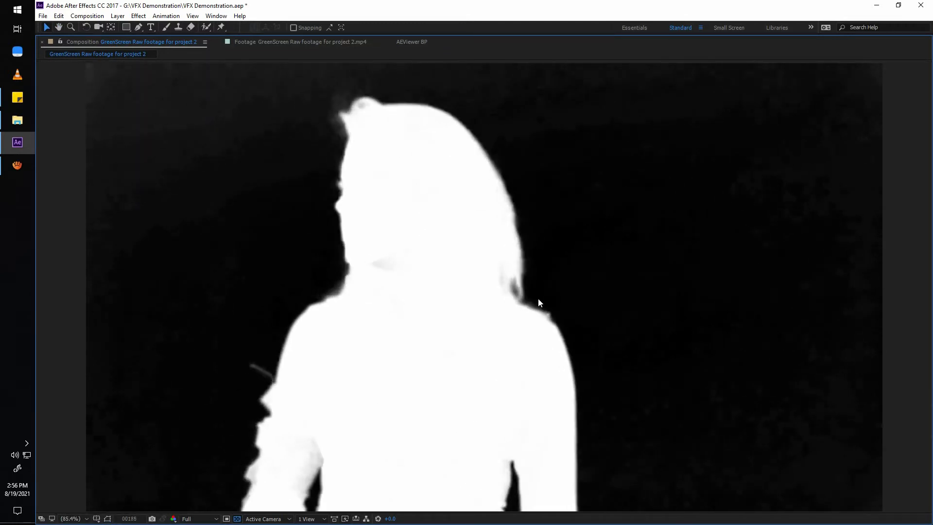
key(grave)
click(413, 304)
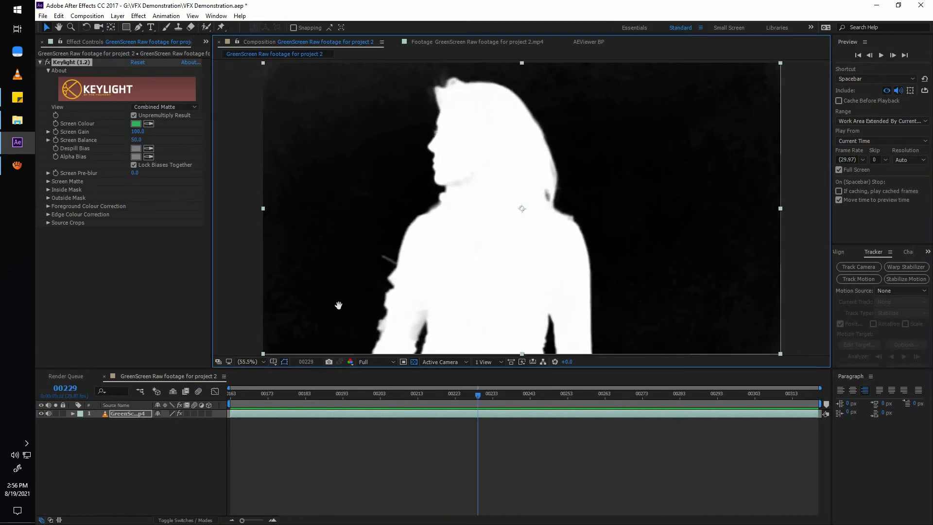
Clean up the Screen Matte by setting Clip Black to 14 and Clip White to 92.
click(48, 182)
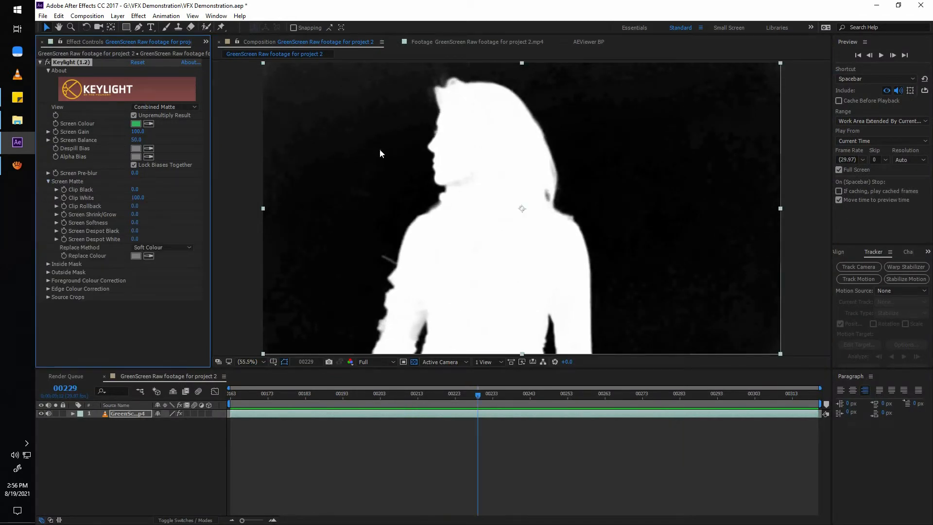
scroll(413, 122, up, 1)
key(space)
drag(318, 117, 520, 228)
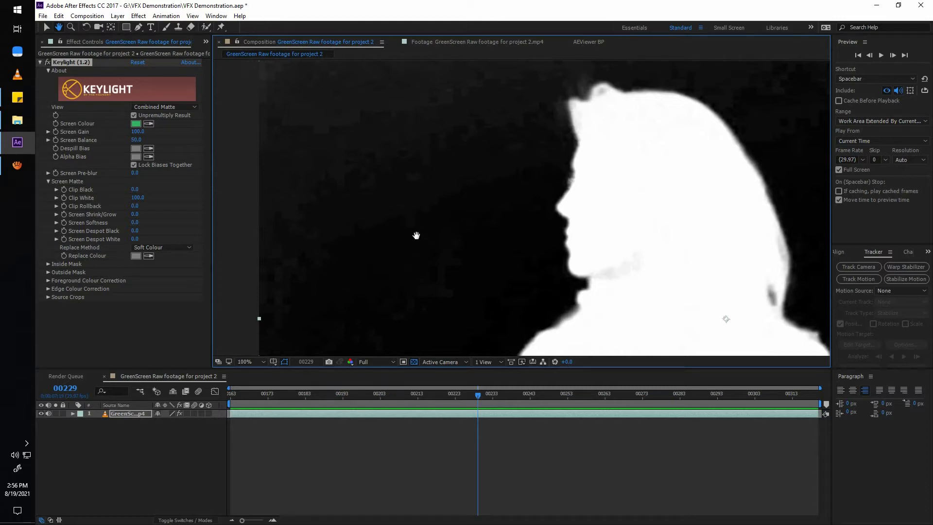
drag(416, 236, 411, 245)
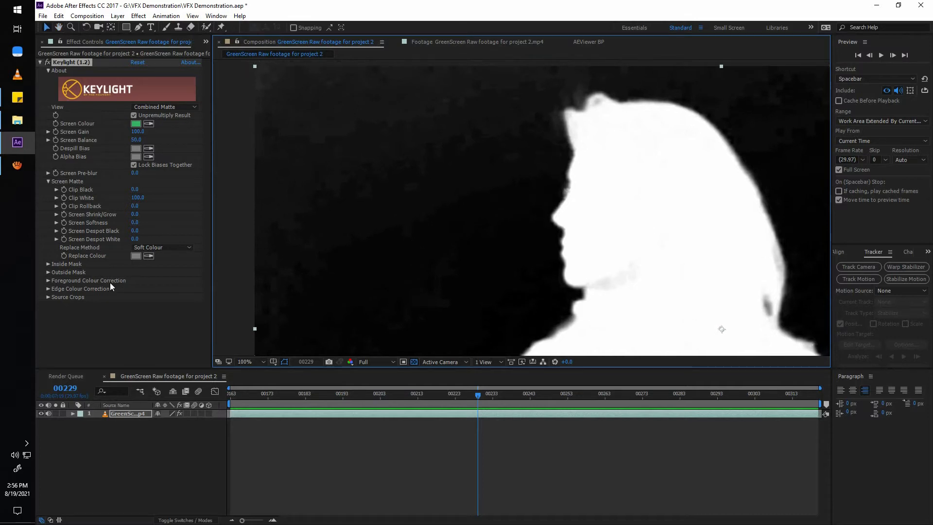
drag(134, 189, 133, 198)
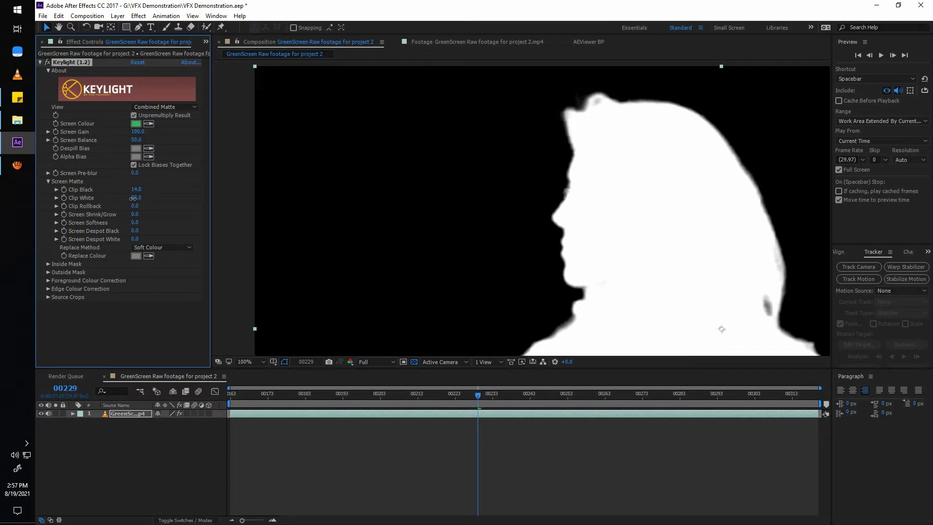
Check the adjusted matte around the head and shoulders, and play it fitted to the enlarged viewer.
key(space)
drag(590, 262, 258, 173)
drag(422, 204, 509, 219)
click(252, 362)
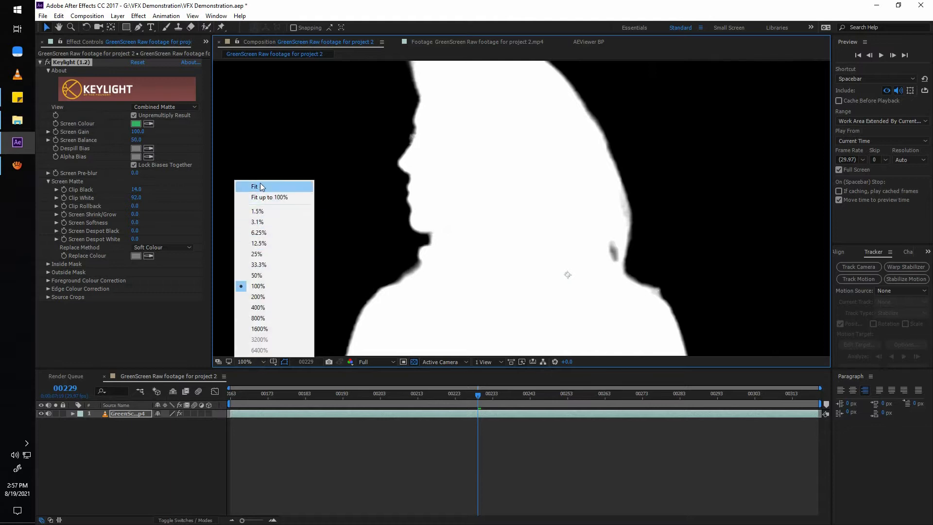
click(254, 185)
key(grave)
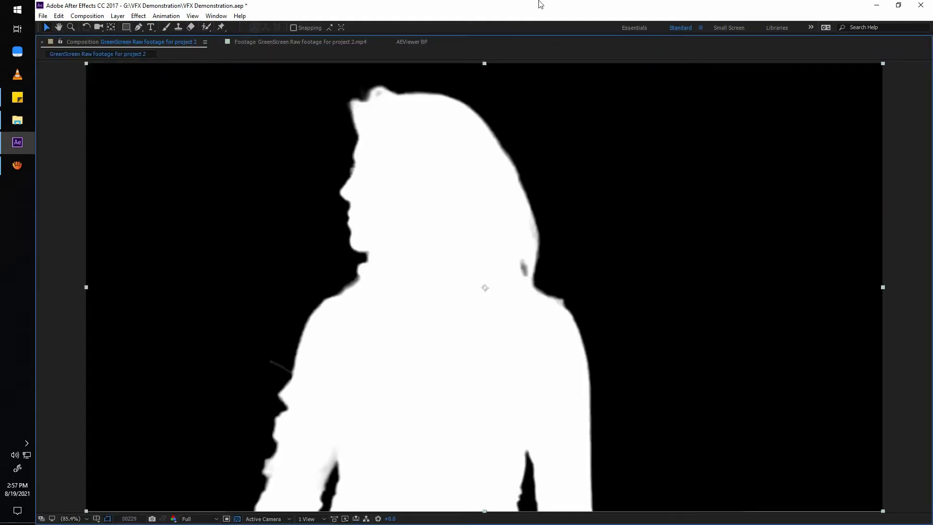
key(space)
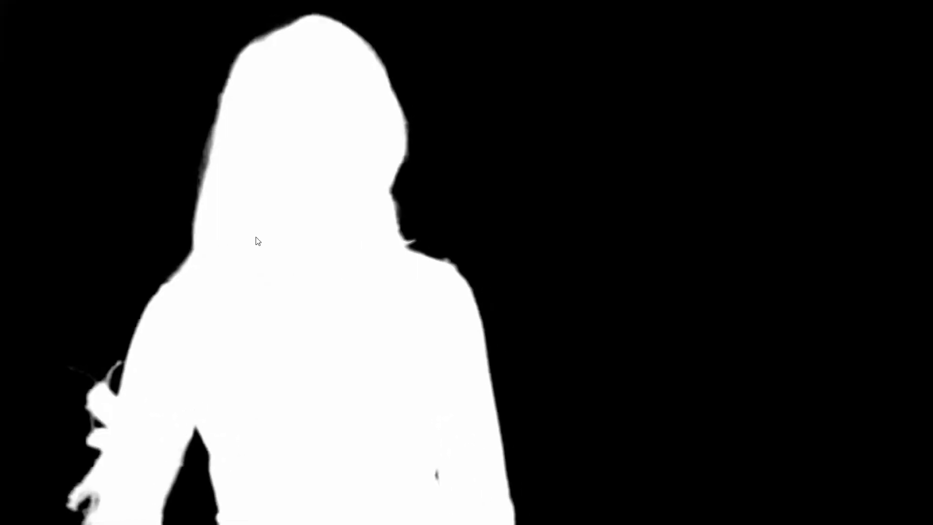
Examine the matte's hair edge up close at the start of the clip, and return to the fitted view.
key(space)
scroll(315, 242, up, 2)
drag(314, 241, 529, 283)
scroll(505, 280, up, 1)
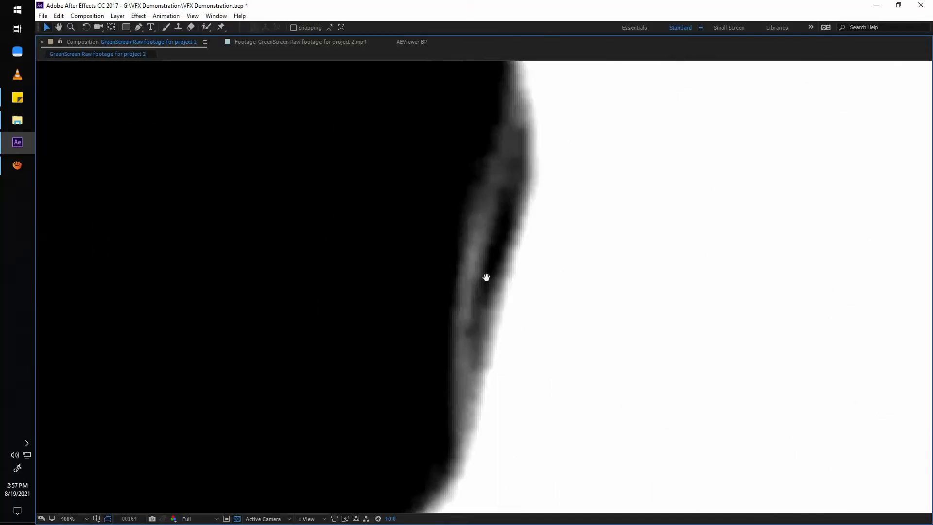
key(grave)
drag(301, 396, 178, 464)
key(h)
drag(587, 214, 494, 308)
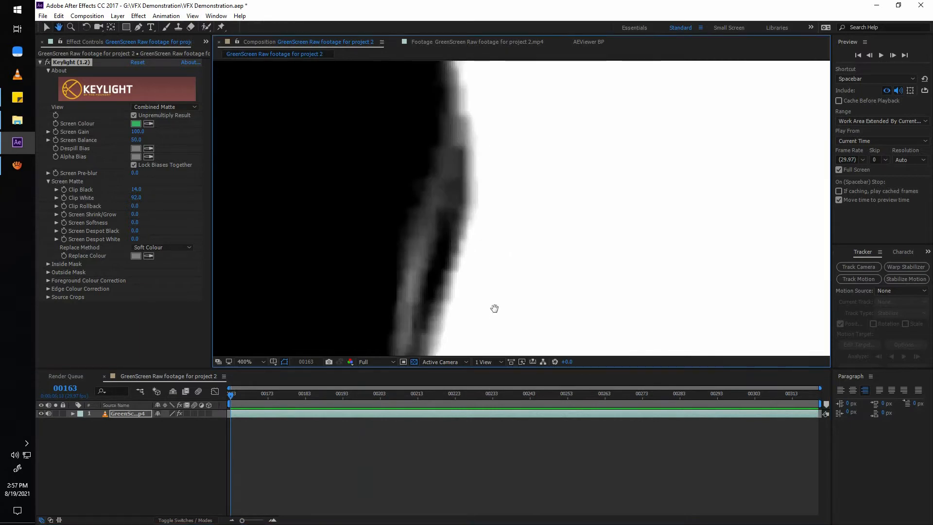
scroll(494, 308, down, 3)
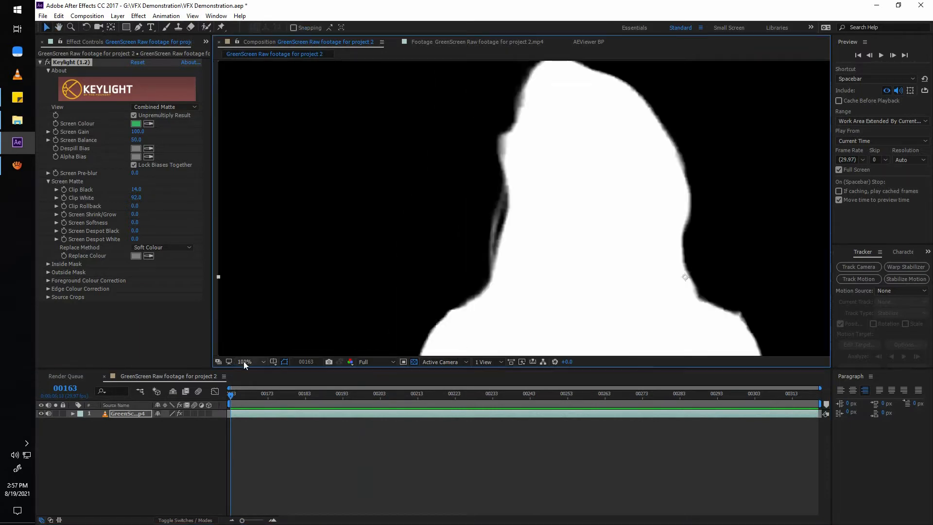
click(245, 361)
click(255, 187)
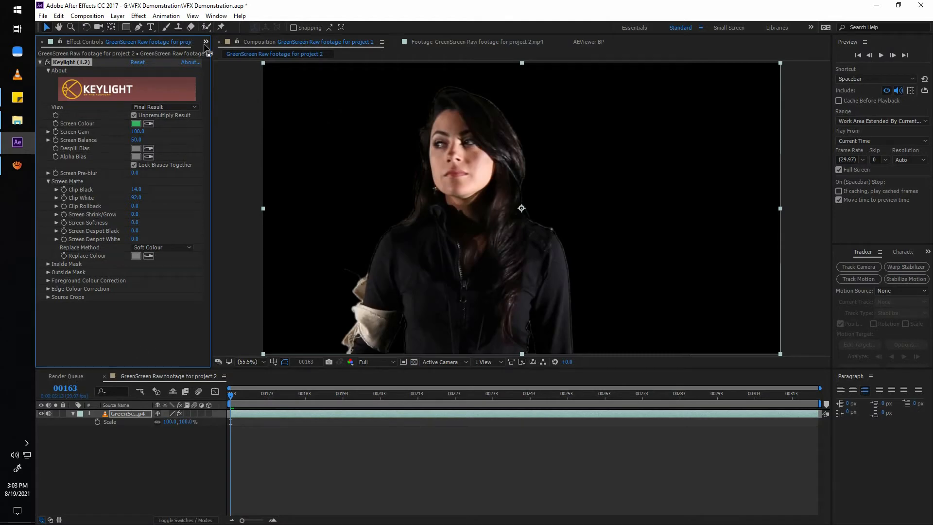
Place BG 01.jpg from the project beneath the green-screen footage layer and scale it to 381%.
click(206, 42)
click(235, 54)
click(74, 166)
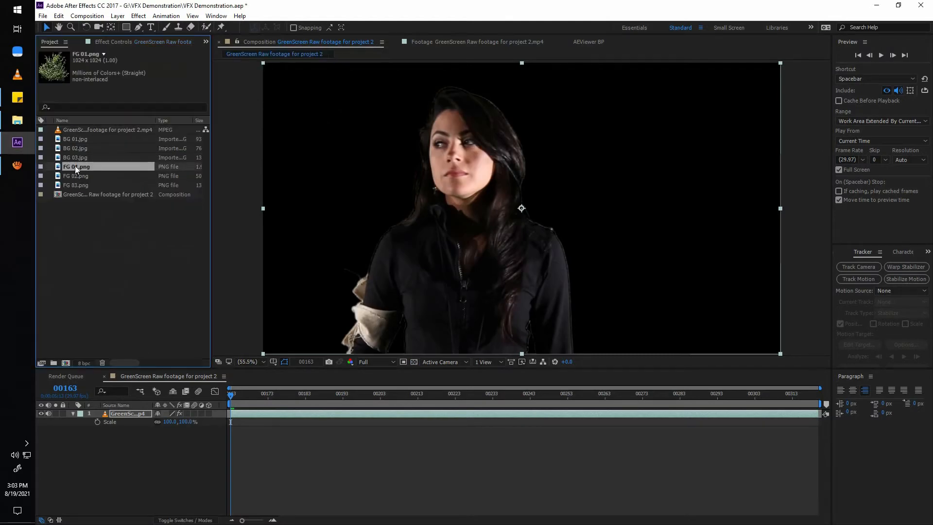
click(79, 159)
click(83, 148)
click(87, 141)
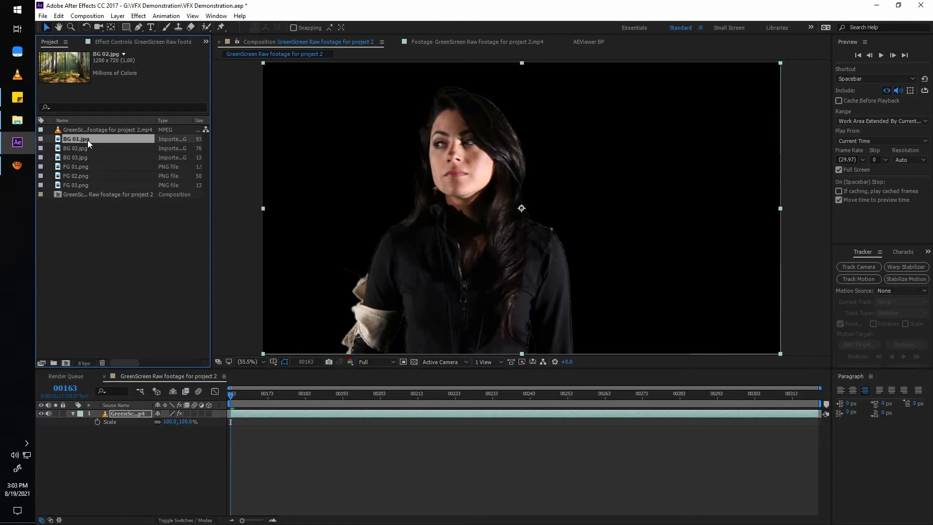
drag(81, 142, 486, 305)
key(s)
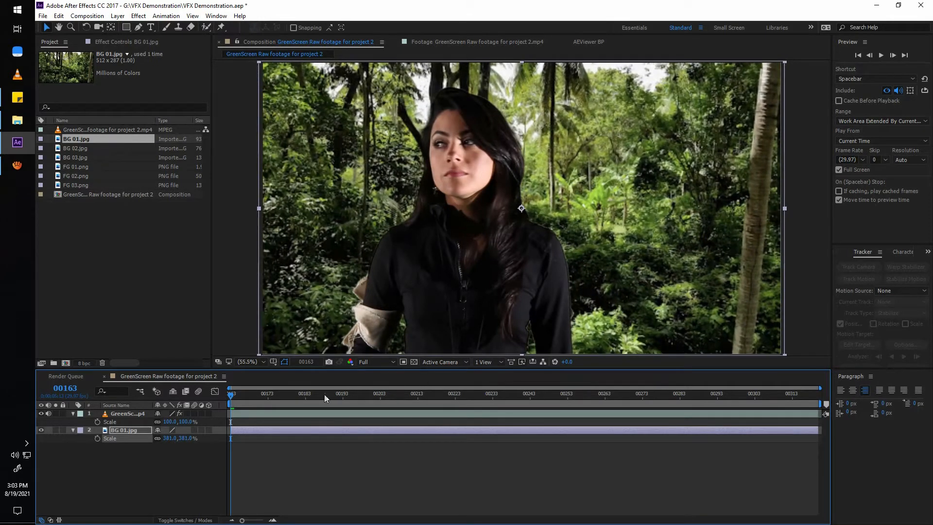
Set Keylight's Screen Shrink/Grow to -2.1 on the green-screen footage to tighten the matte along the hair and shoulders.
drag(272, 394, 842, 396)
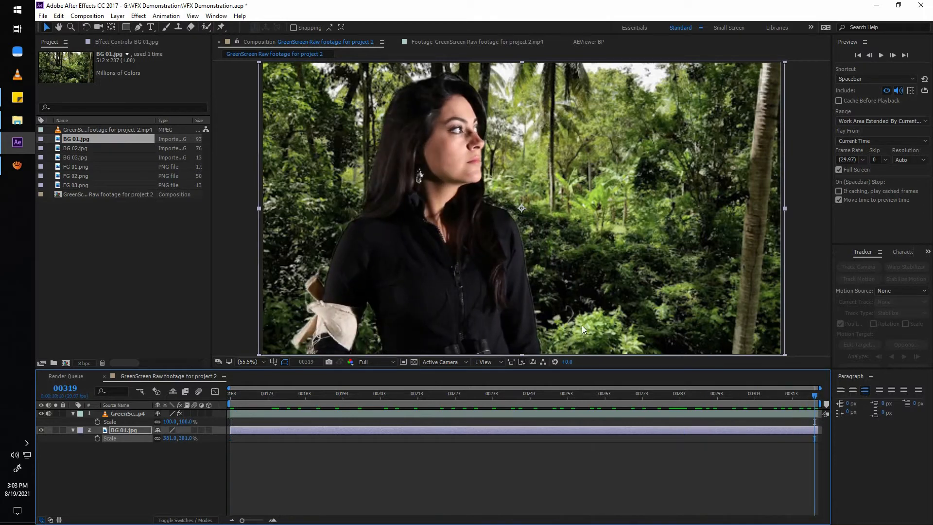
scroll(520, 256, up, 2)
drag(401, 83, 639, 126)
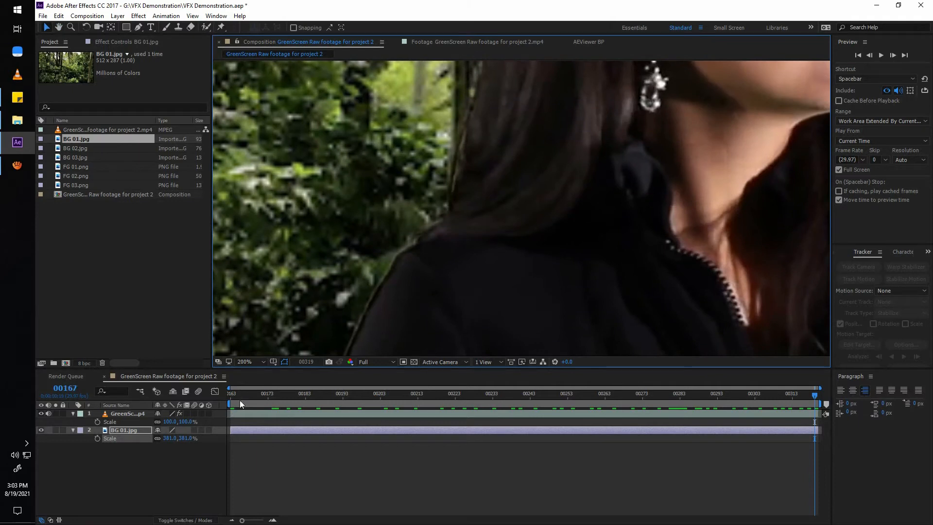
drag(239, 401, 196, 401)
scroll(513, 286, down, 2)
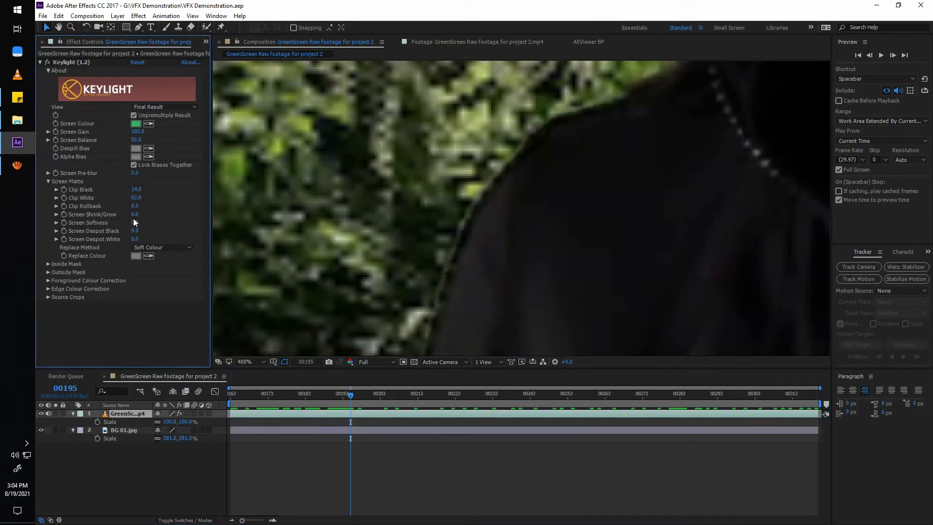
drag(134, 214, 126, 218)
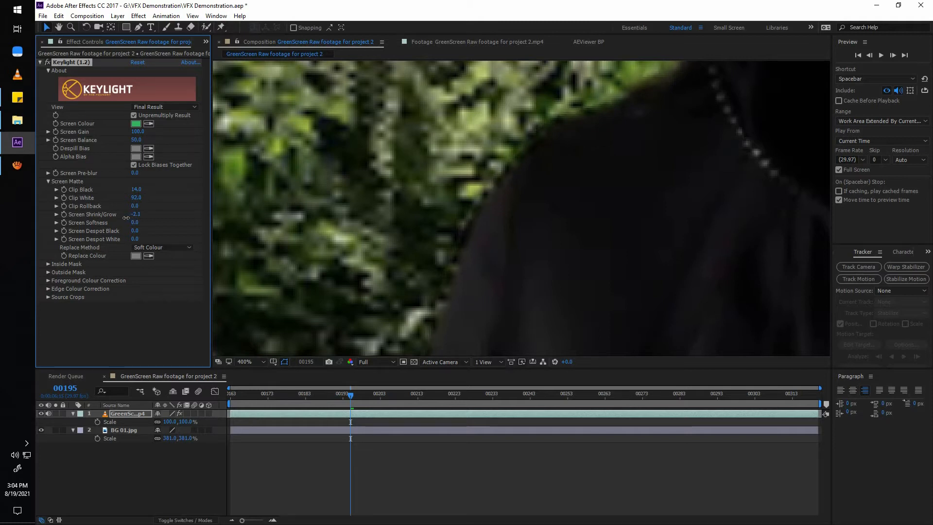
Compare the face edges with and without the matte shrink, and set Keylight's Screen Softness to 2.7.
drag(622, 134, 580, 272)
drag(573, 177, 552, 287)
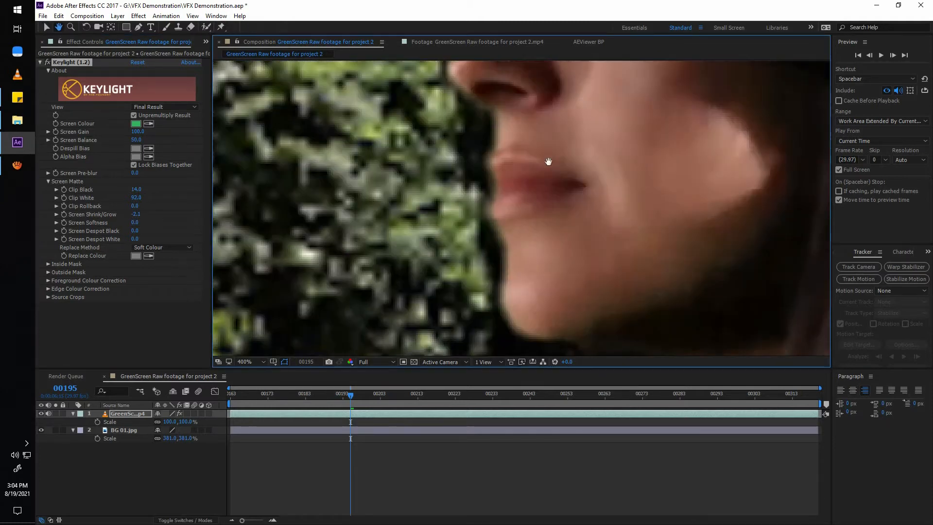
drag(548, 162, 523, 295)
key(ctrl+z)
key(ctrl+shift+z)
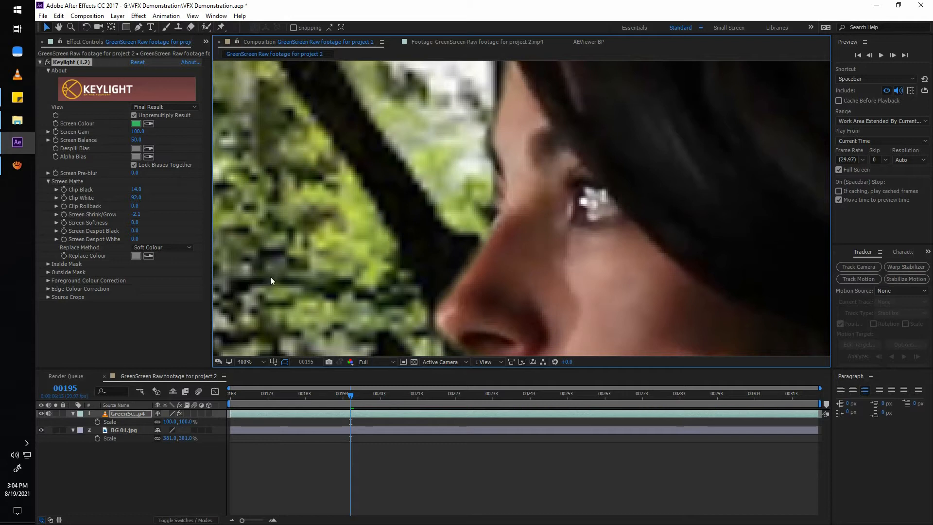
drag(135, 222, 148, 225)
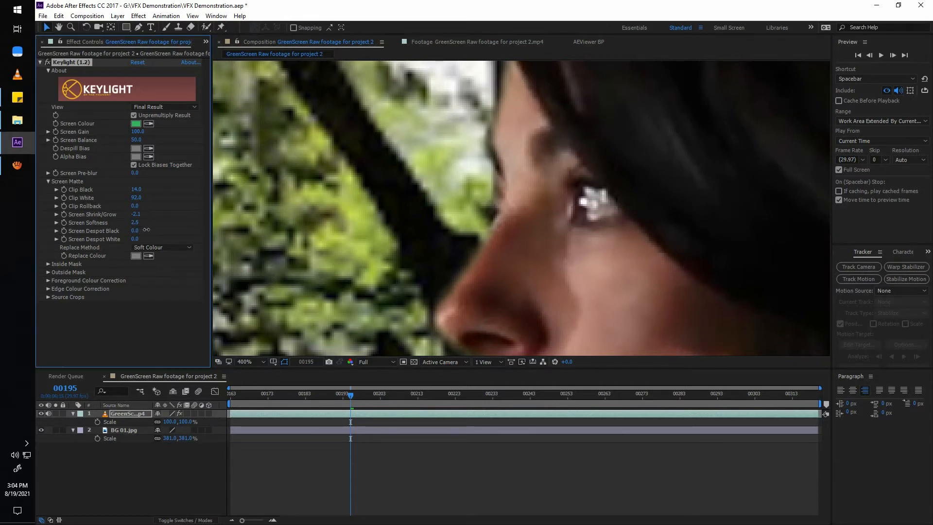
Check the refined key against the jungle background by scrubbing through and playing the composite fitted to the viewer.
scroll(384, 238, down, 2)
drag(575, 277, 453, 170)
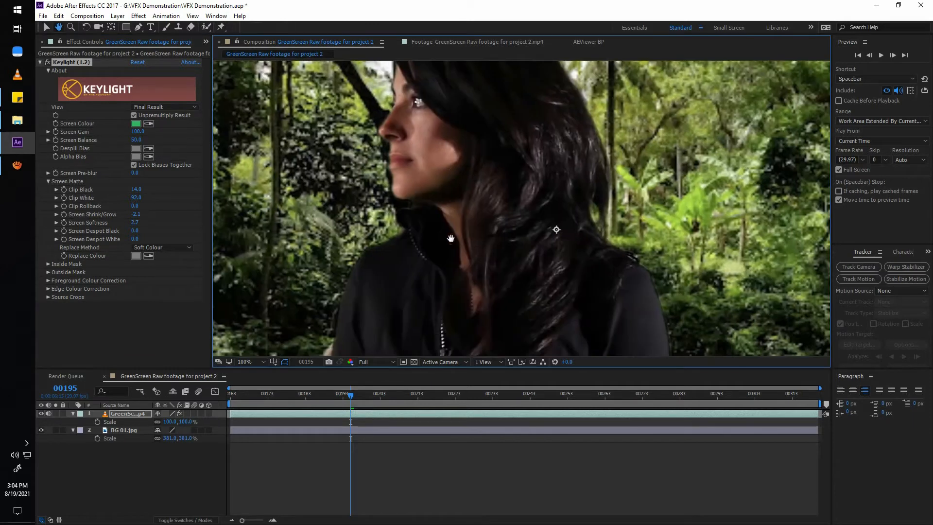
click(255, 358)
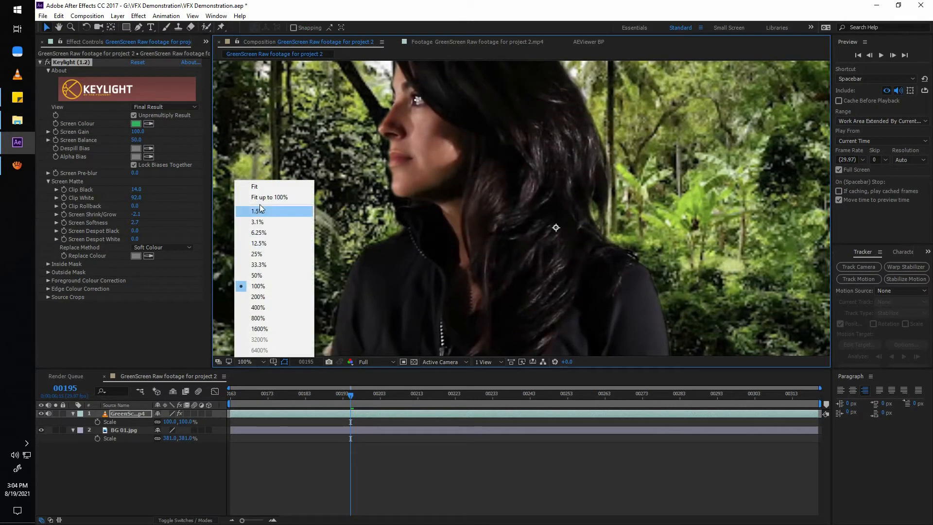
click(258, 187)
click(401, 484)
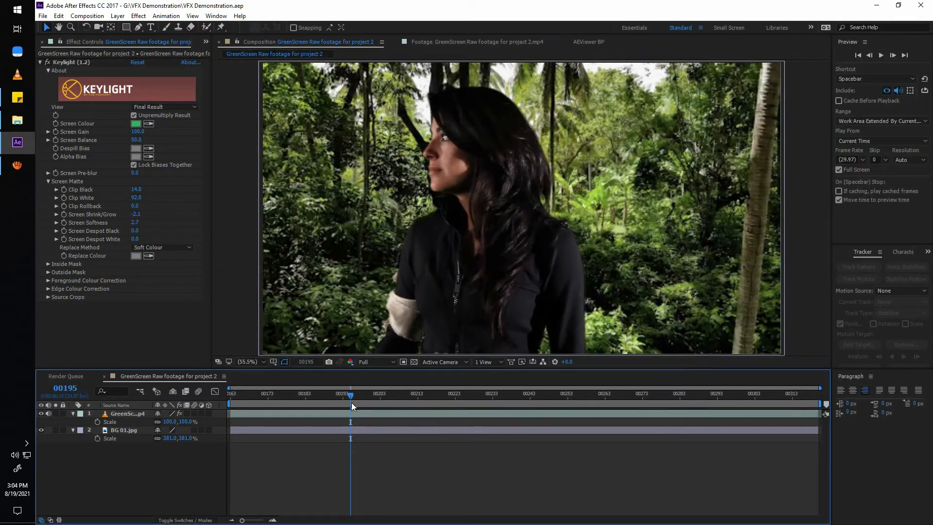
drag(351, 402, 910, 410)
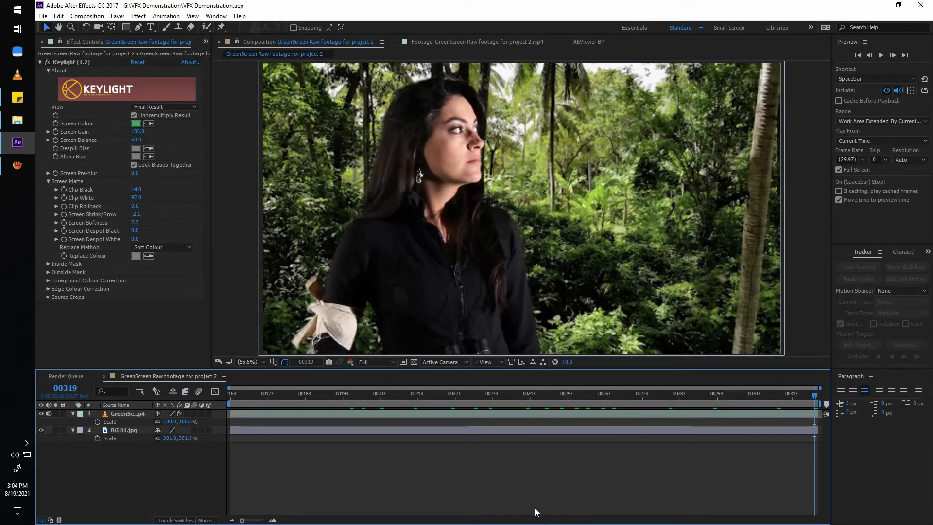
key(space)
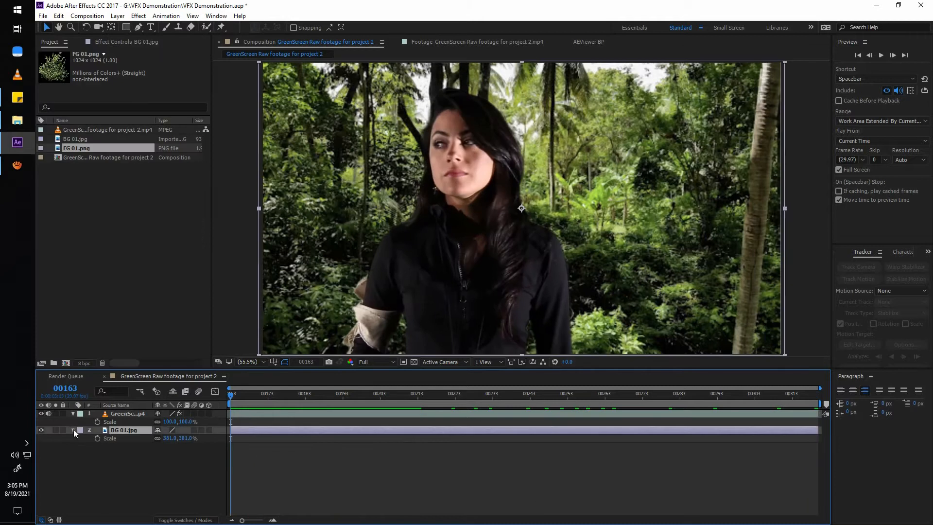
Collapse the properties of both layers and apply Camera Lens Blur to the BG 01.jpg layer.
click(74, 429)
click(73, 412)
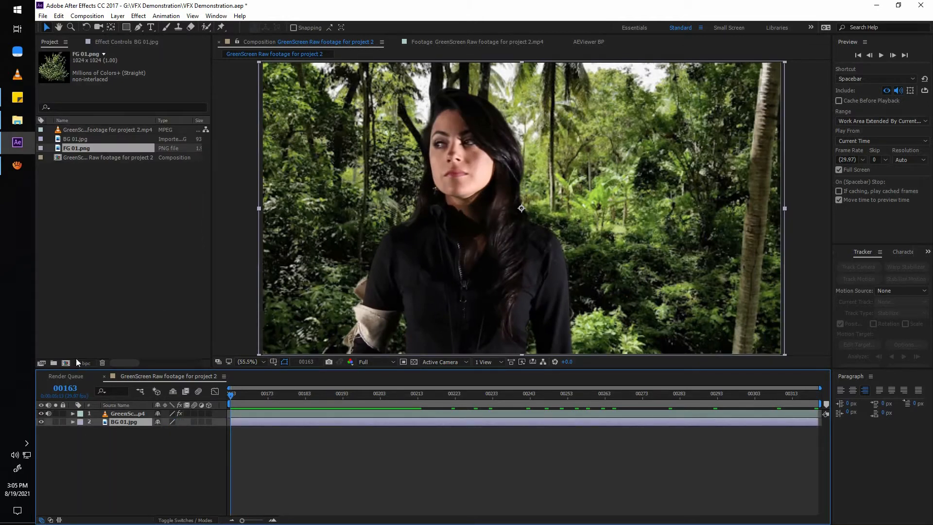
key(ctrl+space)
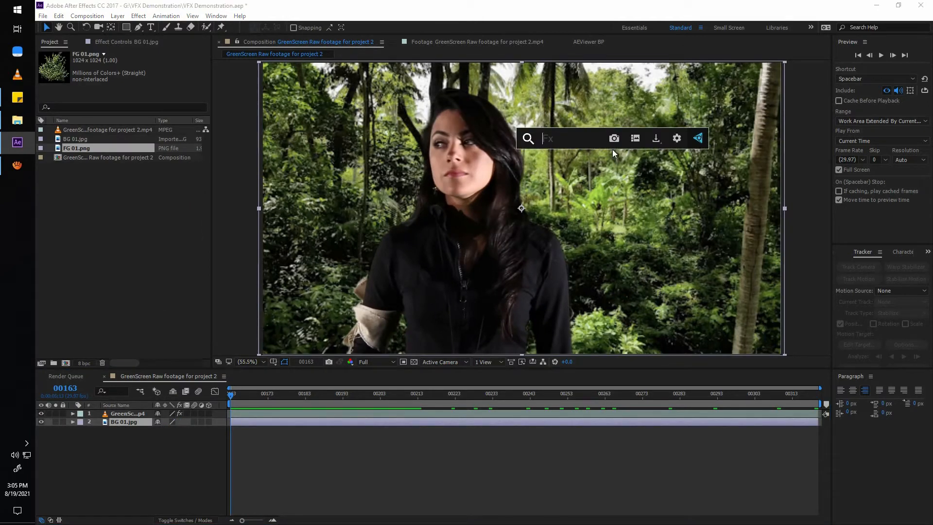
text(lens)
key(Down)
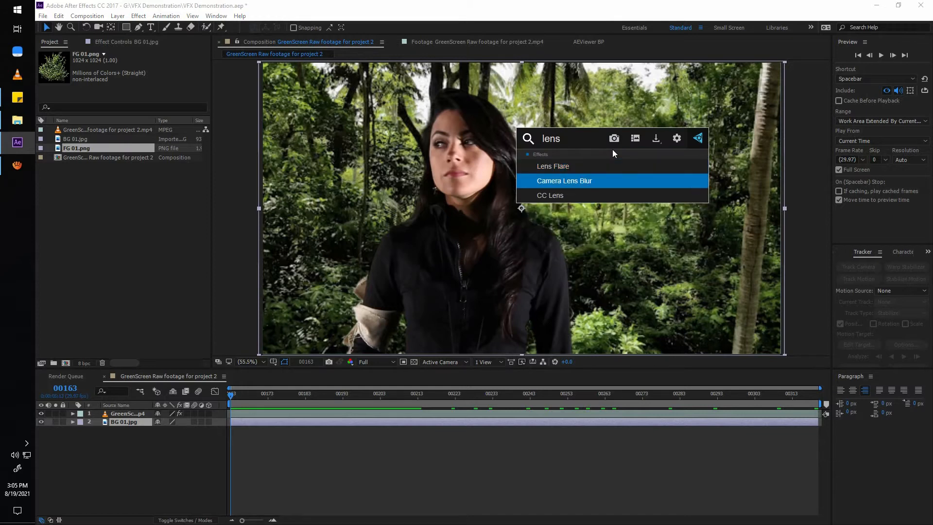
key(Return)
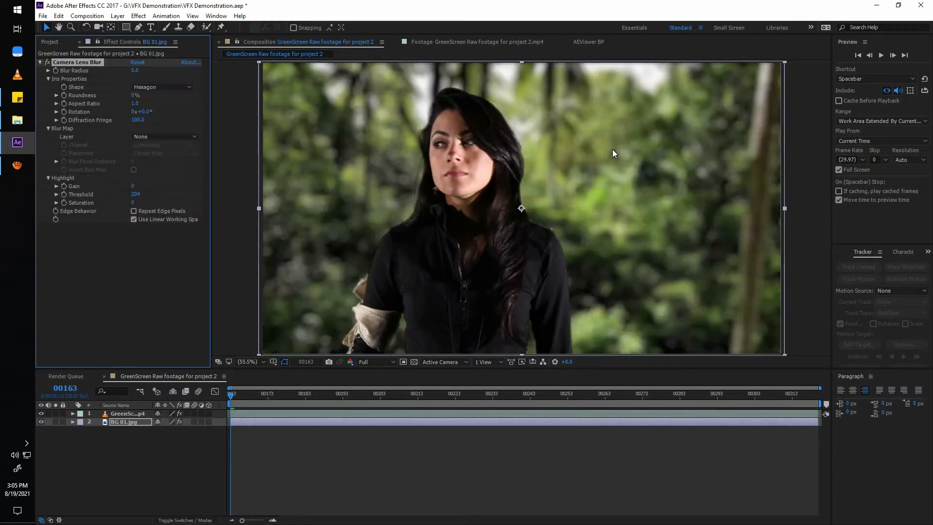
Set the background's Camera Lens Blur radius to 3 and briefly preview the composite.
click(134, 70)
text(3)
key(Return)
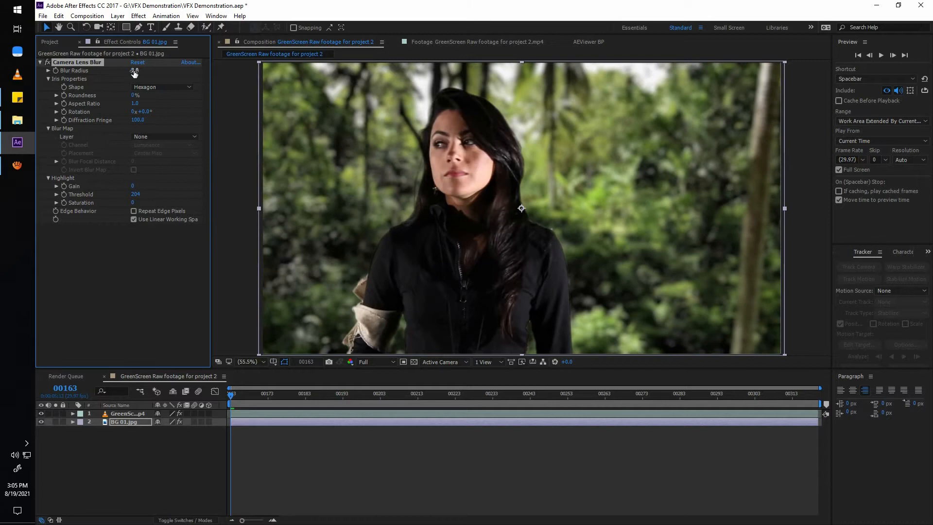
key(space)
key(space)
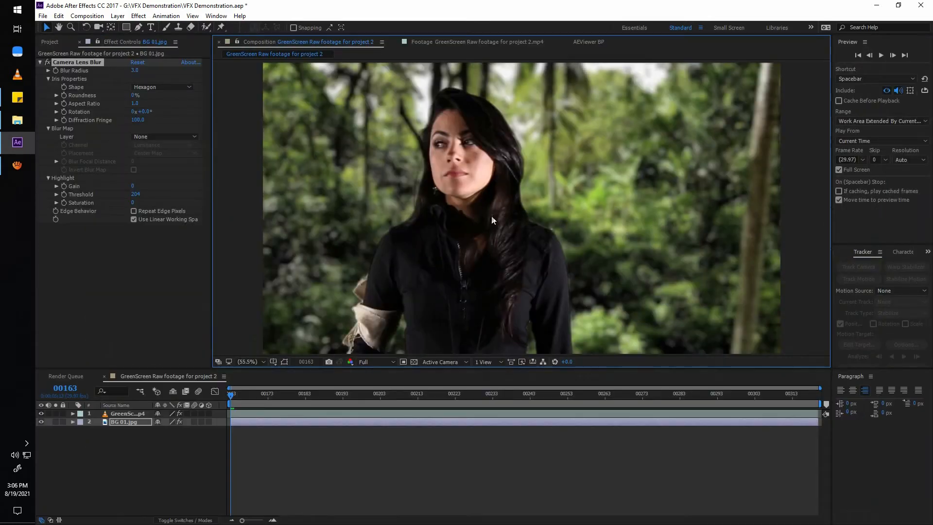
Place FG 01.png above the footage layer and move the bush to the lower-right part of the frame.
click(51, 43)
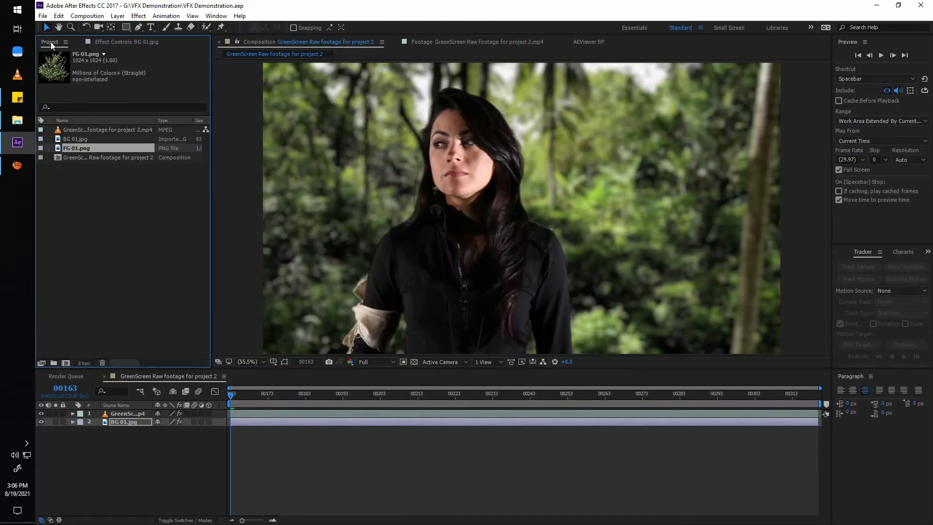
drag(76, 138, 140, 410)
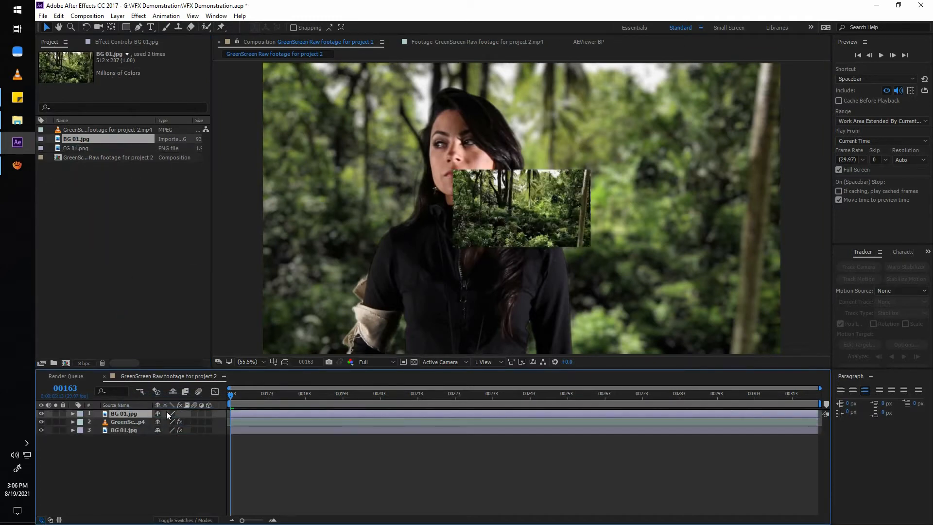
key(Delete)
drag(85, 146, 143, 412)
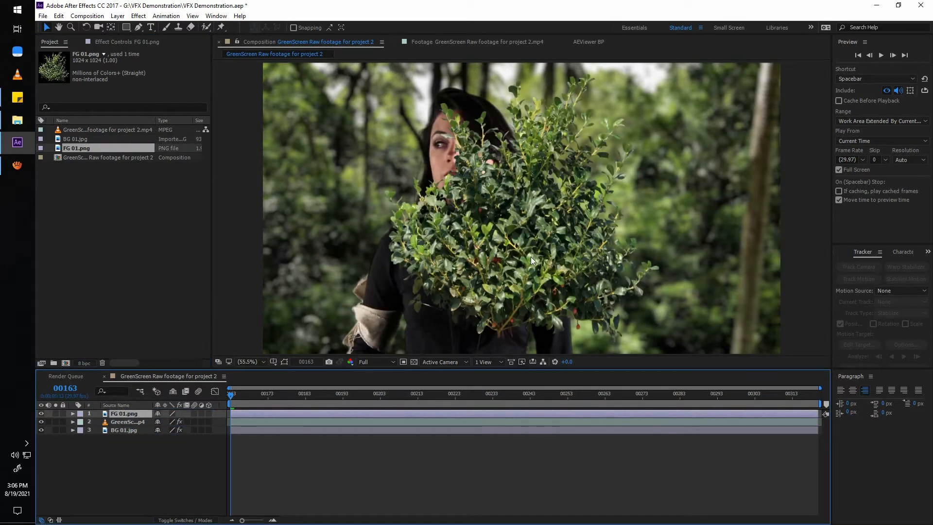
drag(530, 257, 681, 335)
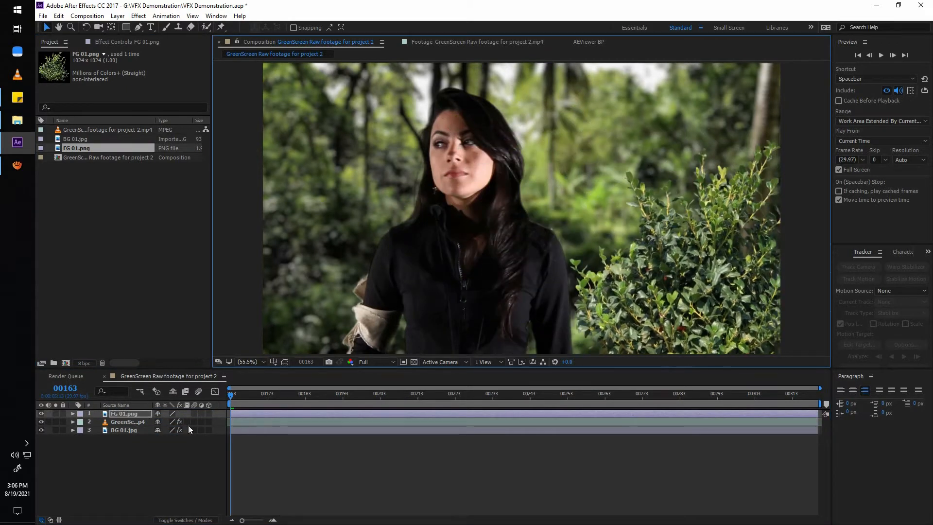
Try enlarging the FG 01.png bush to 169%, repositioning it and flipping it horizontally.
key(s)
drag(188, 422, 153, 308)
drag(291, 287, 722, 269)
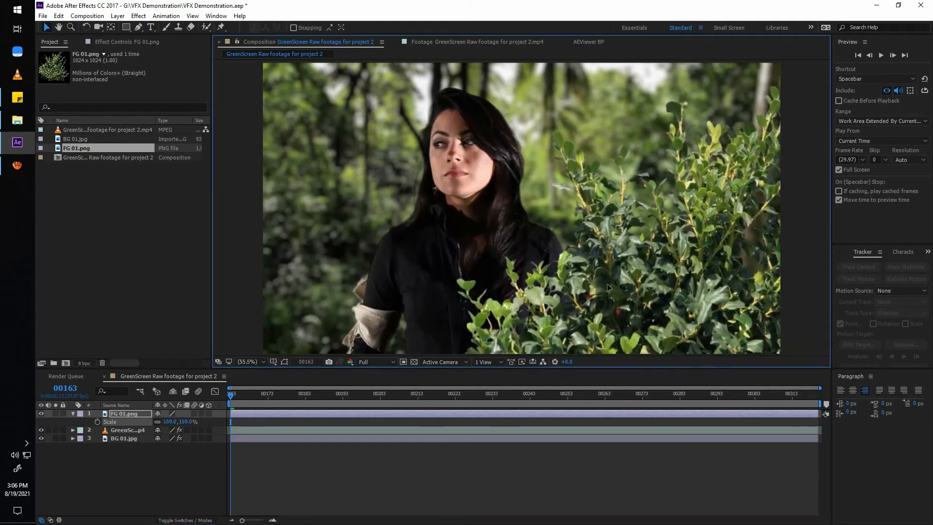
right_click(608, 262)
mouse_move(646, 171)
click(766, 251)
drag(728, 309, 750, 309)
Undo the bush's horizontal flip, repositioning and enlargement.
key(ctrl+z)
key(ctrl+z)
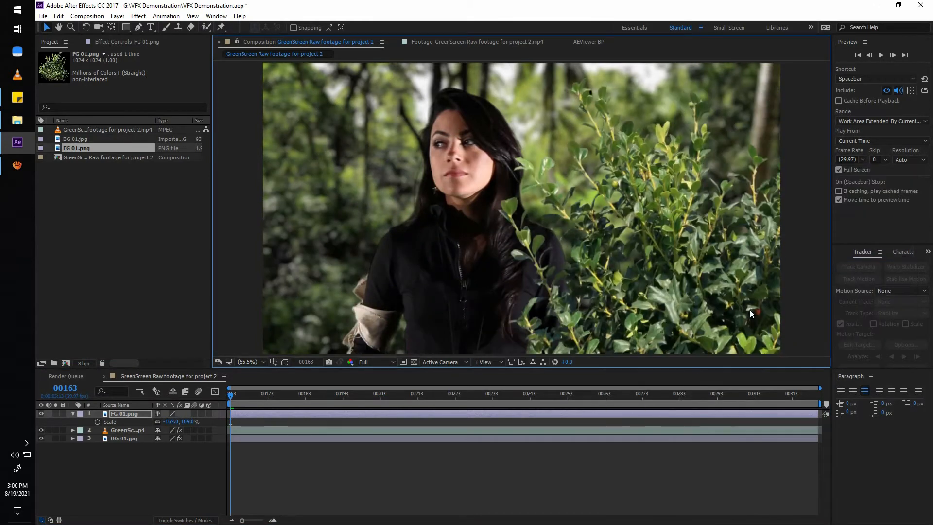
key(ctrl+z)
key(ctrl+z)
key(ctrl+z)
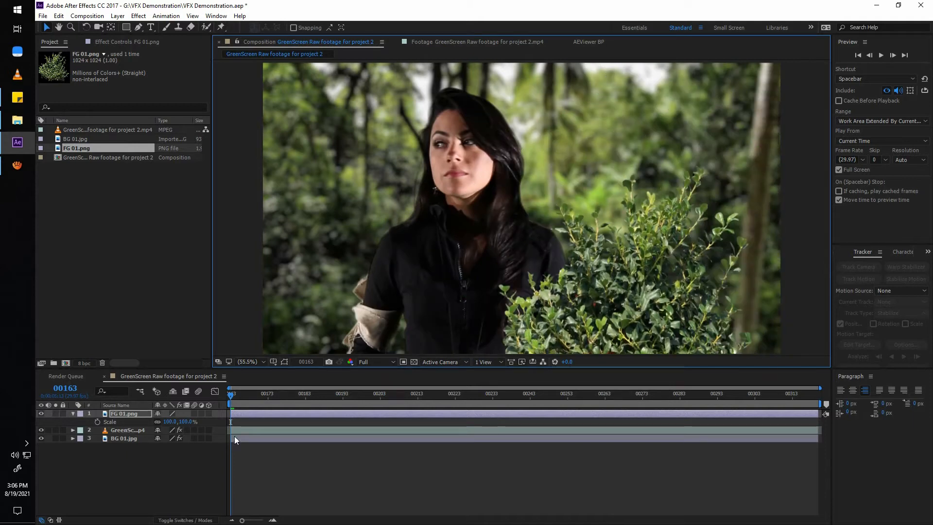
Scale the right-hand FG 01.png bush to 161% and duplicate it to place a second bush at the frame's left side.
drag(187, 421, 218, 420)
drag(558, 250, 311, 310)
key(ctrl+d)
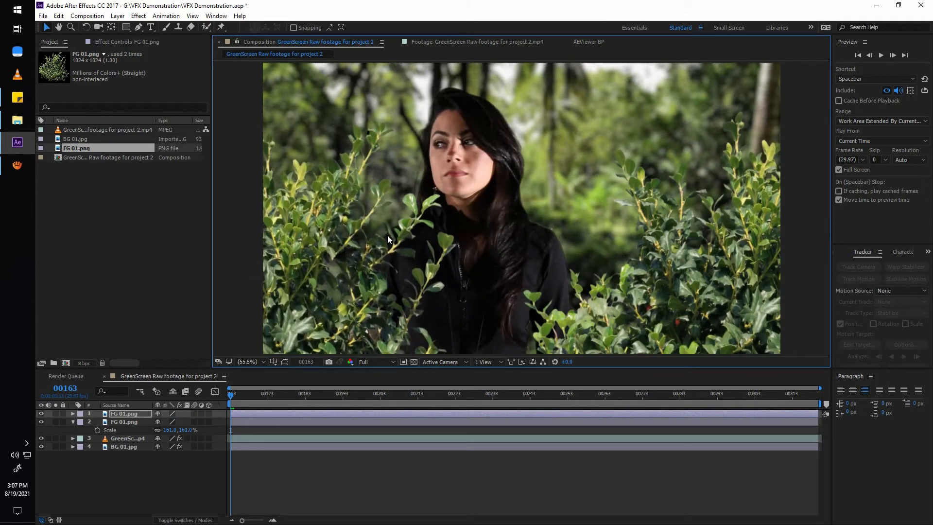
Rotate the left bush counterclockwise, scale it to 227%, and lower it into the frame's bottom-left corner.
key(w)
drag(399, 233, 330, 222)
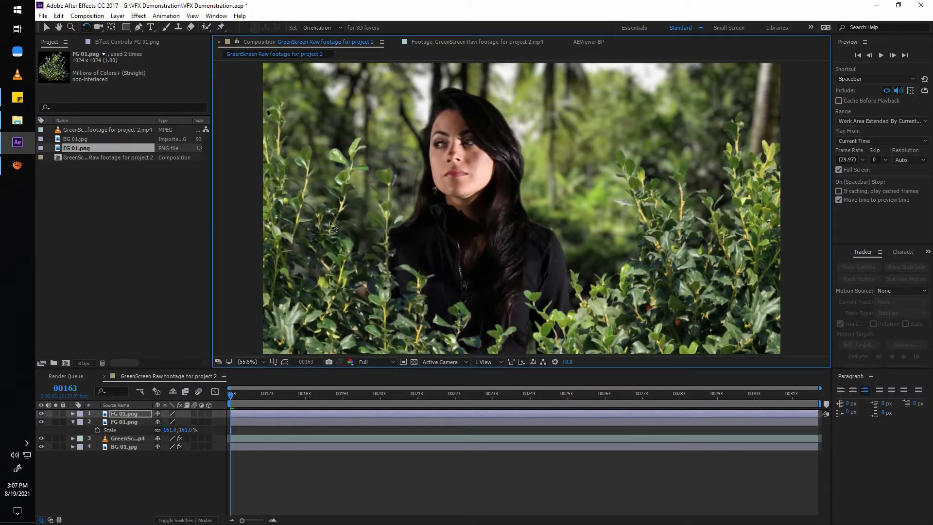
key(s)
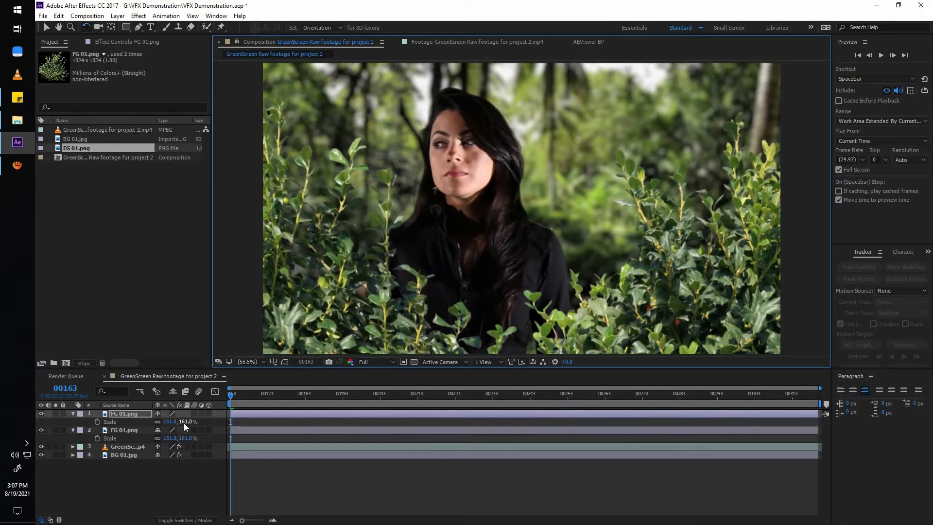
drag(184, 422, 216, 422)
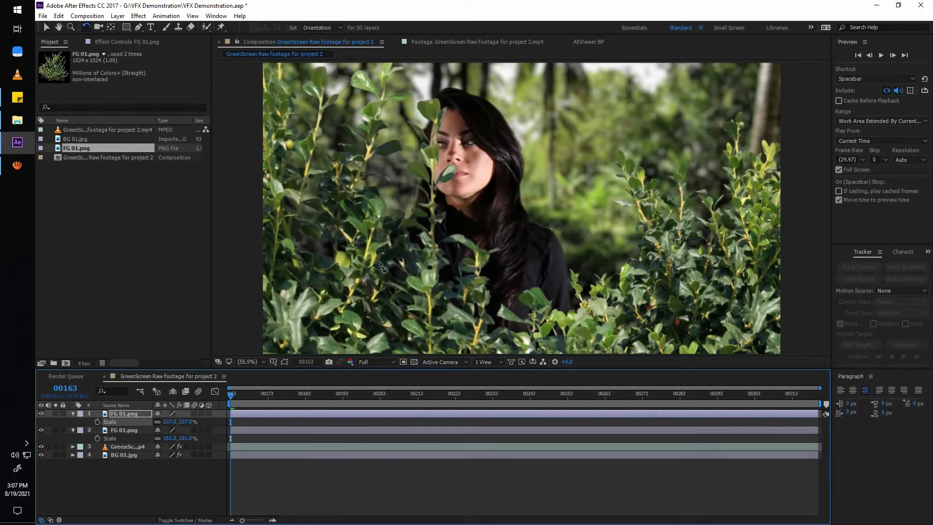
key(v)
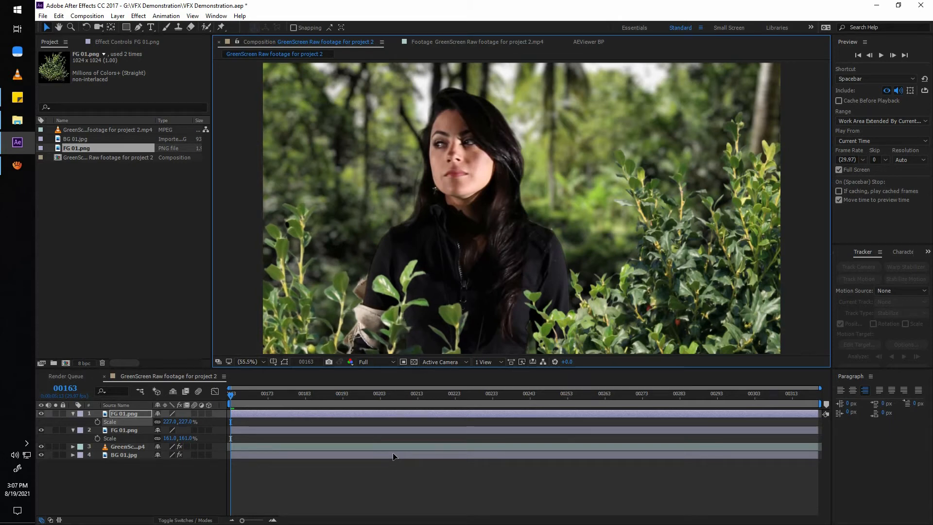
Apply the Camera Lens Blur effect to the right-hand FG 01.png bush.
click(136, 431)
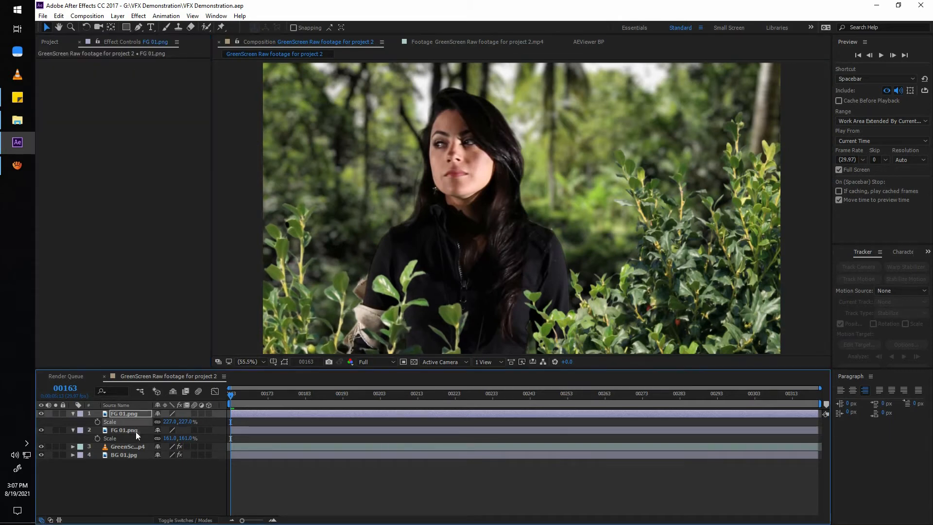
key(ctrl+space)
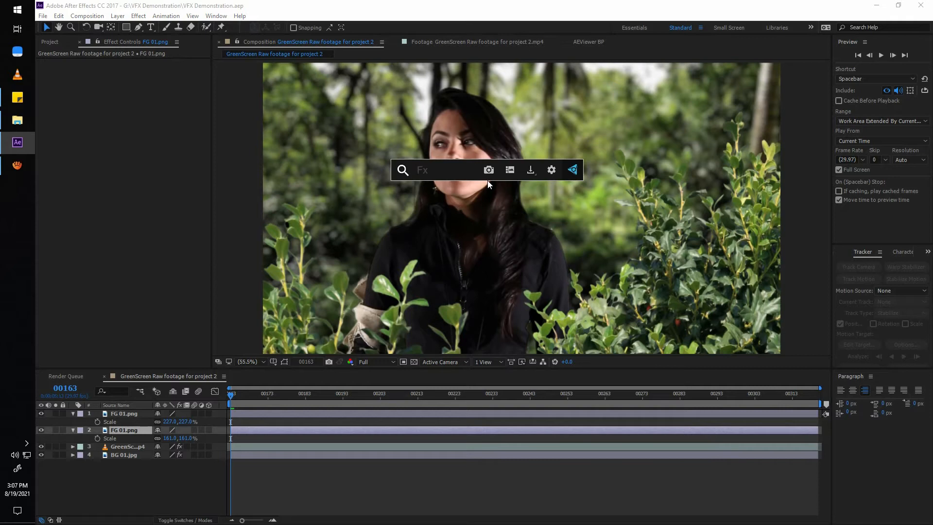
text(lens)
key(Down)
key(Return)
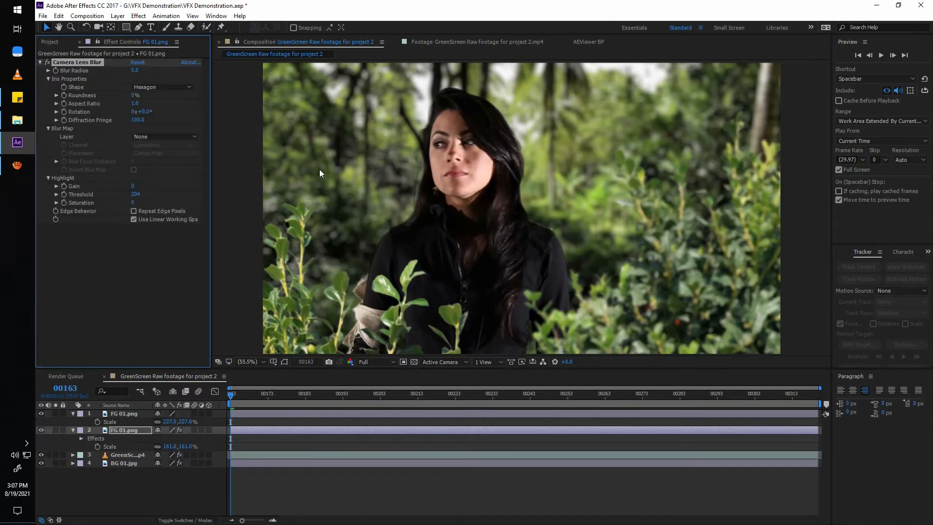
Try Camera Lens Blur radii of 15 and 20 on the right-hand bush.
drag(134, 72, 150, 73)
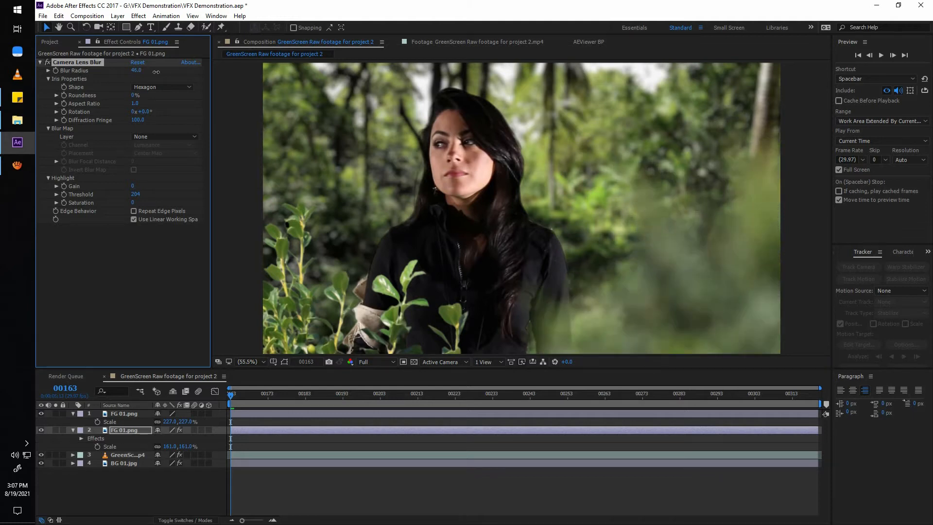
click(134, 71)
text(15)
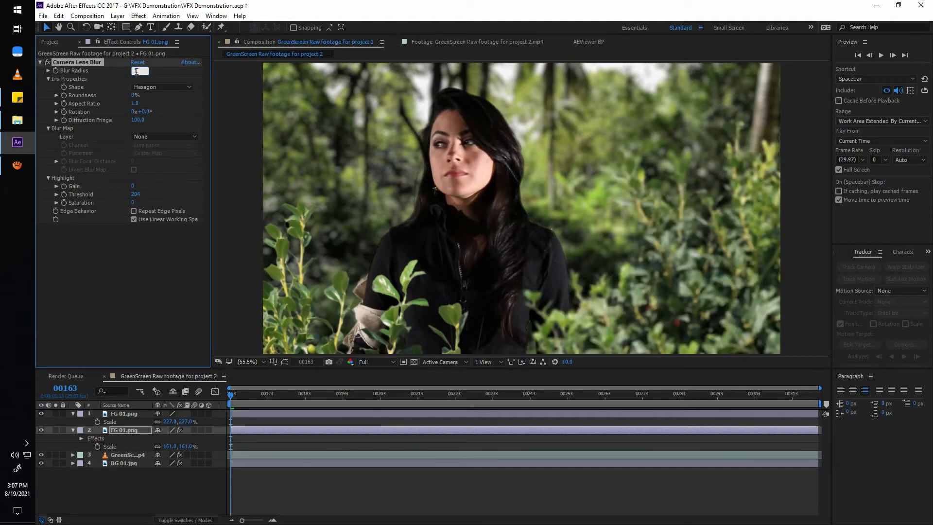
key(Return)
click(136, 71)
text(20)
key(Return)
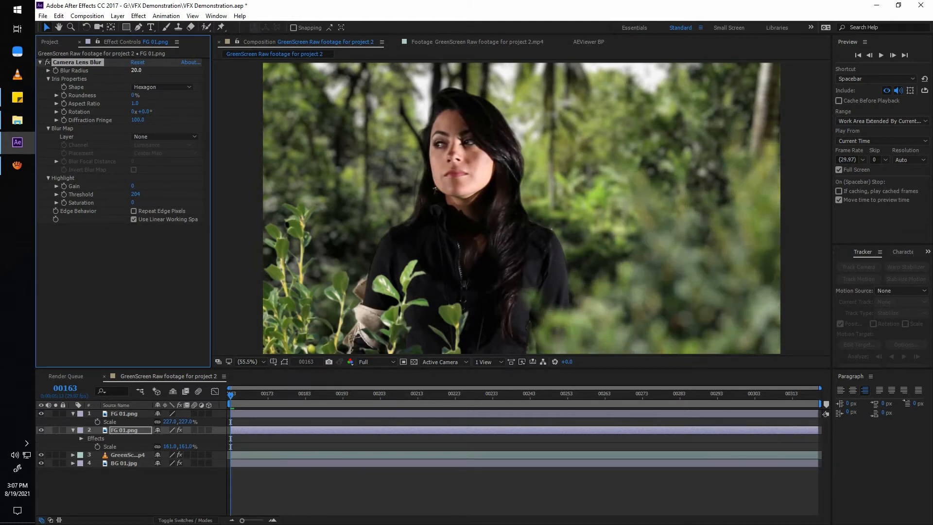
click(137, 71)
text(15)
key(Return)
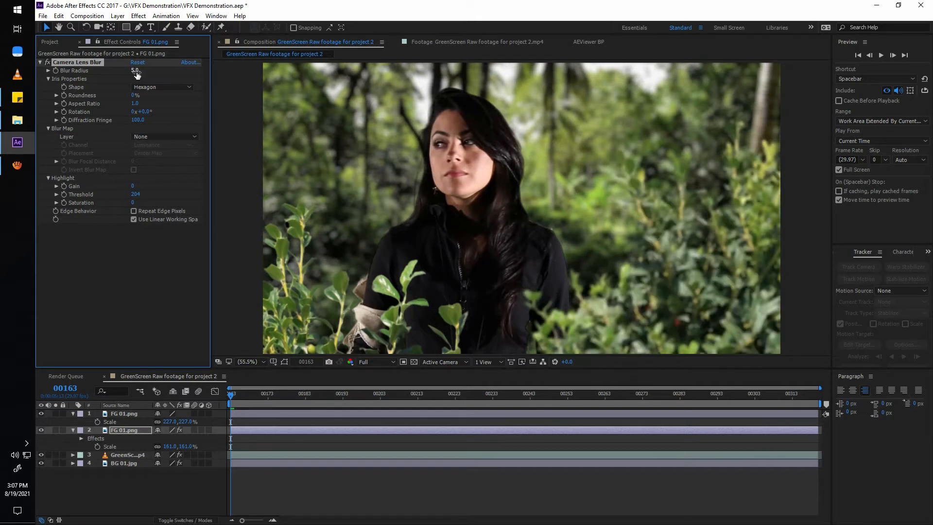
Set the right-hand bush's Camera Lens Blur radius to 10.
click(136, 71)
text(10)
key(Return)
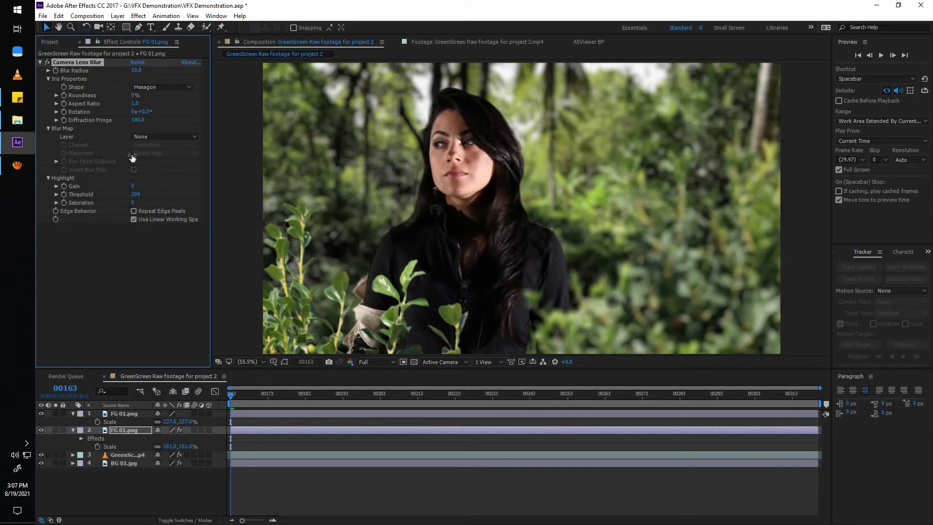
Copy the Camera Lens Blur effect onto the left-hand FG 01.png bush and set its Blur Radius to 20.
click(129, 414)
key(ctrl+v)
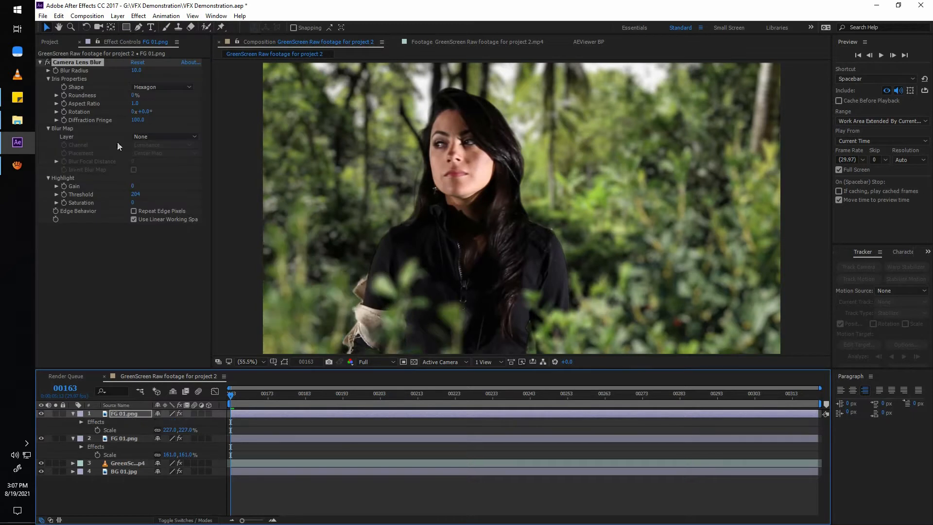
click(136, 71)
text(20)
key(Return)
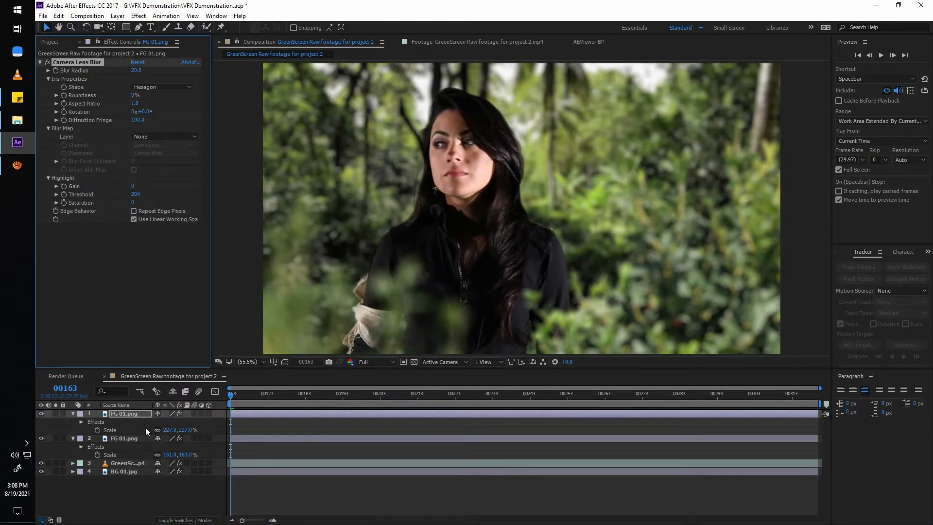
Shift the right-hand bush toward the frame's lower-right corner and add a Levels effect above its Camera Lens Blur.
click(125, 438)
drag(714, 323, 692, 324)
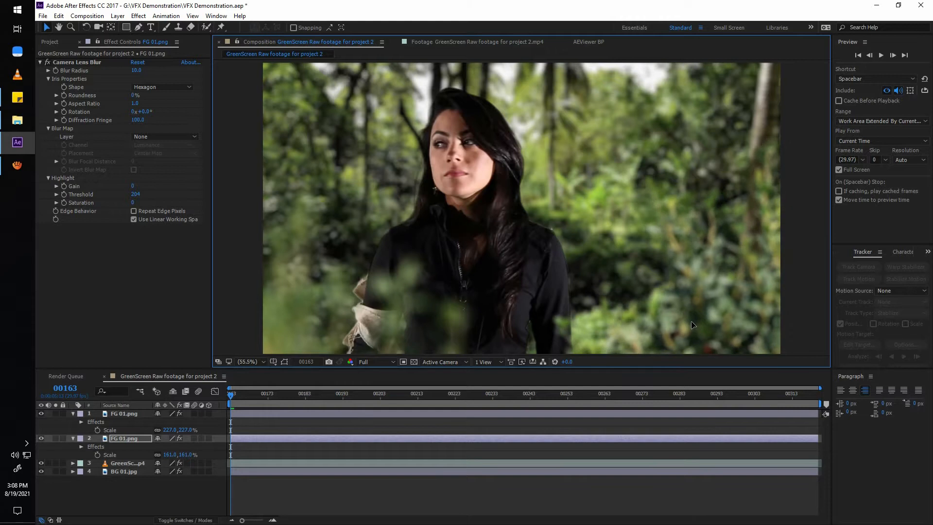
key(ctrl+space)
text(level)
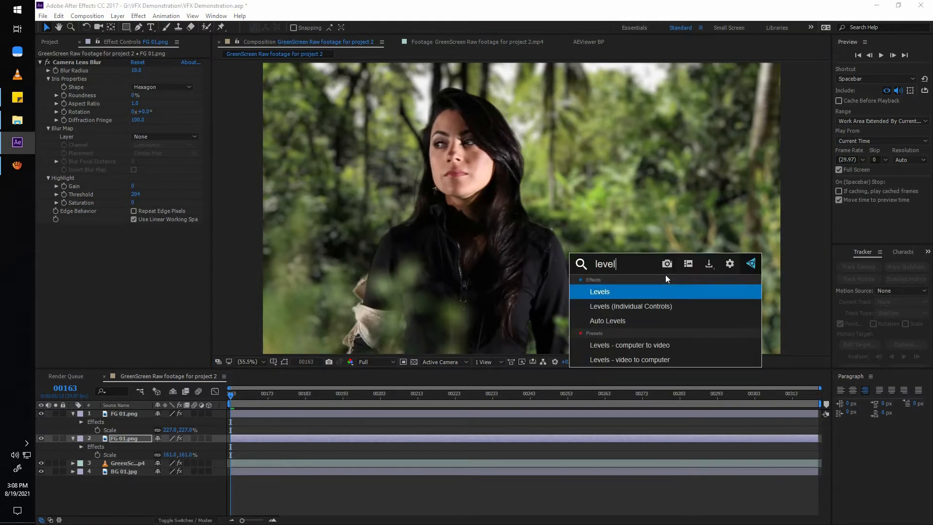
key(Return)
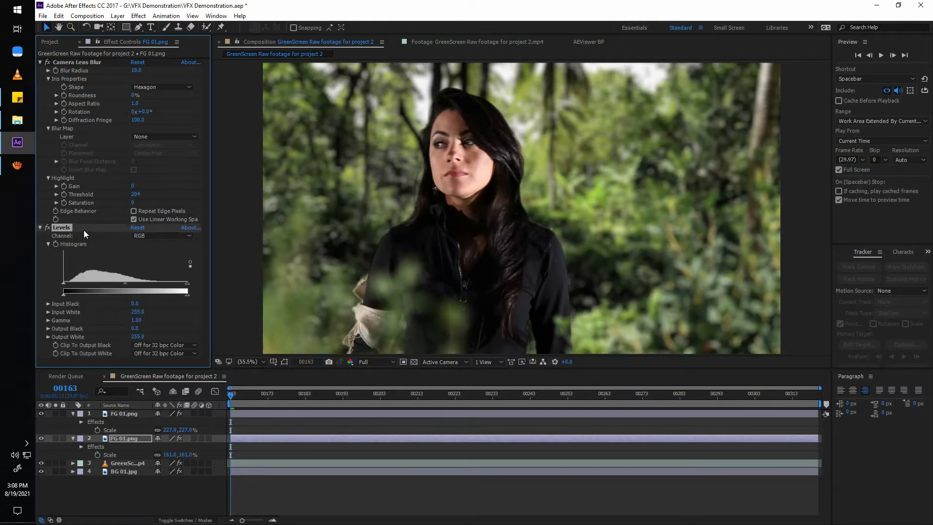
drag(69, 228, 115, 61)
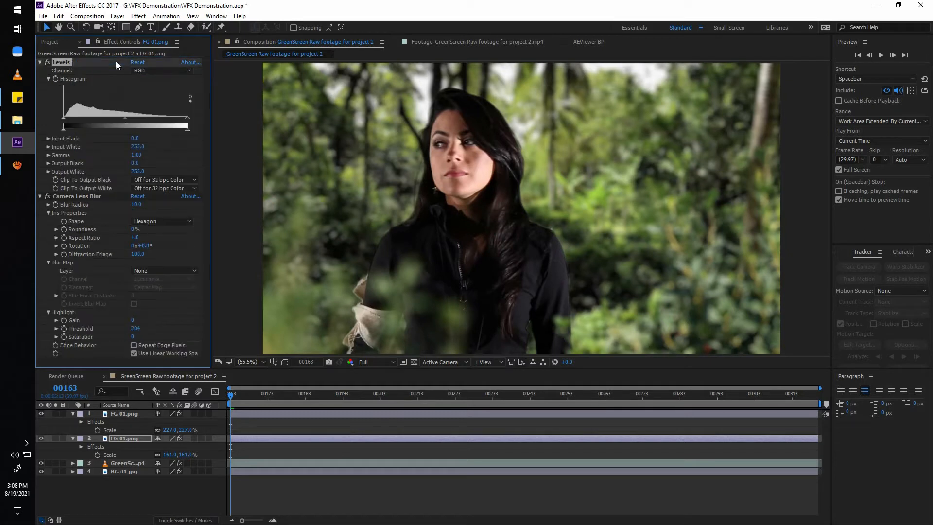
Darken the right-hand bush with Levels using Input Black 11, Gamma 0.48 and Output White 211.
drag(128, 117, 163, 157)
mouse_move(64, 118)
mouse_down()
mouse_move(88, 122)
mouse_move(68, 126)
mouse_up()
drag(147, 118, 154, 117)
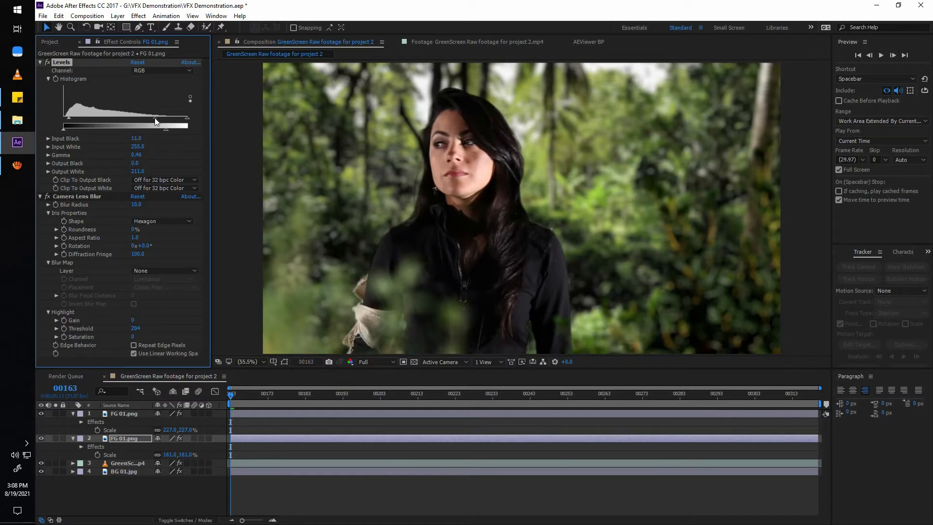
Copy the right-hand bush's Levels effect onto the left-hand bush, fine-tune it there and save the project.
click(127, 414)
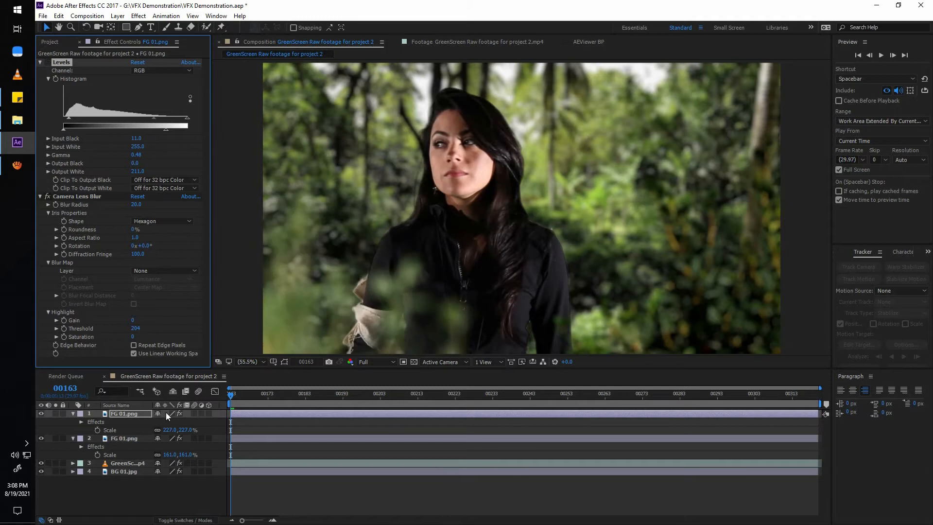
drag(144, 120, 174, 132)
key(ctrl+s)
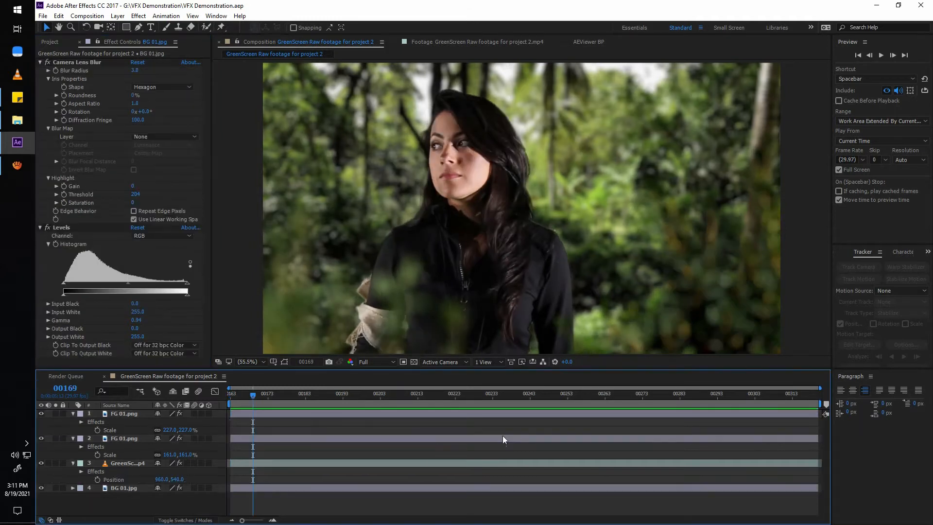
Set the right-hand bush's Levels to Gamma 0.59 and Output White 158, check the shot at frame 313 and save.
drag(262, 397, 115, 456)
click(125, 438)
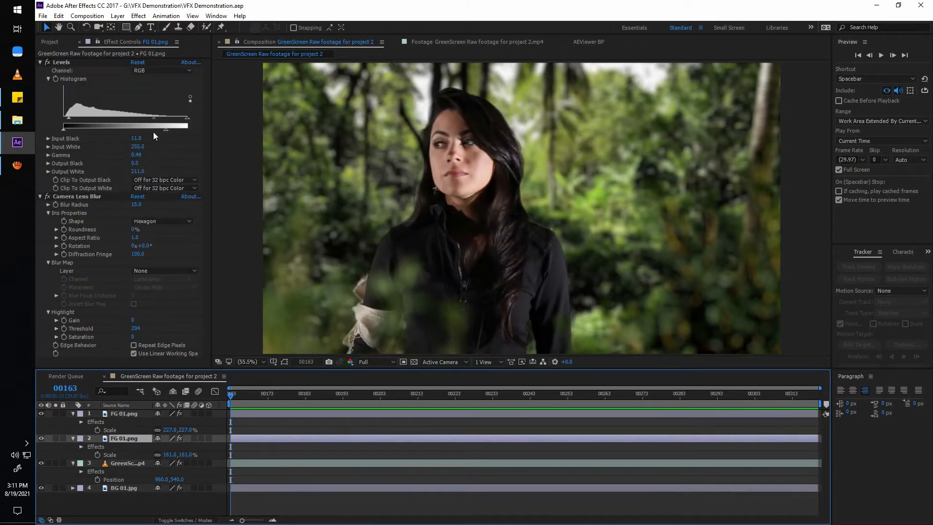
mouse_move(154, 130)
mouse_down()
mouse_move(126, 133)
mouse_move(149, 133)
mouse_move(128, 136)
mouse_move(153, 118)
mouse_up()
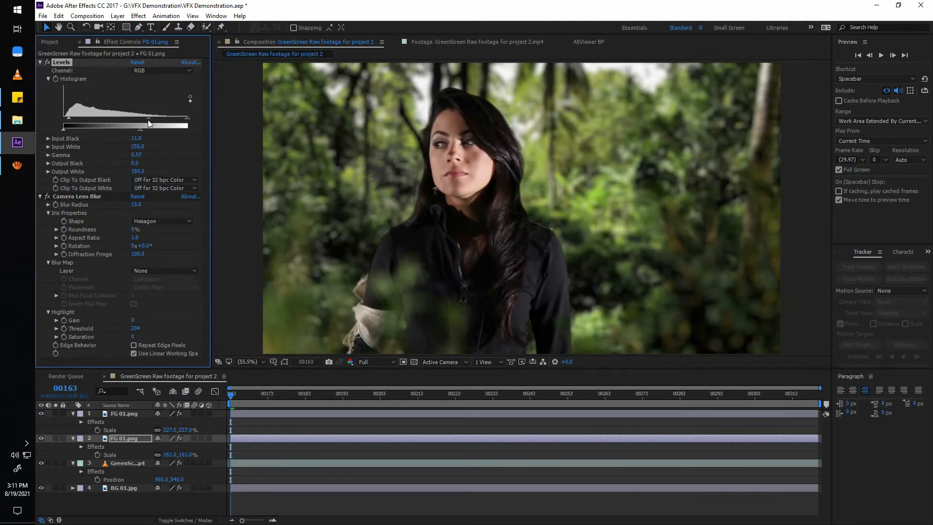
drag(307, 395, 793, 458)
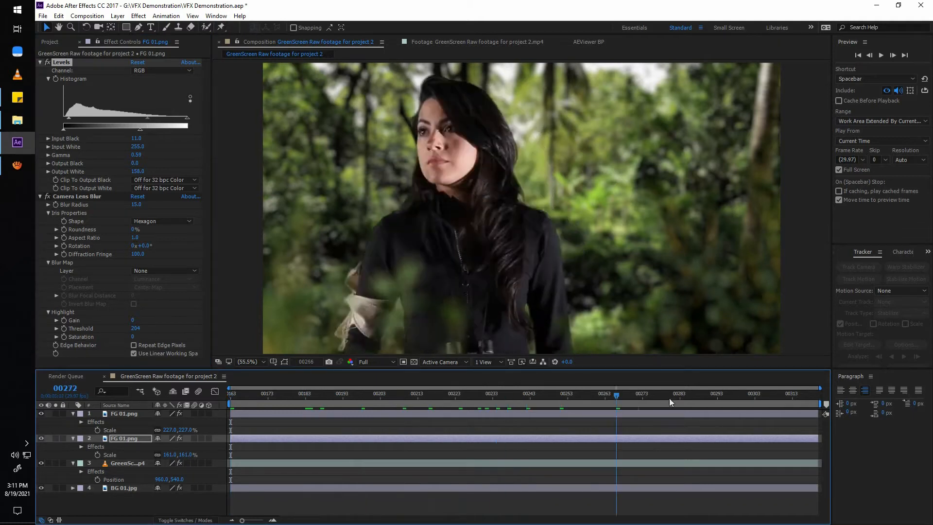
key(ctrl+s)
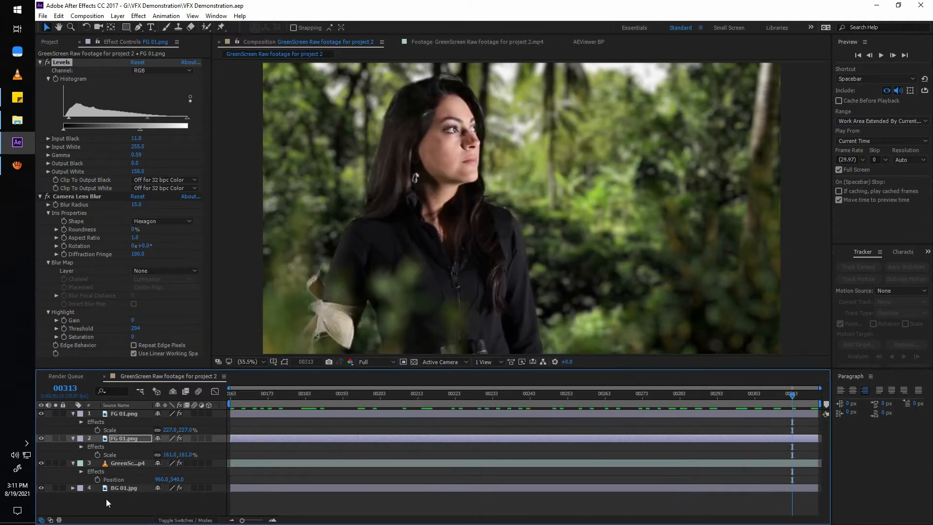
Add a new adjustment layer directly above the BG 01.jpg layer.
click(106, 498)
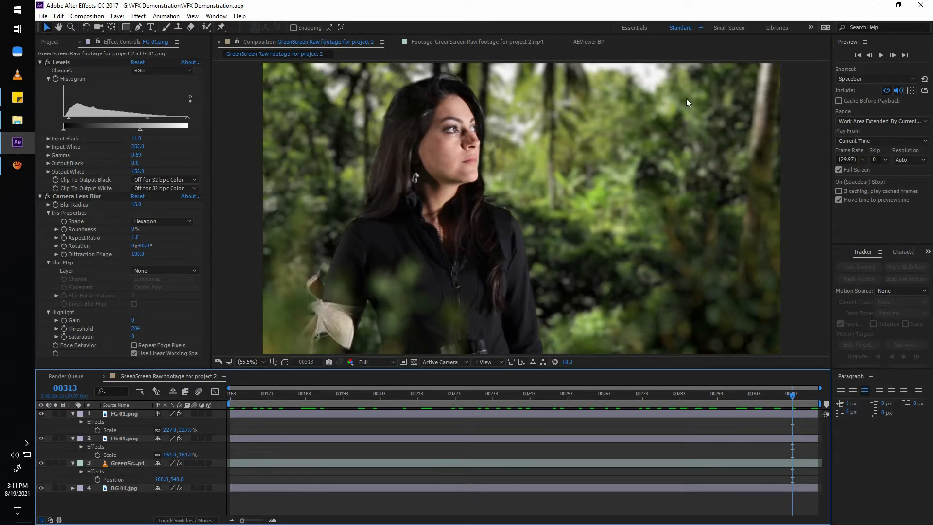
click(126, 488)
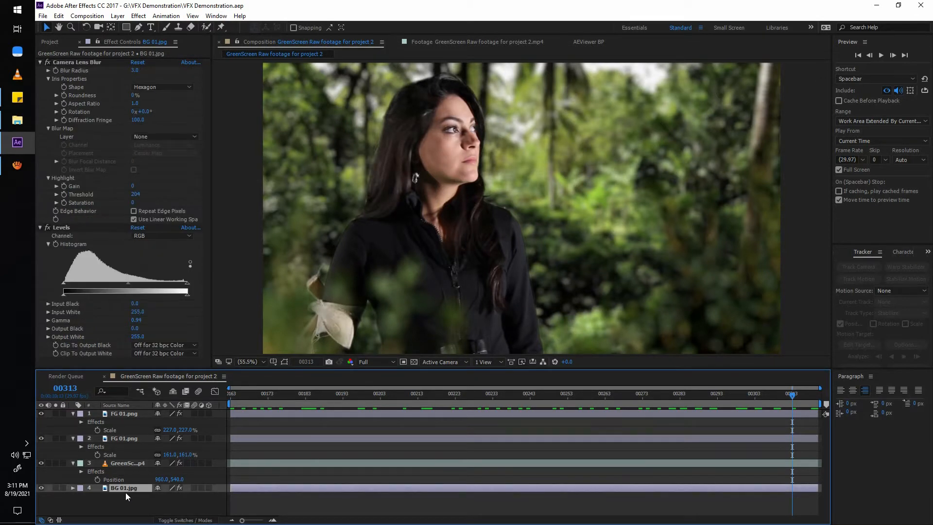
right_click(130, 503)
mouse_move(175, 413)
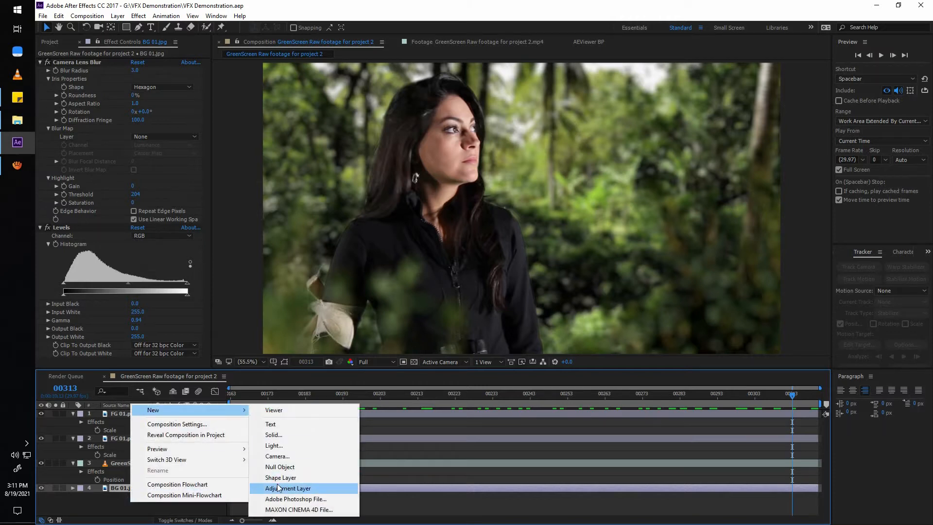
click(278, 484)
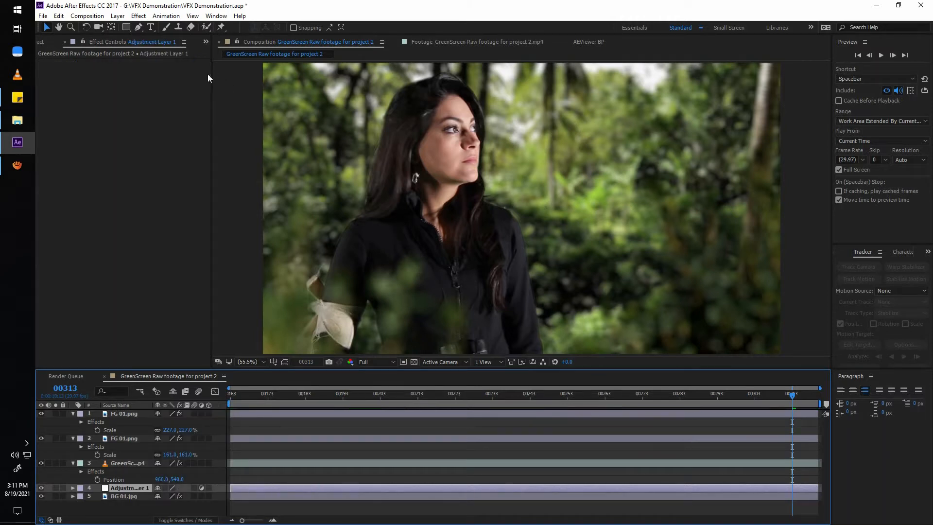
Draw a large elliptical mask on the adjustment layer over the upper-right part of the background with the Ellipse Tool.
click(128, 29)
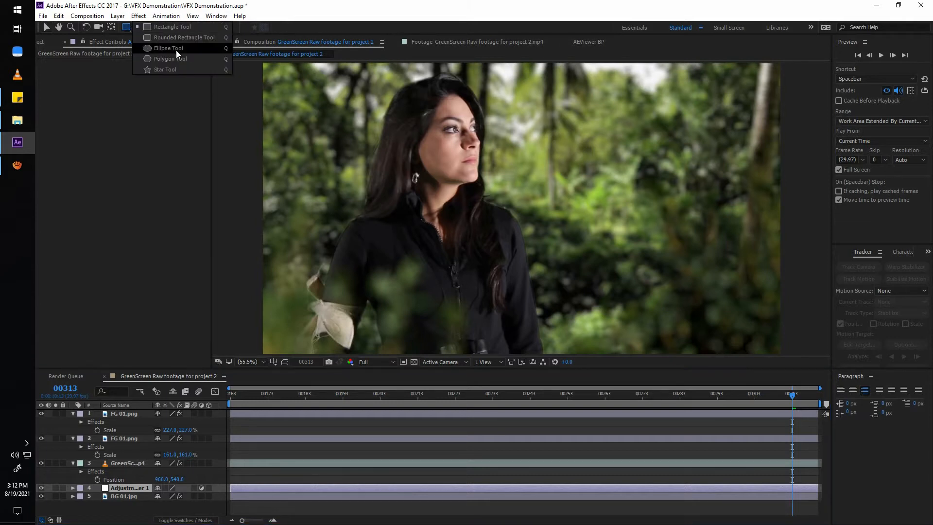
click(176, 51)
scroll(619, 169, down, 1)
scroll(620, 169, down, 2)
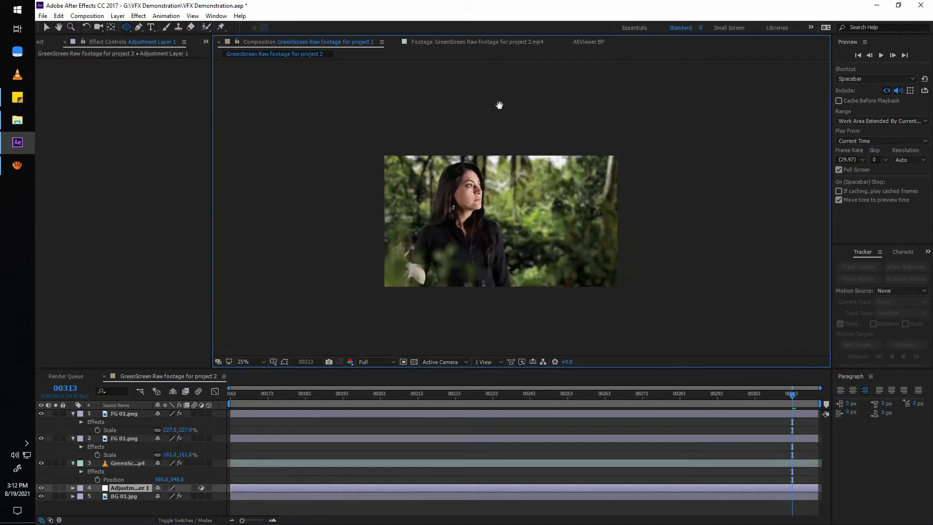
mouse_move(492, 95)
mouse_down()
mouse_move(675, 210)
mouse_move(697, 256)
mouse_move(681, 229)
mouse_move(691, 227)
mouse_move(679, 229)
mouse_move(713, 233)
mouse_up()
key(period)
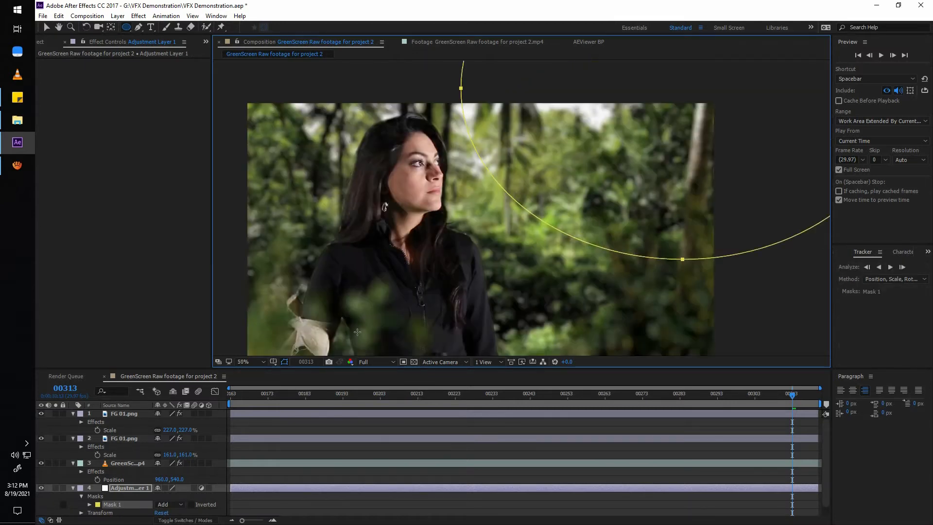
click(250, 362)
click(263, 196)
key(v)
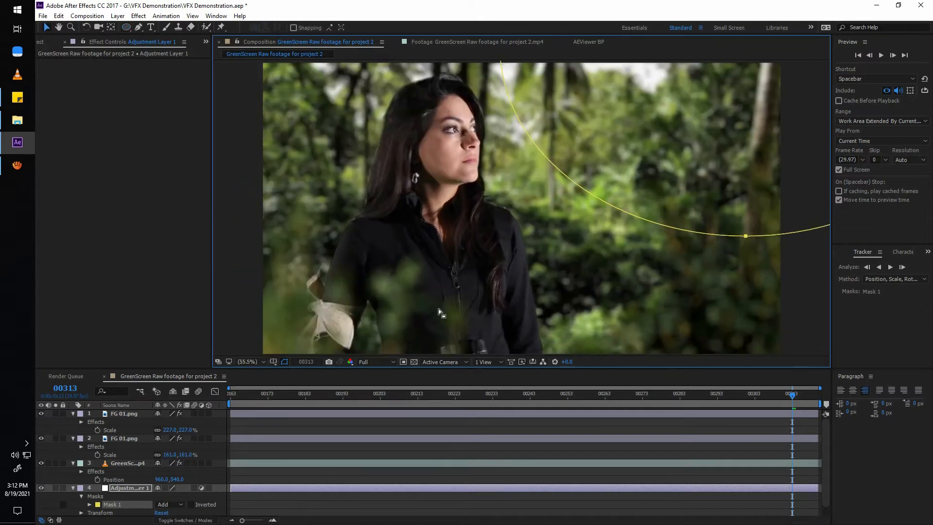
Brighten the masked area with a Levels effect on the adjustment layer: Input White 247, Gamma 1.23, Output Black 99.
key(ctrl+space)
text(level)
key(Return)
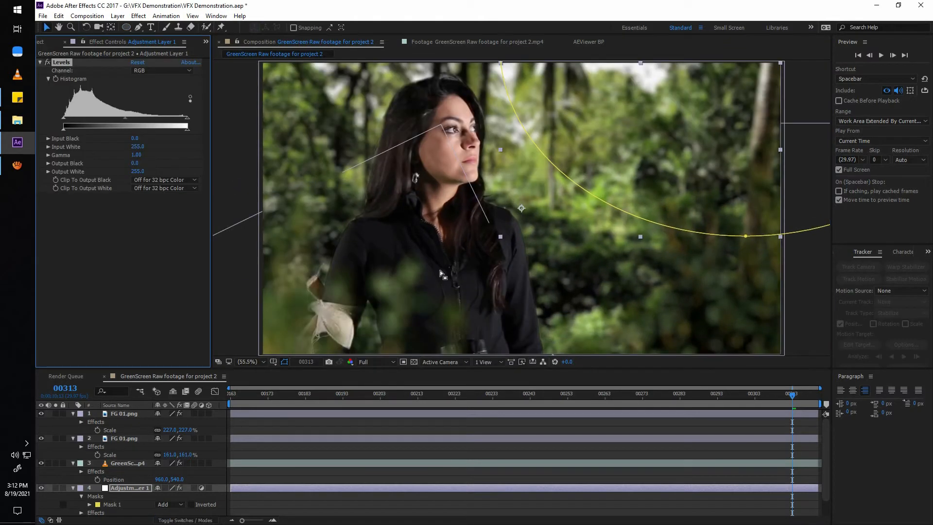
key(ctrl+shift+h)
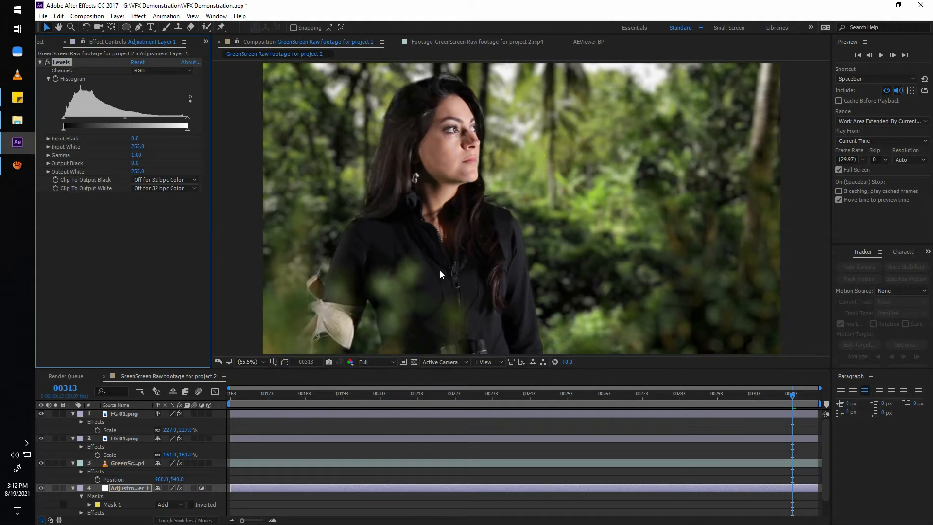
drag(71, 129, 109, 128)
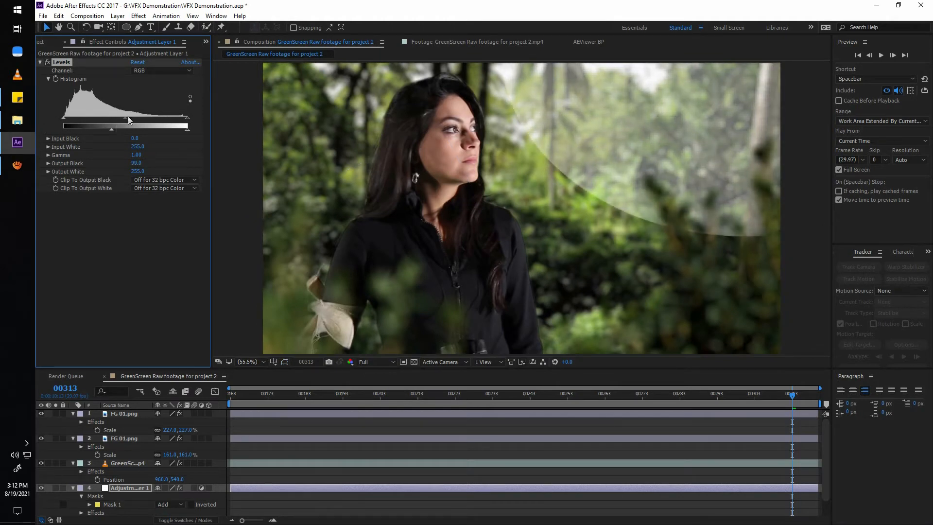
mouse_move(186, 118)
mouse_down()
mouse_move(149, 121)
mouse_move(183, 123)
mouse_up()
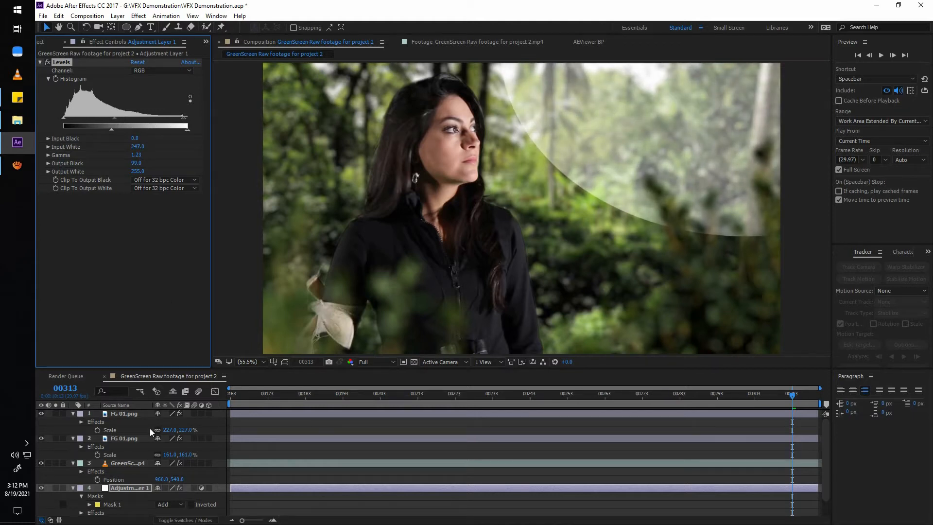
Feather the adjustment layer's mask by 643 pixels and set its Levels to Gamma 1.42 and Output Black 45.
key(f)
drag(176, 507, 379, 500)
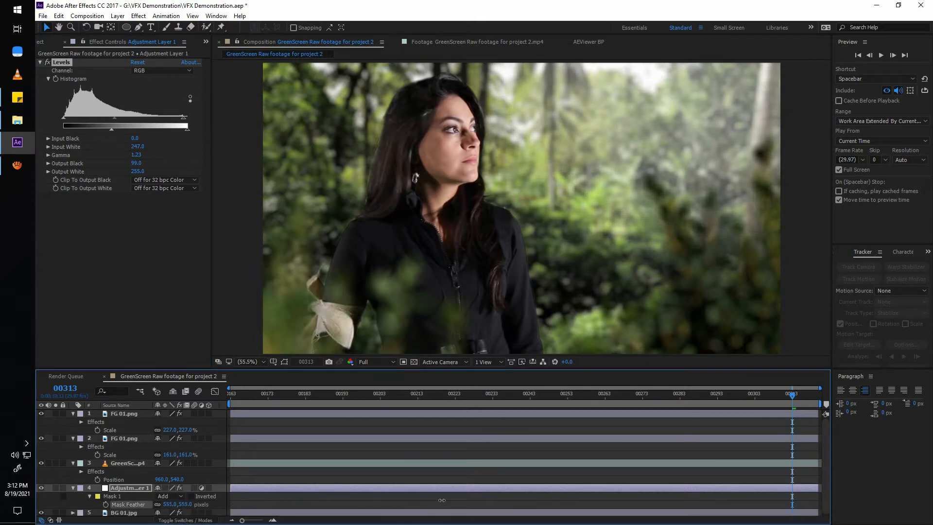
drag(468, 500, 482, 500)
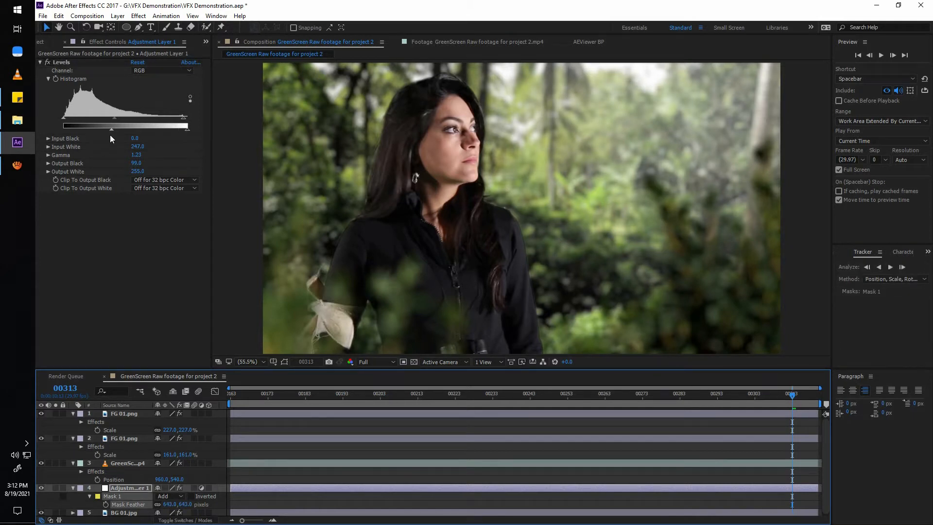
drag(111, 128, 85, 130)
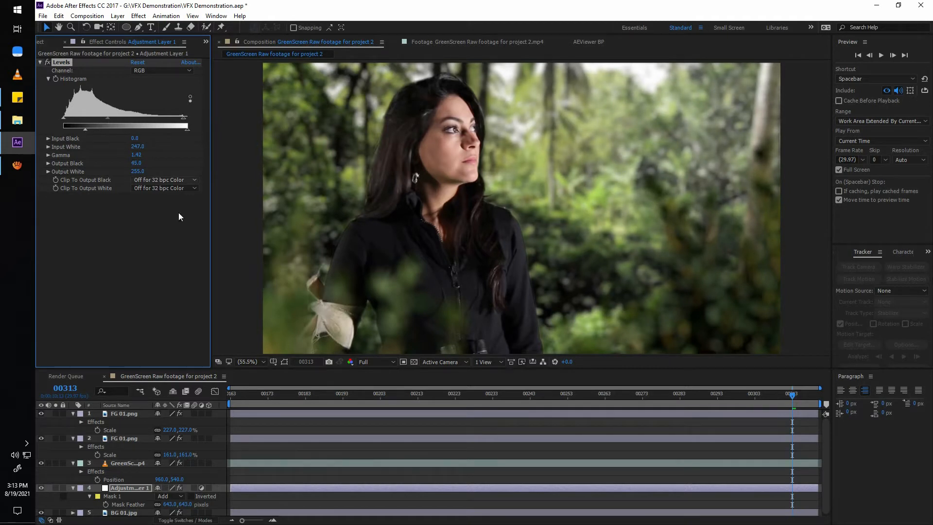
Warm the background light by setting the Levels Blue Gamma to 0.93 and Green Output White to 251, and save the project.
click(160, 71)
click(162, 112)
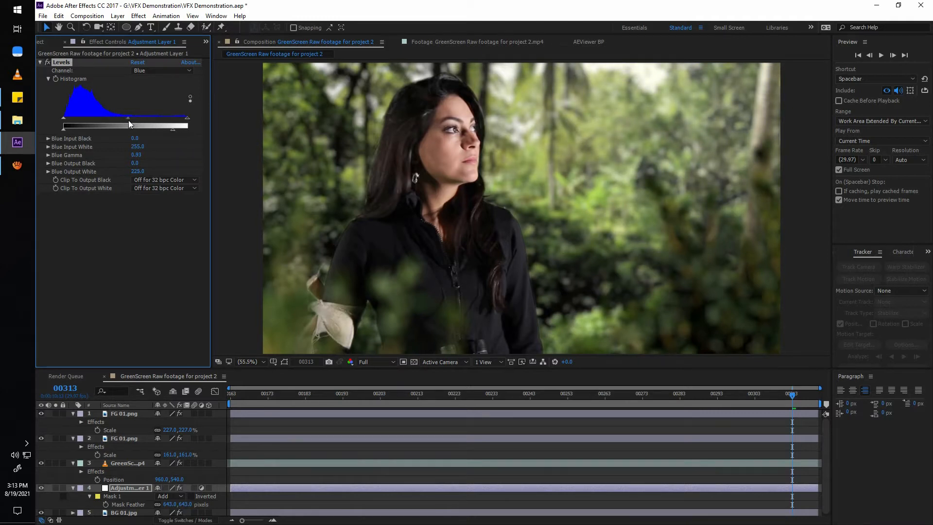
click(151, 72)
click(155, 101)
drag(188, 129, 187, 129)
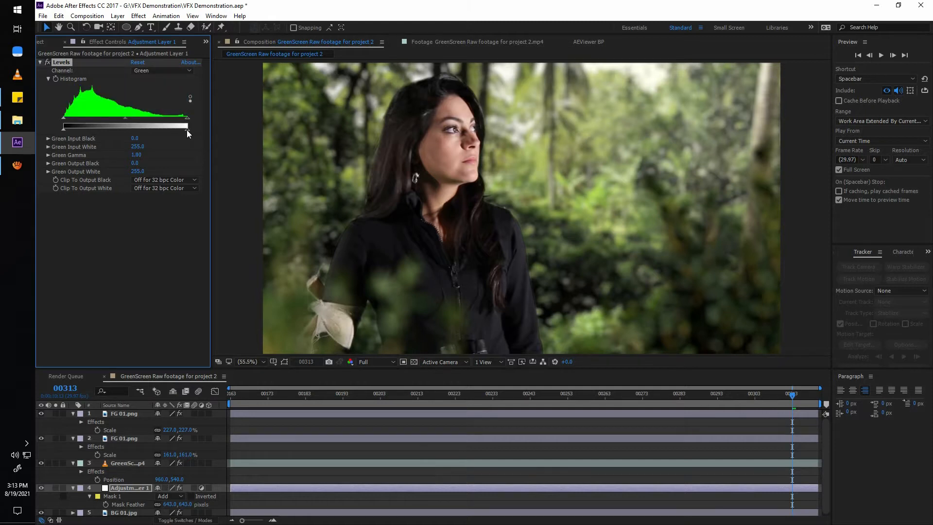
key(ctrl+s)
key(space)
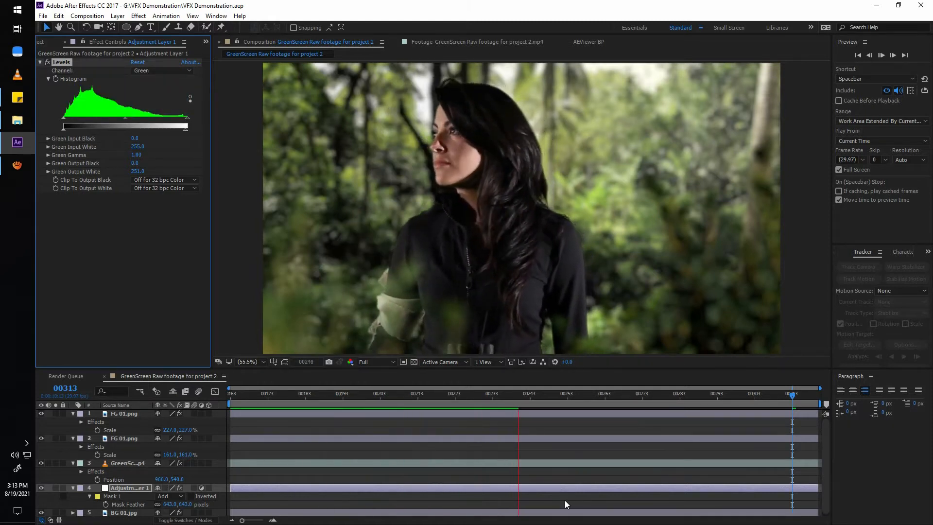
Add a new adjustment layer at the head of the layer stack, above both FG 01.png layers.
right_click(160, 460)
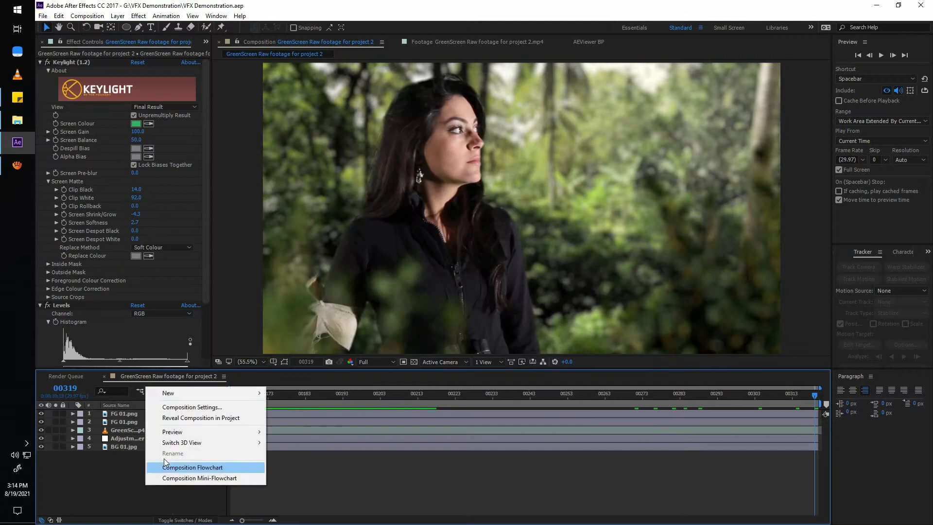
mouse_move(204, 393)
click(318, 470)
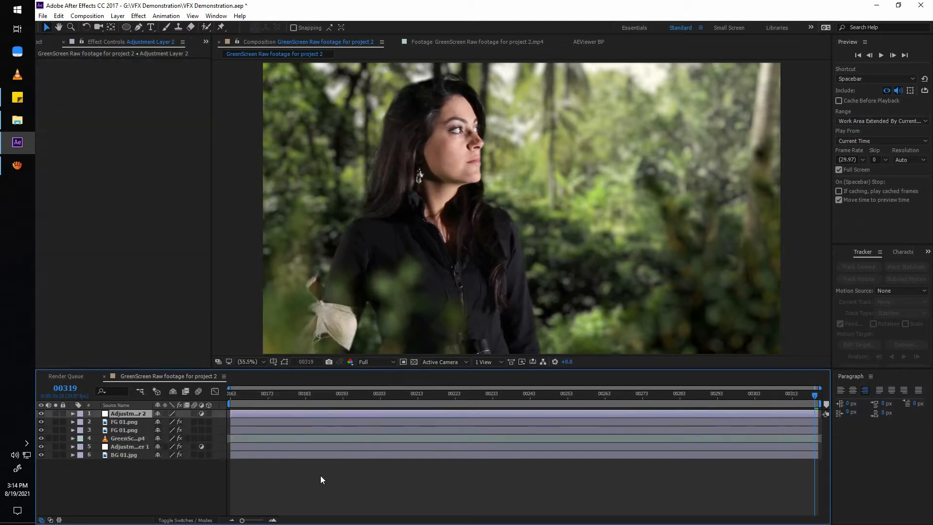
Draw a closed curved Pen mask on the new adjustment layer around the frame's left side and lower edge, crossing the woman's torso.
click(139, 27)
scroll(442, 209, down, 3)
scroll(442, 209, up, 2)
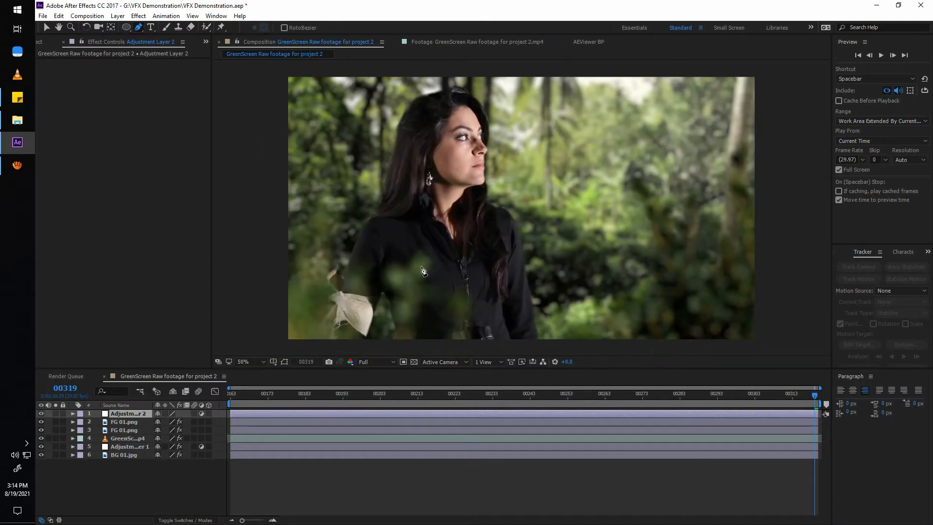
scroll(442, 208, down, 2)
drag(446, 245, 481, 267)
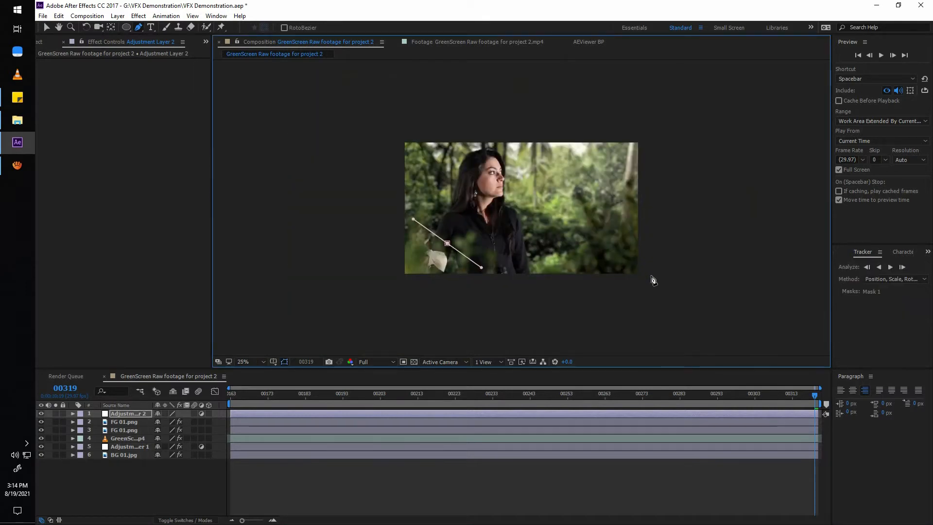
drag(667, 271, 726, 266)
drag(739, 355, 722, 303)
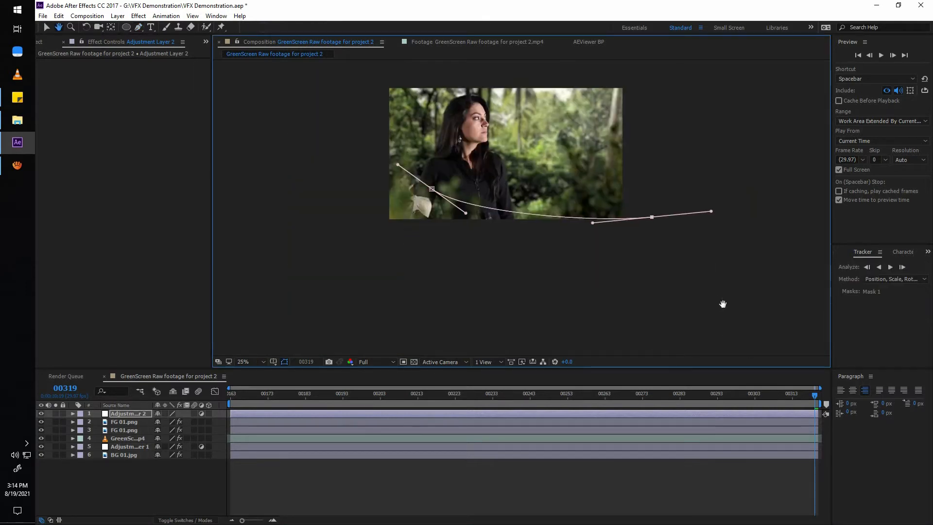
click(722, 330)
click(299, 334)
drag(306, 254, 306, 356)
click(278, 118)
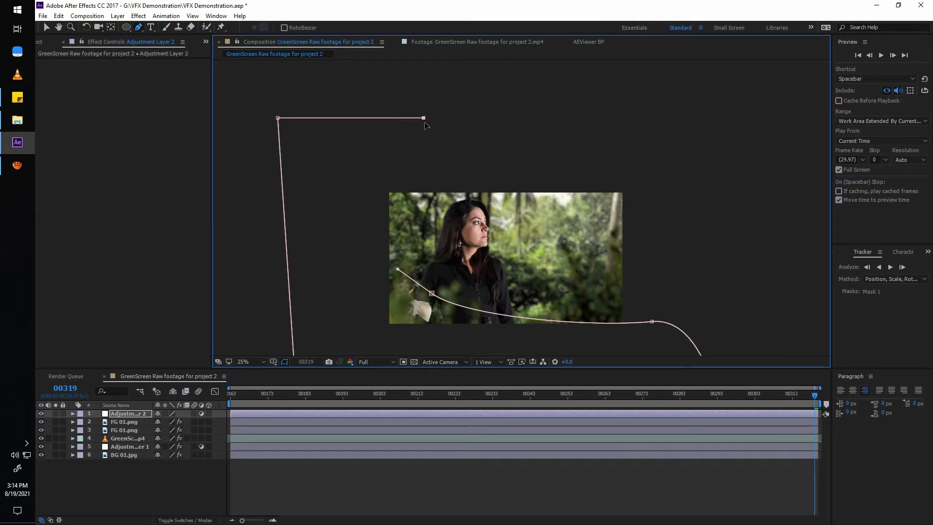
click(437, 119)
drag(432, 293, 460, 331)
drag(432, 294, 487, 172)
scroll(467, 287, up, 2)
click(251, 361)
click(268, 186)
key(v)
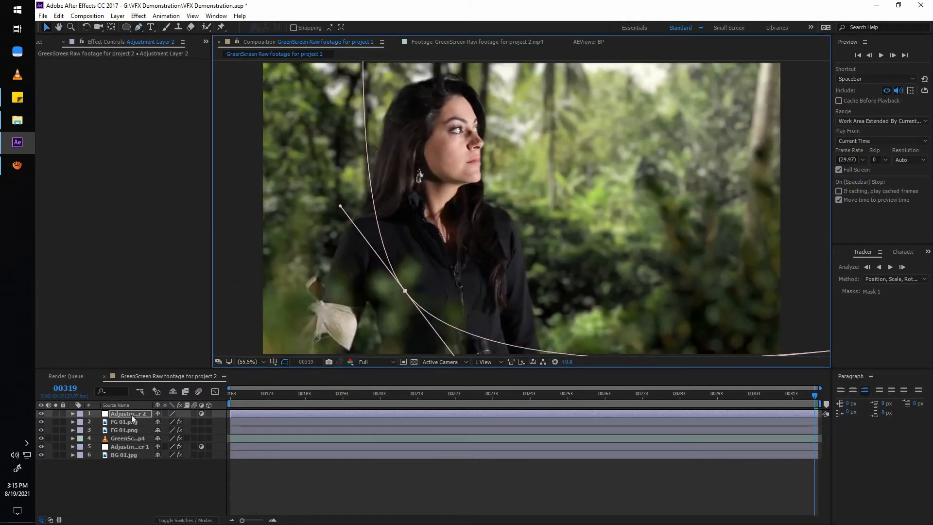
Apply Levels to the masked adjustment layer and darken it with Gamma 0.72 and Output White about 136.
click(111, 413)
key(ctrl+space)
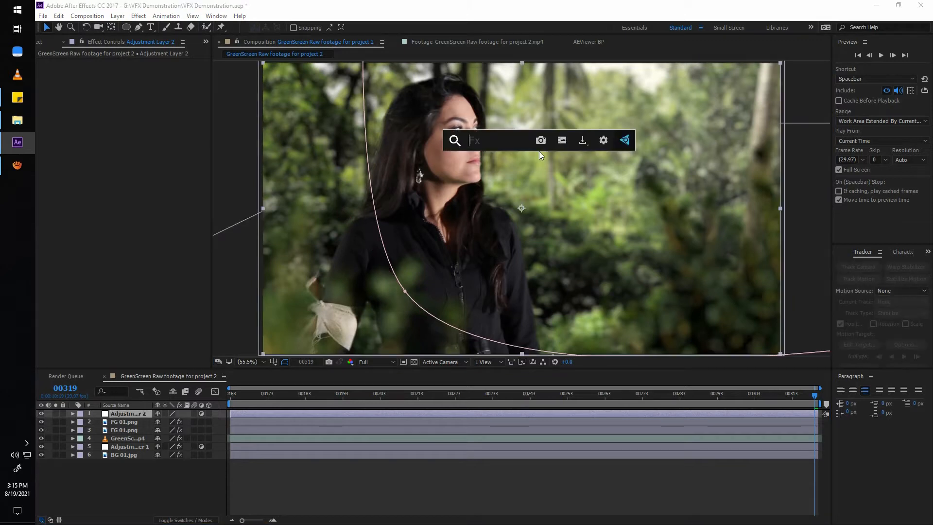
text(level)
key(Return)
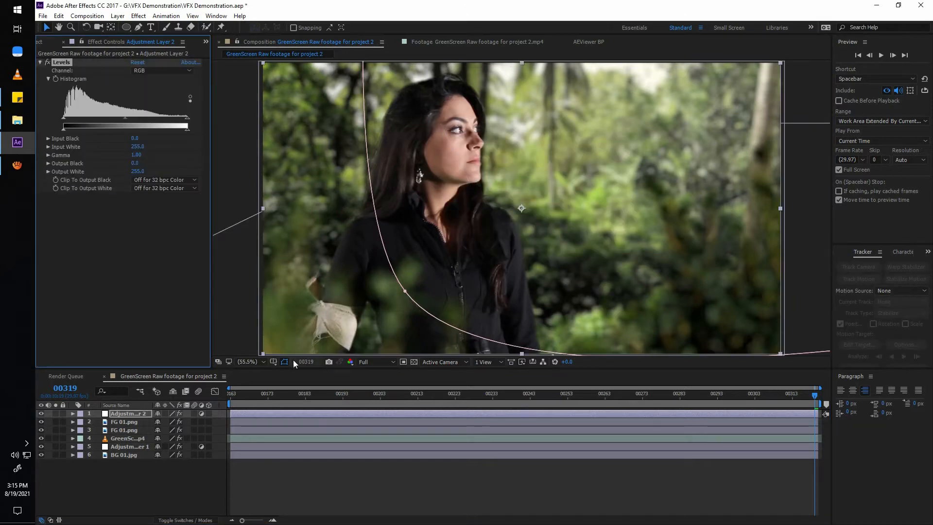
drag(137, 134, 134, 134)
drag(330, 397, 669, 402)
drag(128, 119, 140, 132)
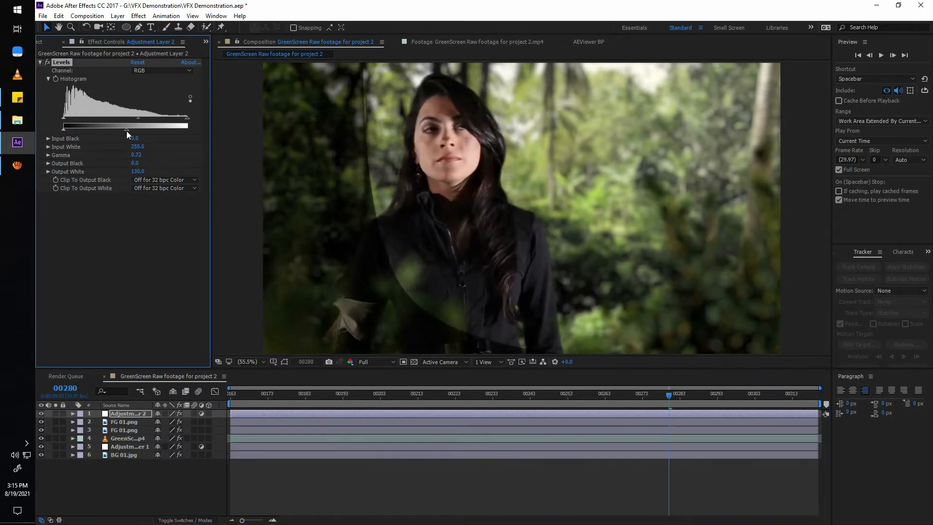
Feather the darkening layer's mask by 611 pixels.
key(f)
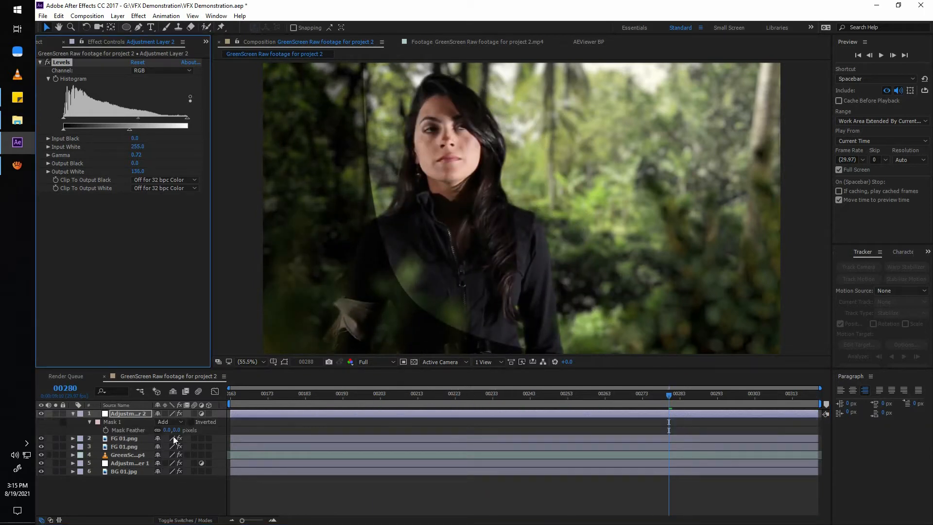
drag(175, 430, 477, 434)
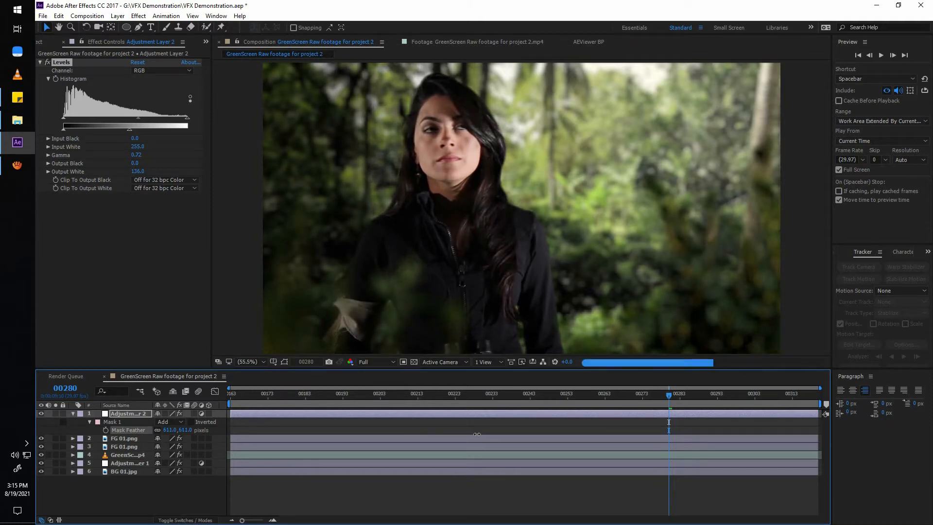
key(Home)
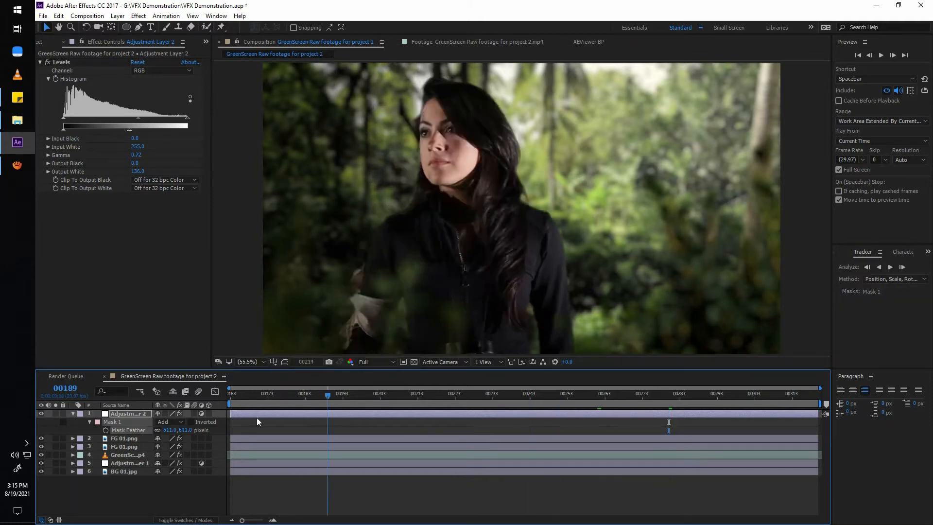
Soften the darkening with Levels Gamma 0.80, Output White 185 and a 622-pixel mask feather, and preview the composite.
mouse_move(131, 134)
mouse_down()
mouse_move(149, 132)
mouse_move(134, 120)
mouse_up()
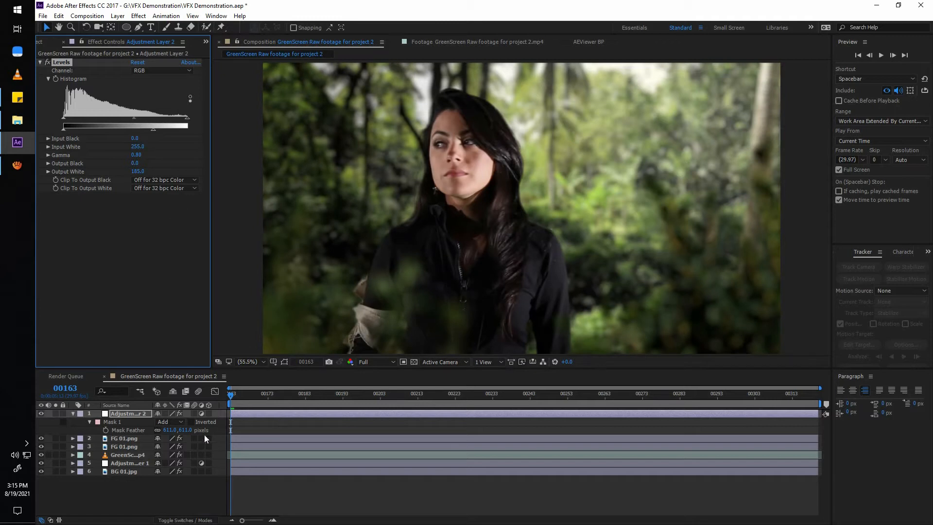
drag(189, 432, 327, 420)
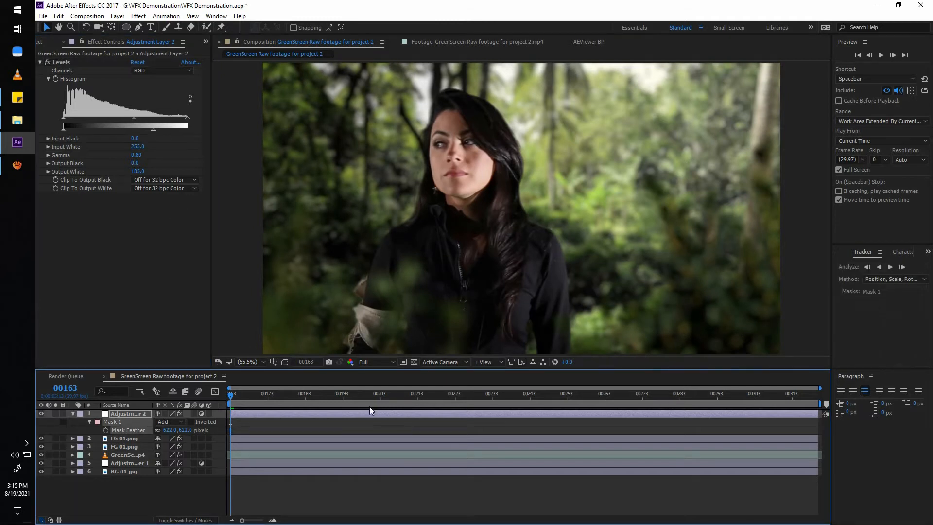
key(space)
click(637, 488)
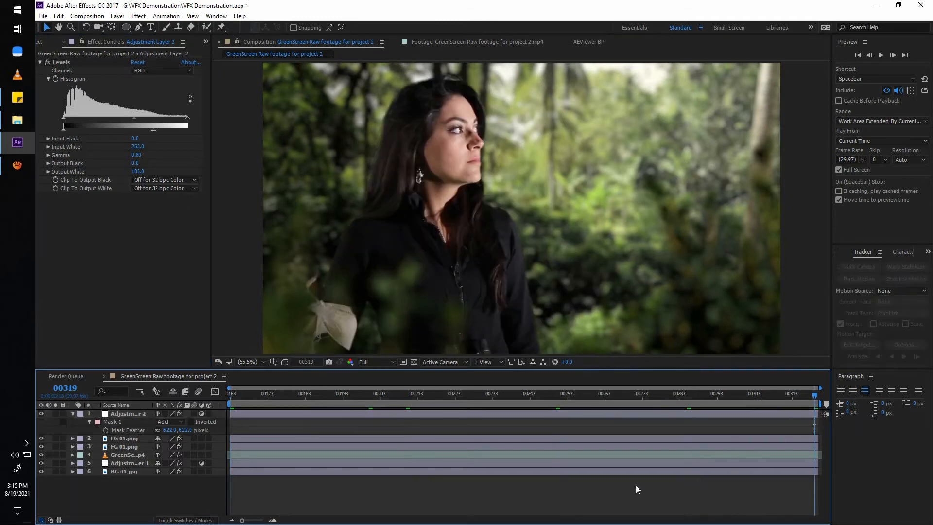
key(space)
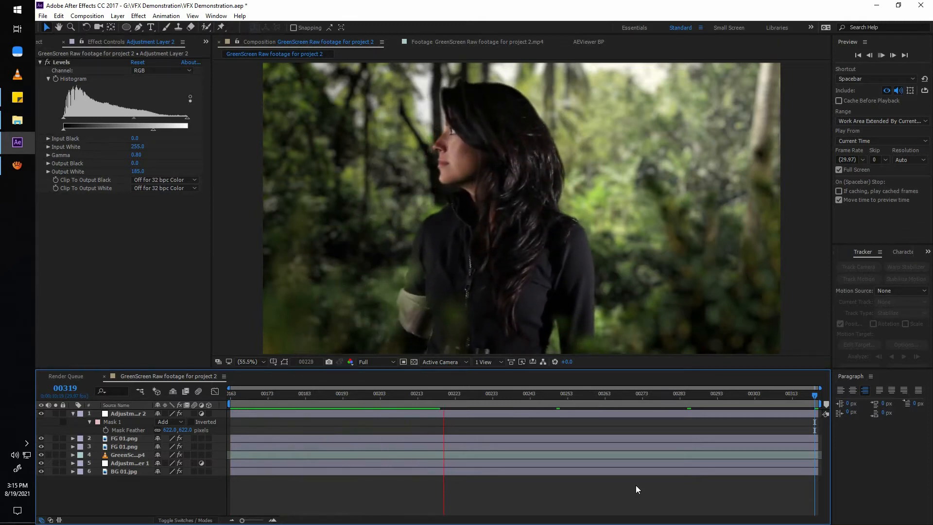
Compare the composite at frame 285 with and without the darkening adjustment layer.
drag(628, 406, 687, 406)
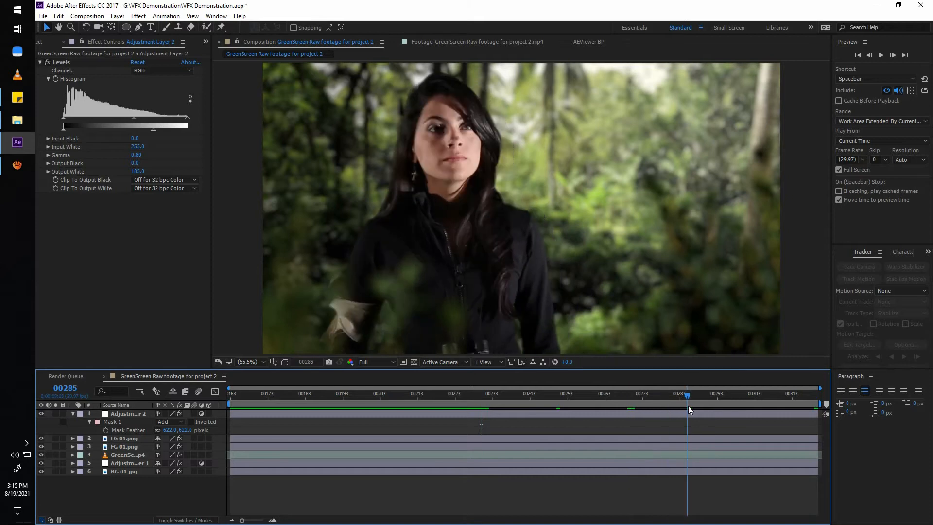
click(41, 413)
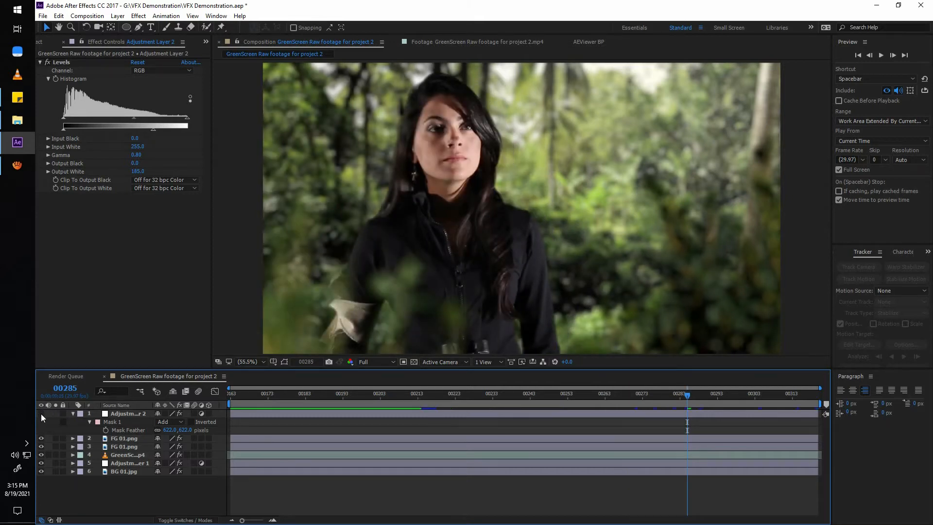
click(41, 413)
click(41, 413)
click(41, 413)
click(41, 413)
click(41, 413)
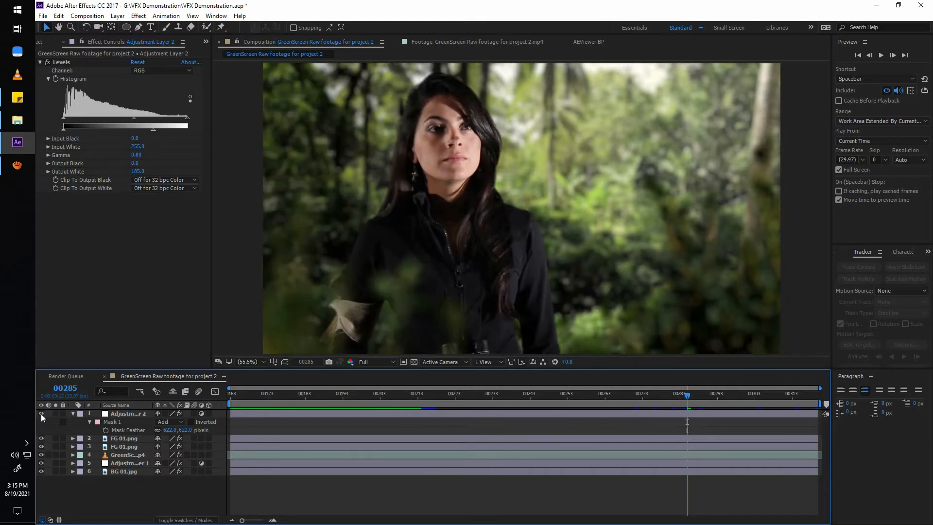
Try the darkening adjustment layer below the two FG 01.png layers, and try hiding it.
drag(127, 414, 133, 452)
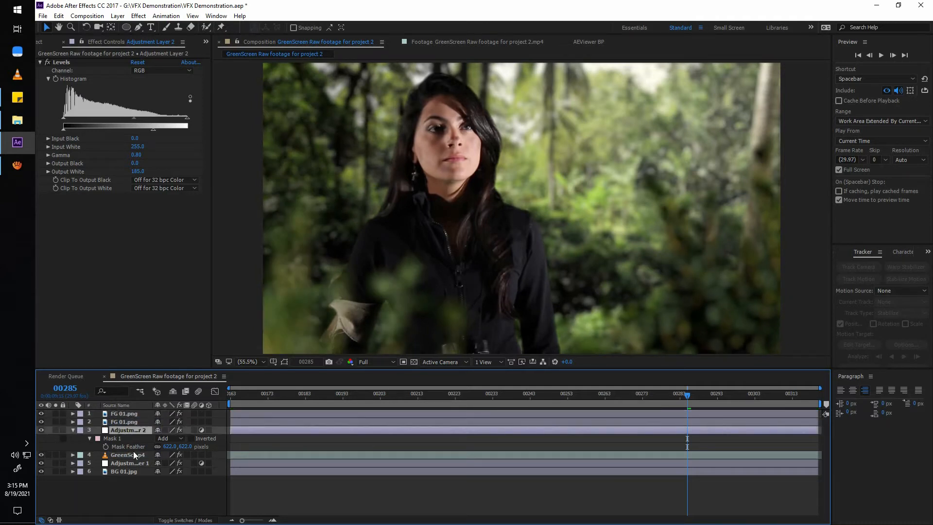
key(ctrl+z)
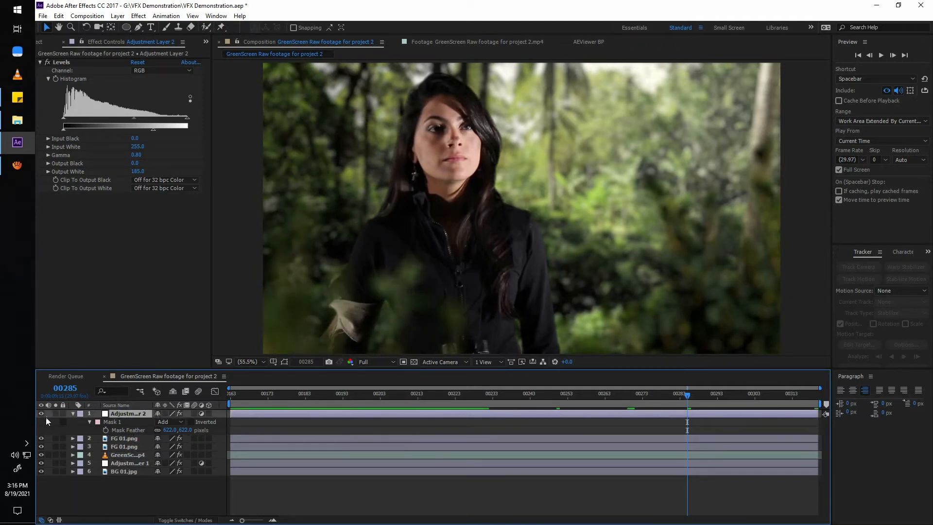
click(41, 413)
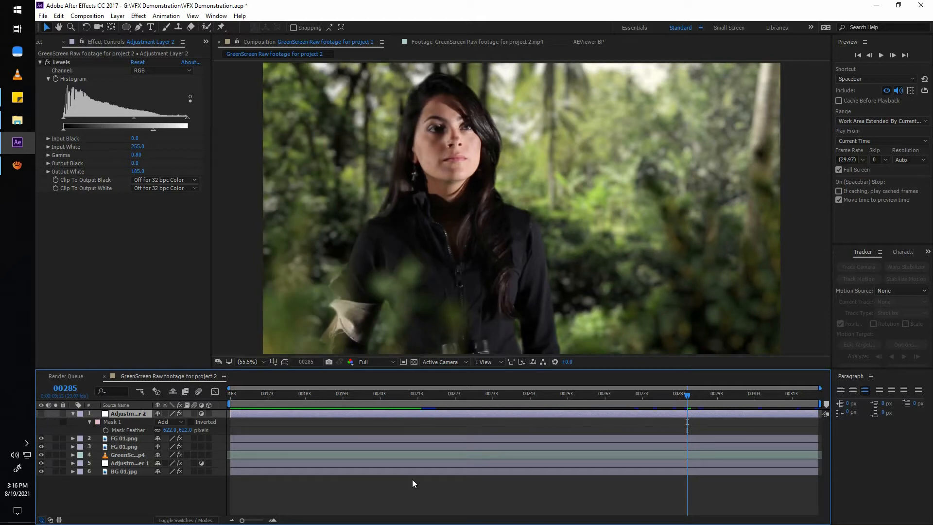
key(ctrl+z)
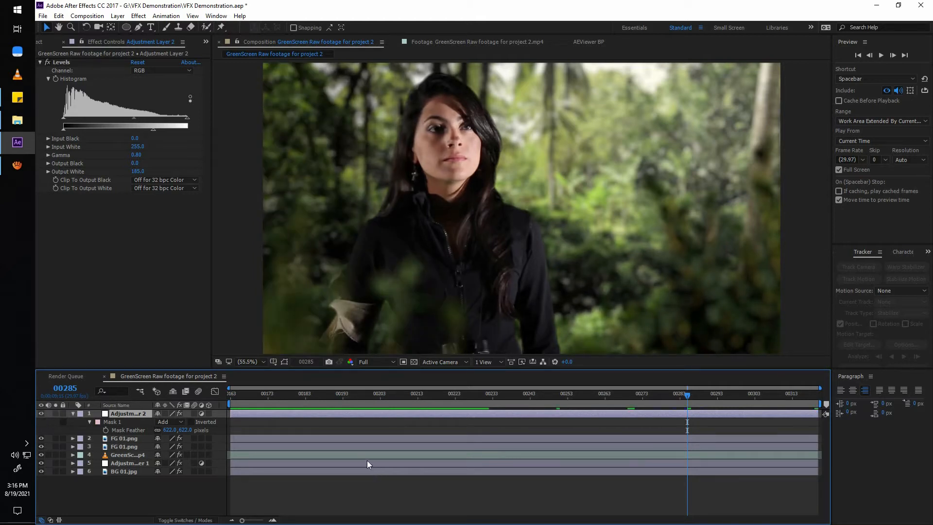
Set the darkening layer's Levels Output White to 207 and rename the two adjustment layers Dark and Light.
drag(154, 131, 164, 131)
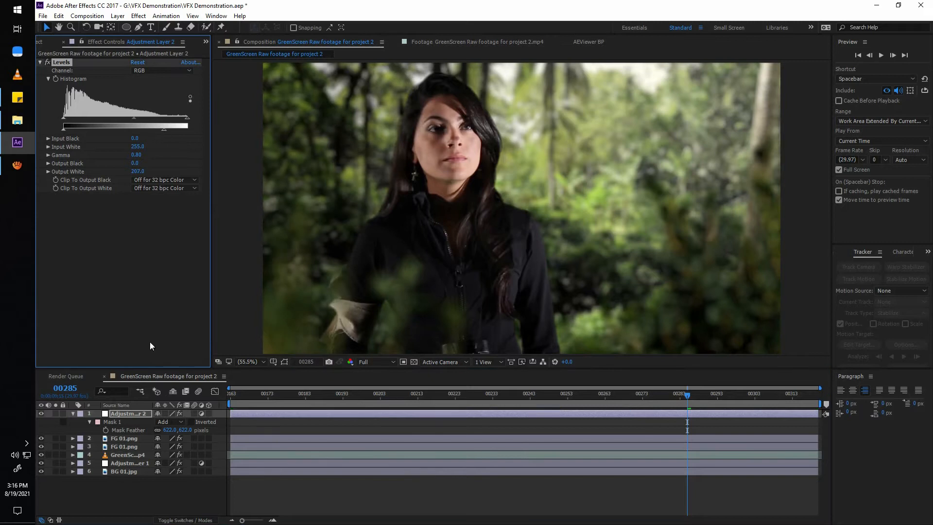
click(73, 414)
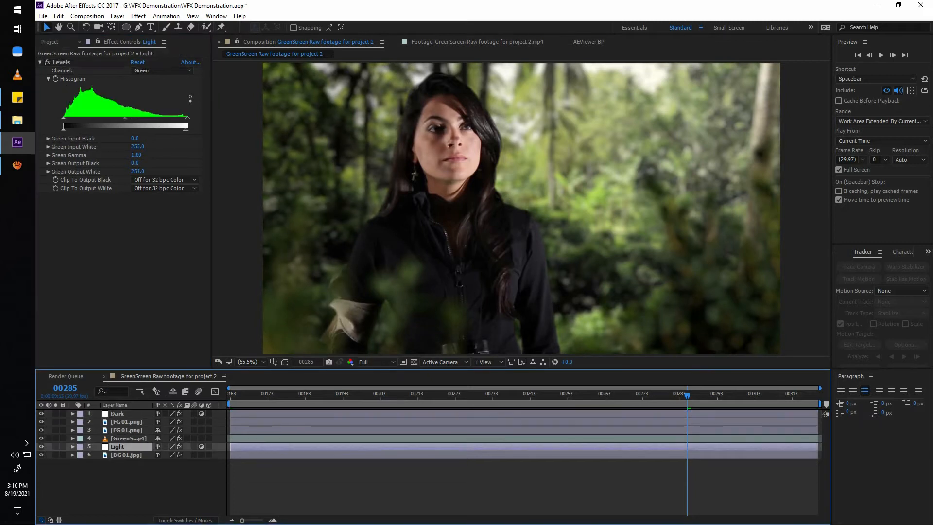
click(106, 464)
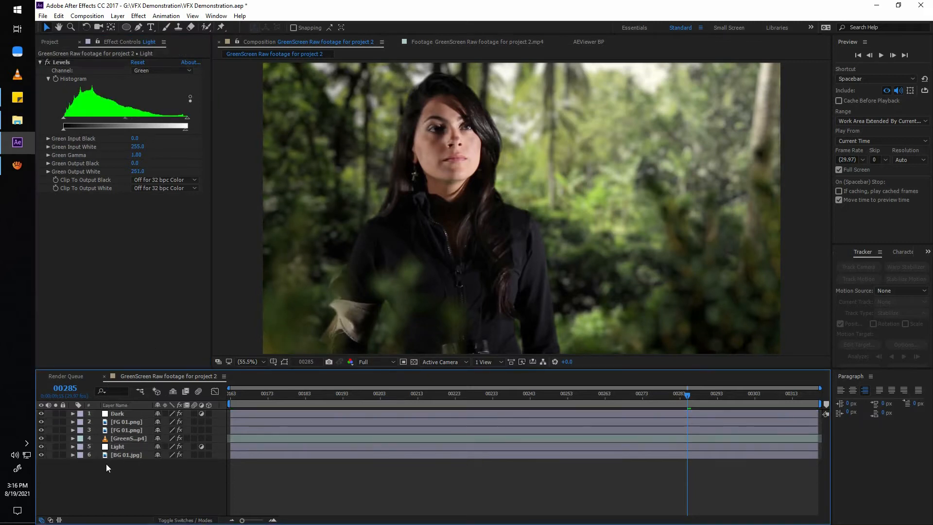
key(ctrl+s)
Add another adjustment layer above the Dark layer and name it CC.
right_click(158, 479)
mouse_move(185, 386)
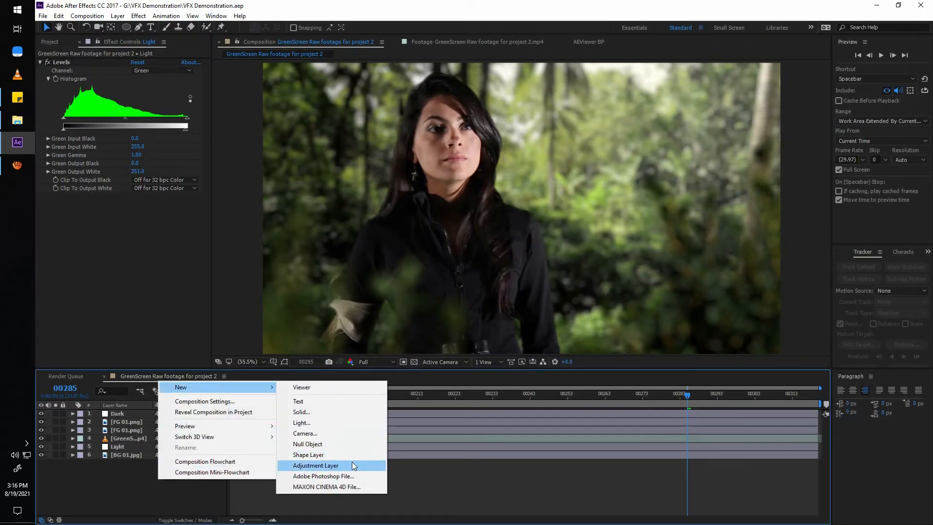
click(351, 463)
key(Return)
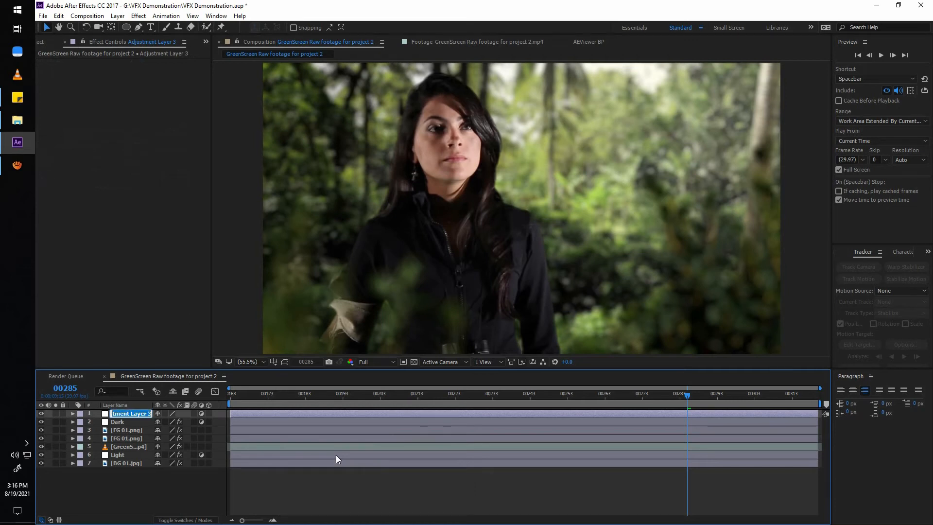
text(CC)
key(Return)
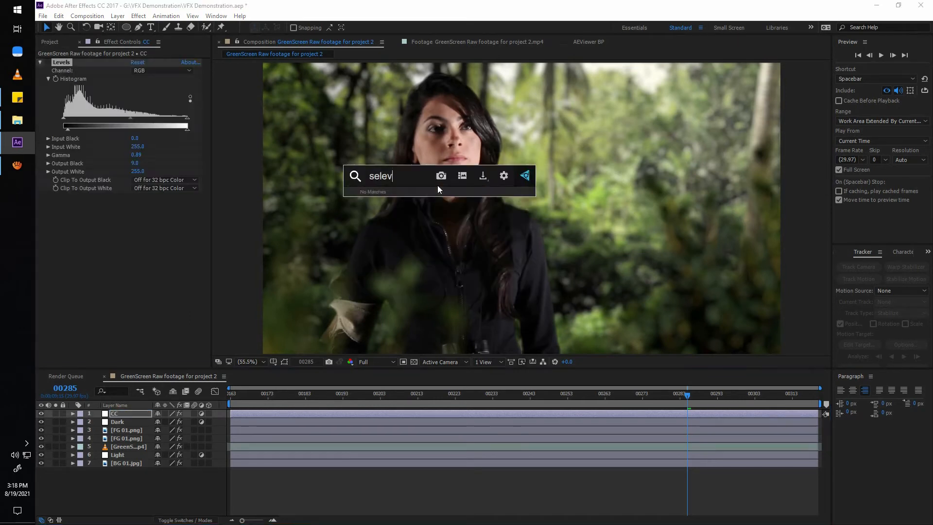
Grade the CC layer with Levels (Gamma 0.89, Output Black 9) and Selective Color, setting Reds Cyan to -80% and Yellows Black to -100%.
key(Return)
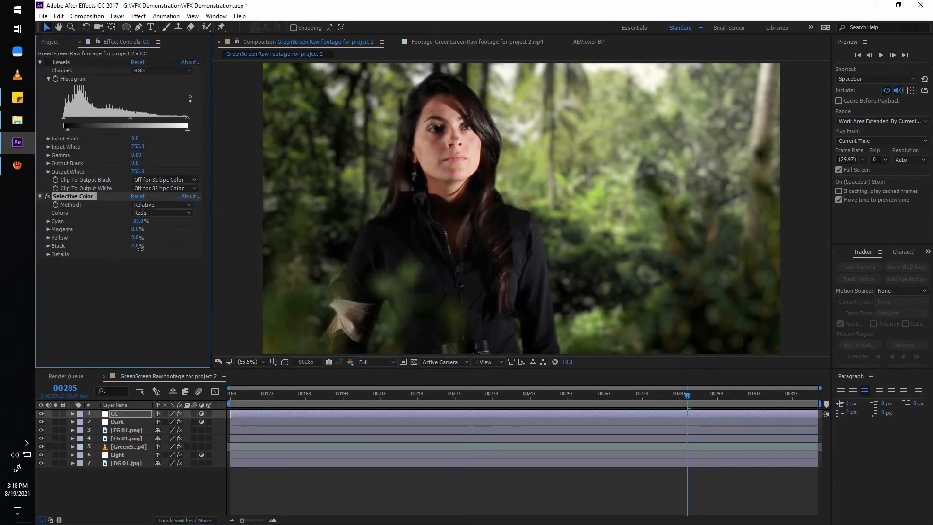
click(163, 213)
click(162, 235)
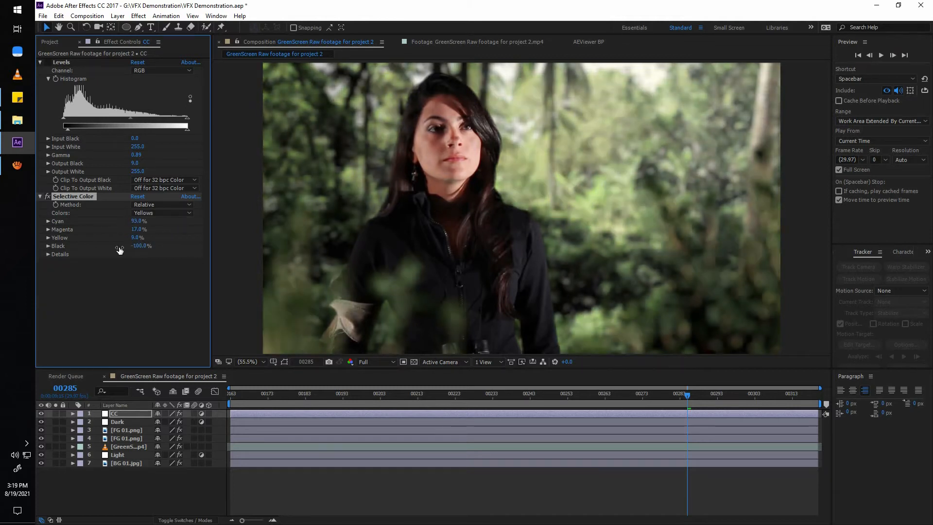
Adjust the Greens in Selective Color, trying Yellow -23% and Black 24% and undoing unwanted changes.
click(163, 212)
click(144, 241)
key(ctrl+z)
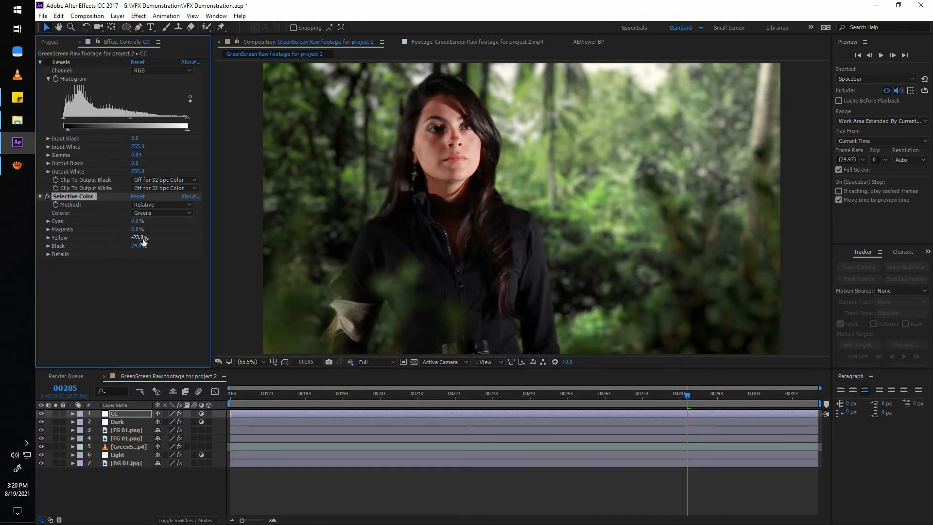
key(ctrl+z)
click(162, 213)
click(144, 240)
click(162, 213)
click(143, 241)
mouse_move(135, 229)
mouse_down()
mouse_move(157, 229)
mouse_move(86, 229)
mouse_move(134, 237)
mouse_up()
Set the Selective Color Blacks to Cyan 5% and Yellow -5%.
click(162, 213)
click(146, 270)
click(47, 197)
click(162, 213)
click(145, 300)
click(137, 221)
text(5)
key(Return)
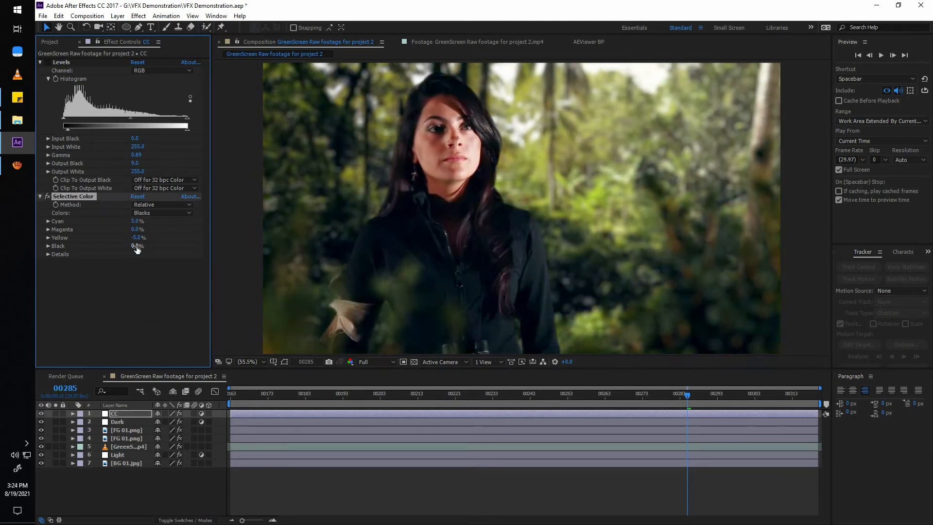
Set the Cyan of the Selective Color Neutrals to -3%.
click(163, 212)
click(146, 291)
click(137, 221)
text(-2)
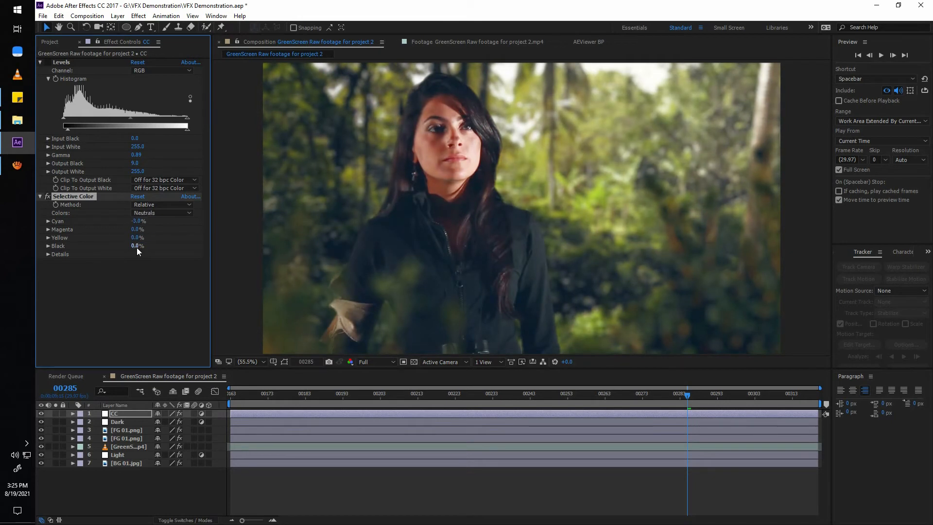
Set the Selective Color Reds to Cyan -100%, Magenta 18% and Black -10%, and preview the graded composite.
click(163, 213)
click(146, 223)
scroll(44, 199, down, 5)
click(561, 399)
key(space)
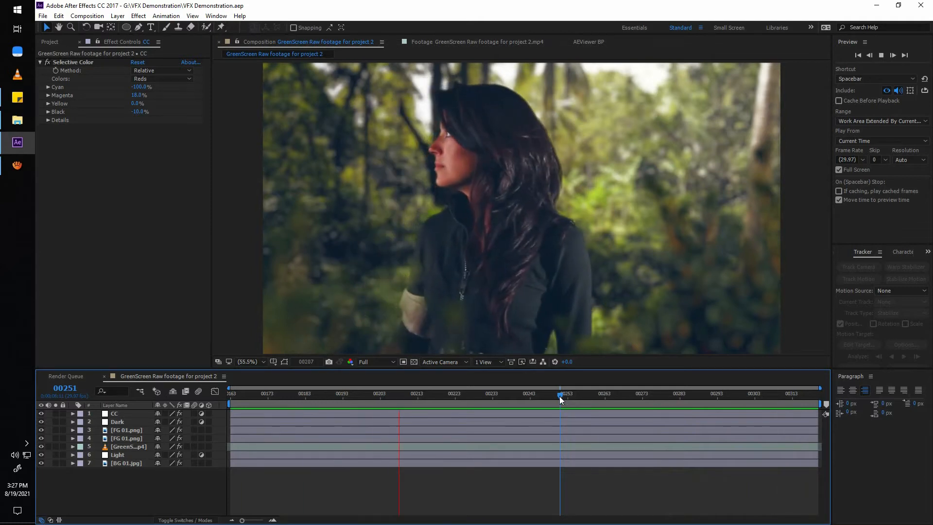
key(space)
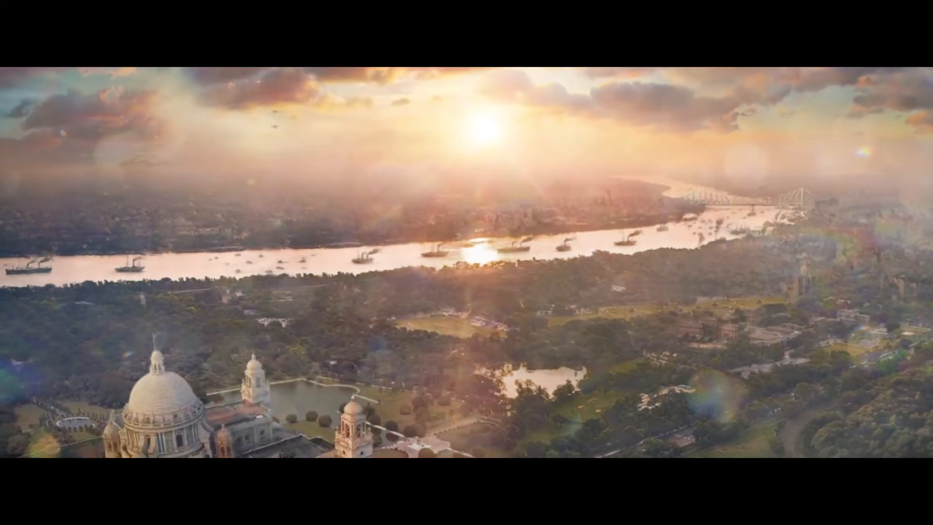
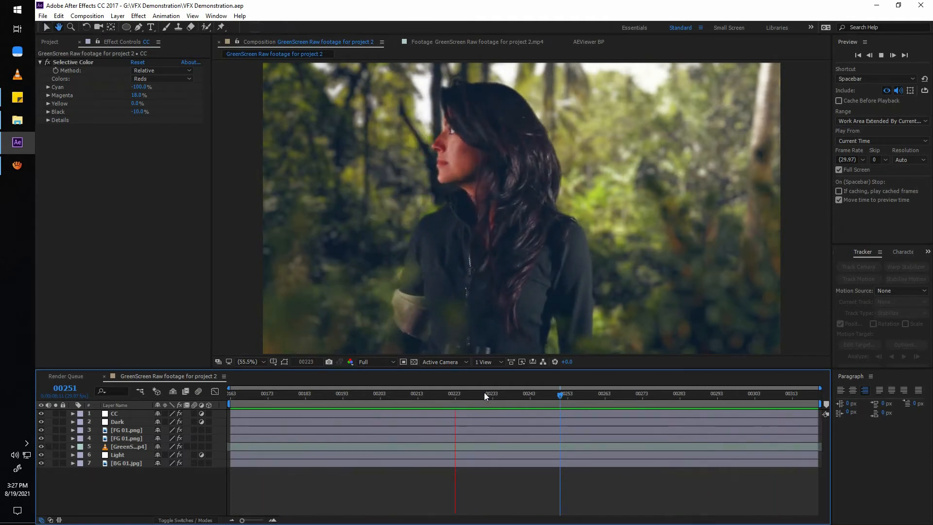
Add a new two-node camera to the composition using the 24mm preset.
click(630, 395)
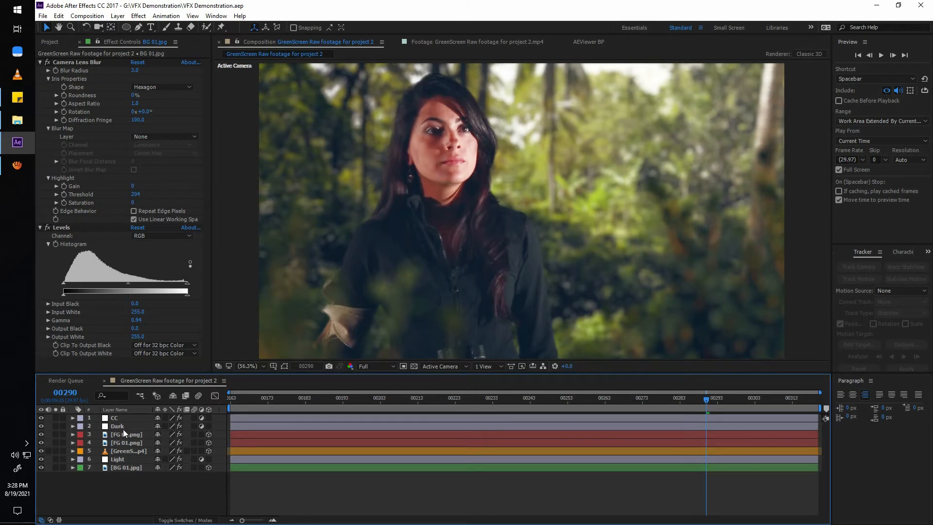
right_click(138, 485)
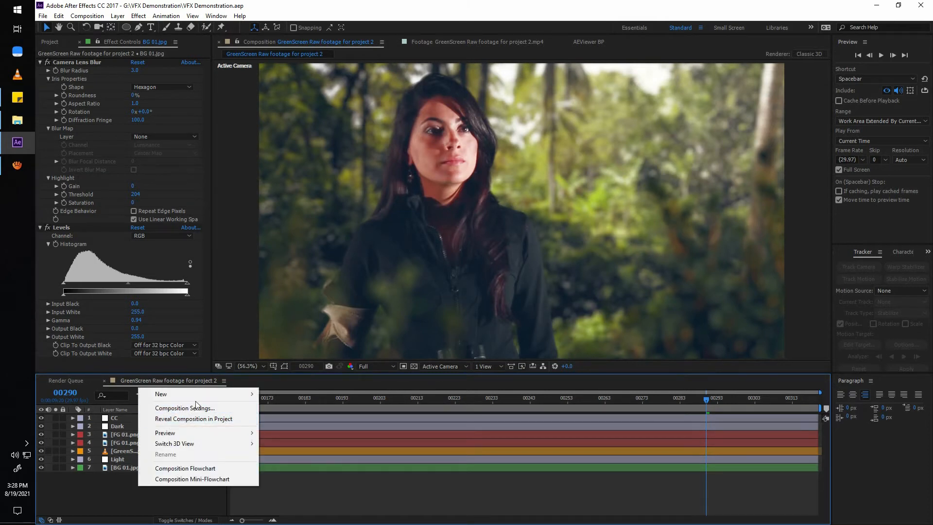
mouse_move(199, 394)
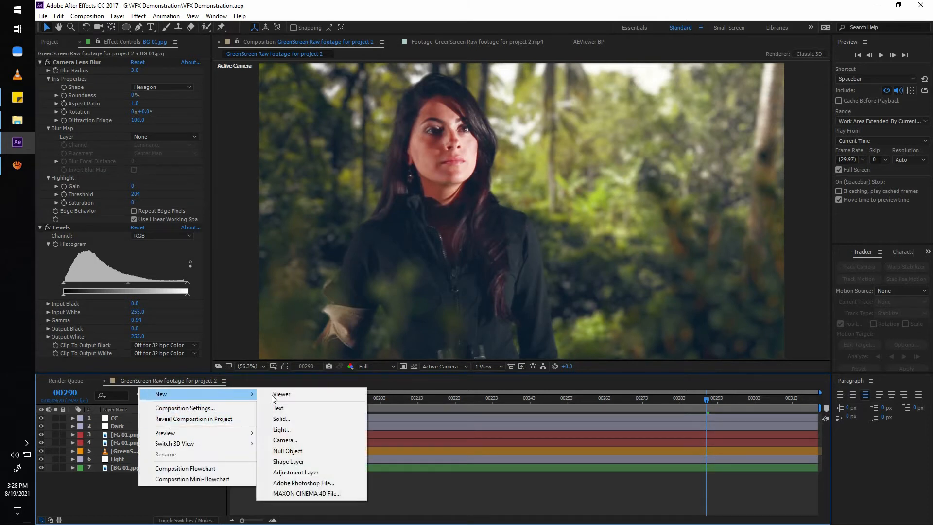
click(319, 440)
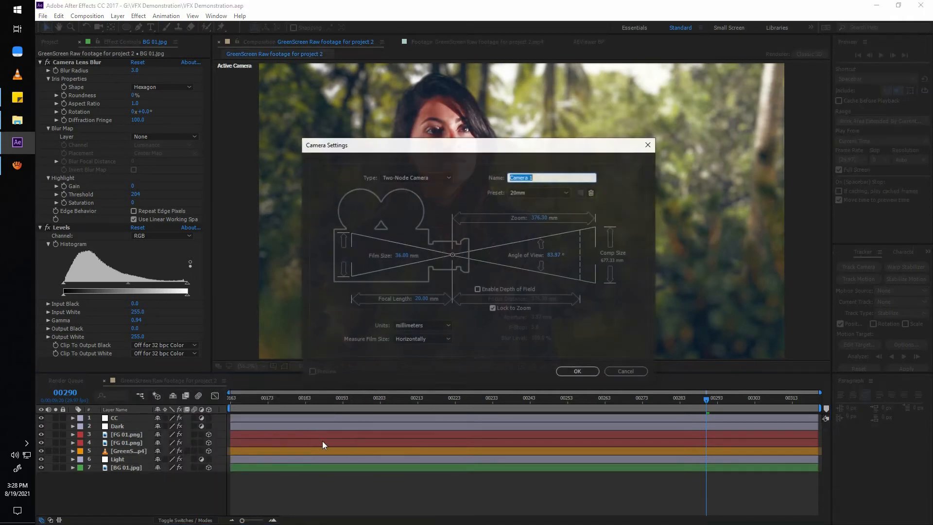
click(540, 193)
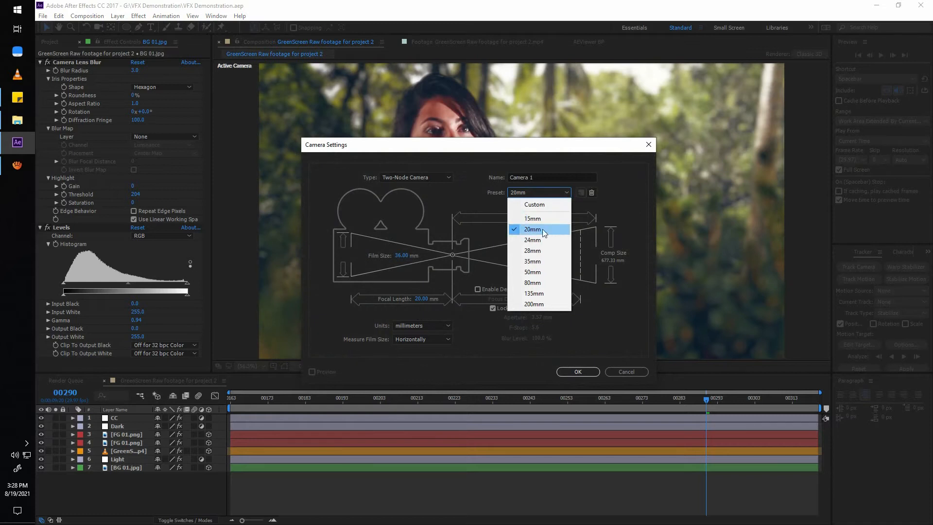
click(537, 240)
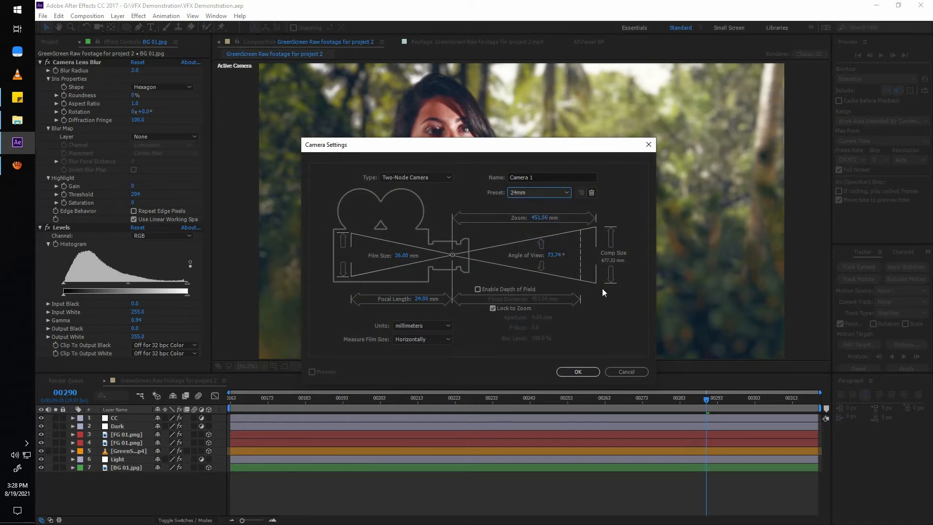
click(578, 372)
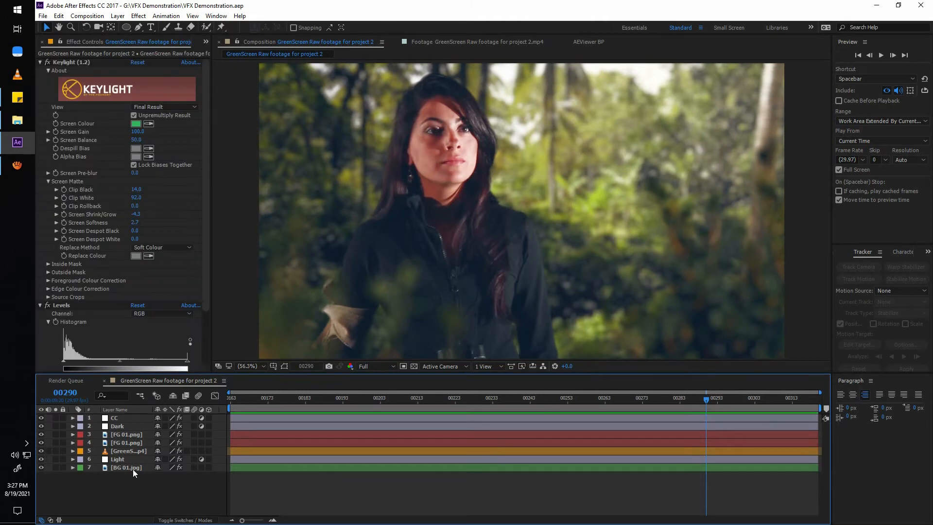
Make the BG 01.jpg, green screen footage and both FG 01.png layers 3D, and save the project.
click(132, 468)
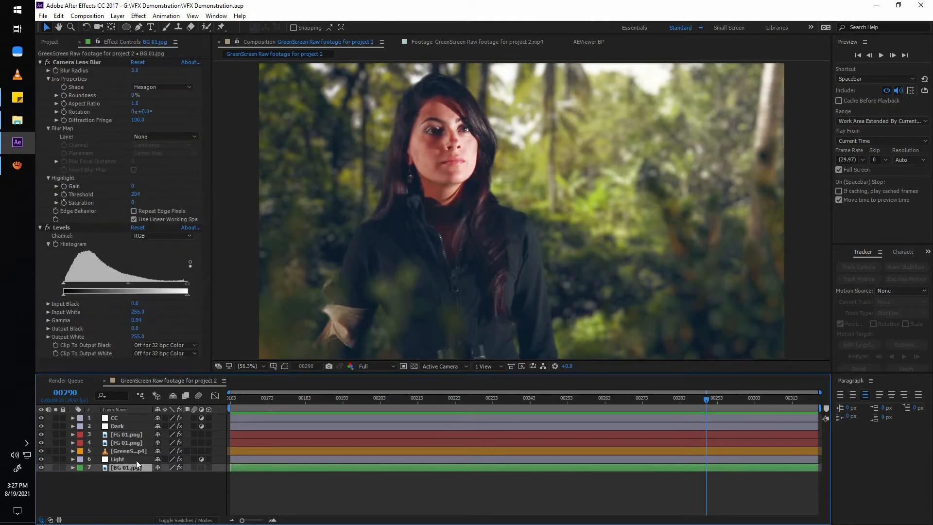
ctrl+click(139, 453)
ctrl+click(141, 445)
ctrl+click(139, 435)
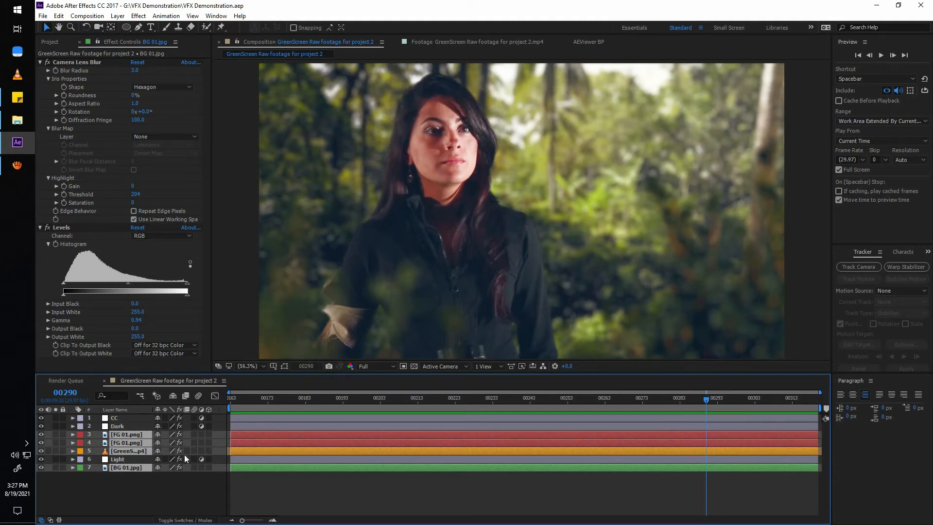
click(210, 434)
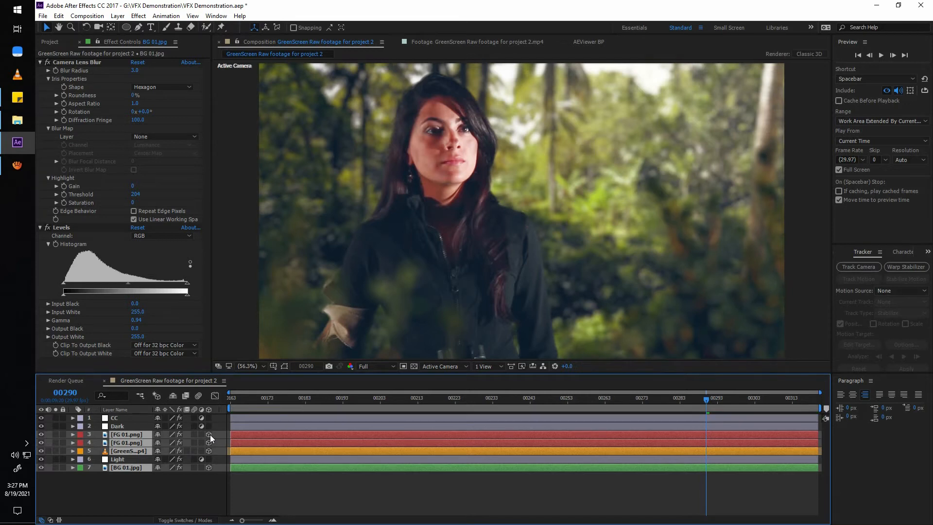
click(154, 491)
key(ctrl+s)
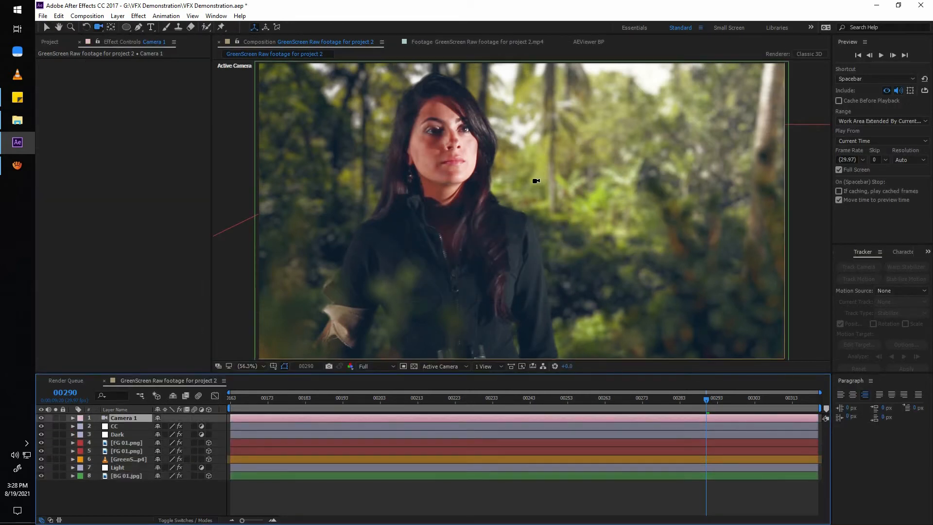
Orbit the camera around the scene to examine how the 3D layers sit in depth.
drag(532, 209, 454, 171)
key(v)
click(538, 229)
key(c)
drag(478, 199, 549, 218)
Try rotating BG 01.jpg through its orientation and orbiting the camera, and undo these changes to restore the original camera view.
key(r)
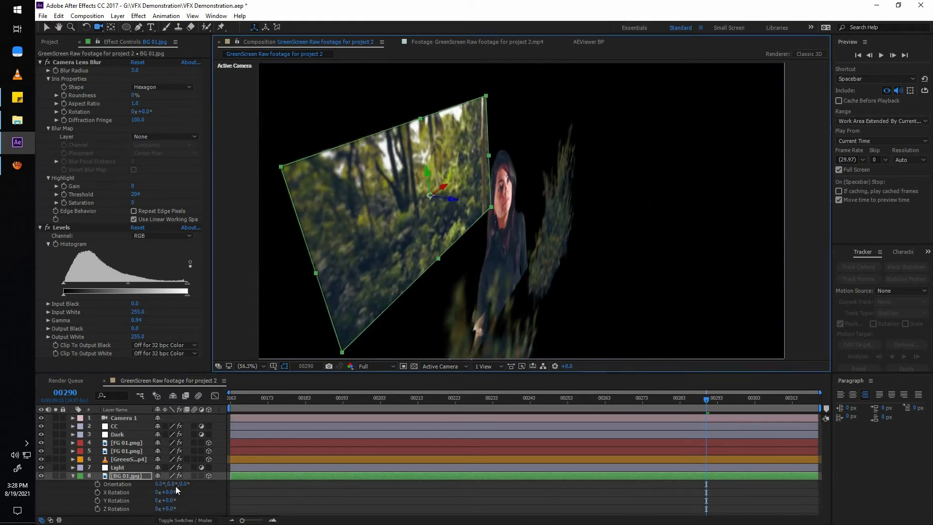
drag(176, 488, 137, 491)
key(ctrl+z)
key(ctrl+z)
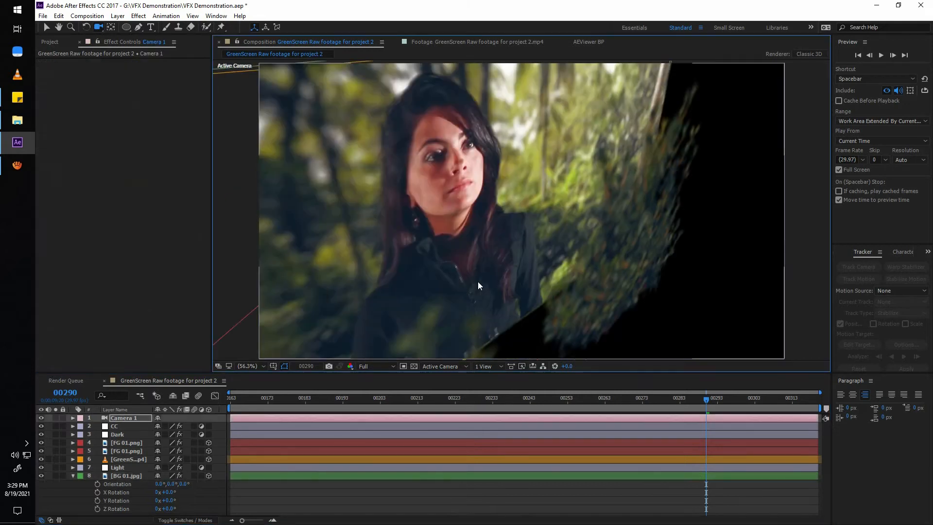
drag(540, 277, 487, 272)
key(ctrl+z)
key(ctrl+z)
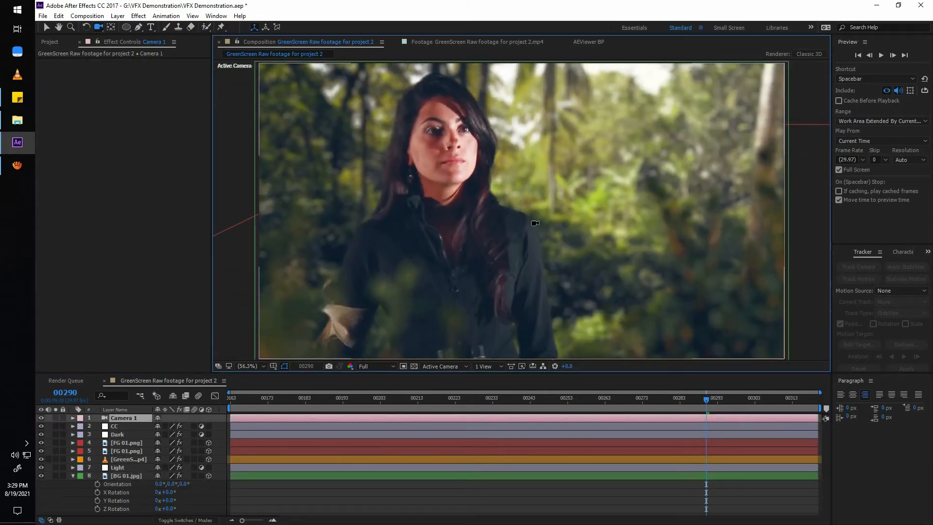
Go to the first frame and show the composition in 2 Views - Horizontal with the camera framed in the Top view.
key(Home)
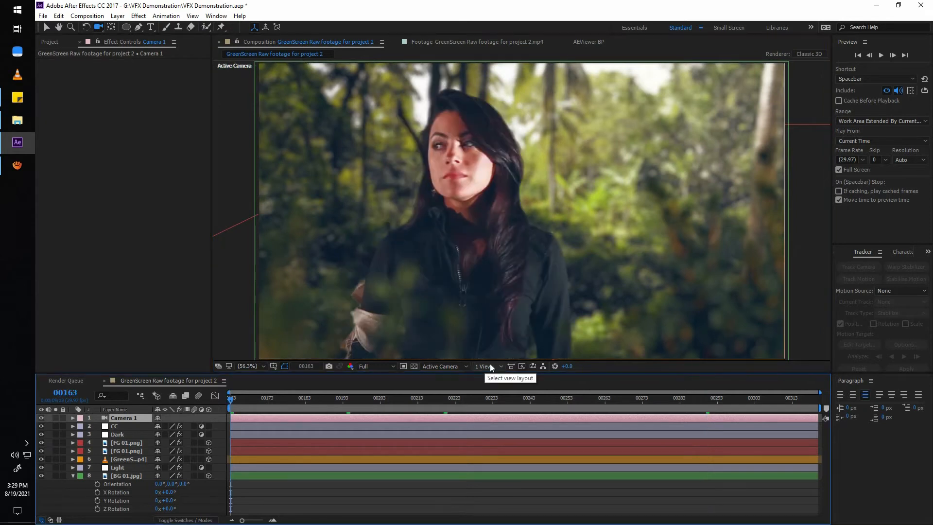
click(491, 366)
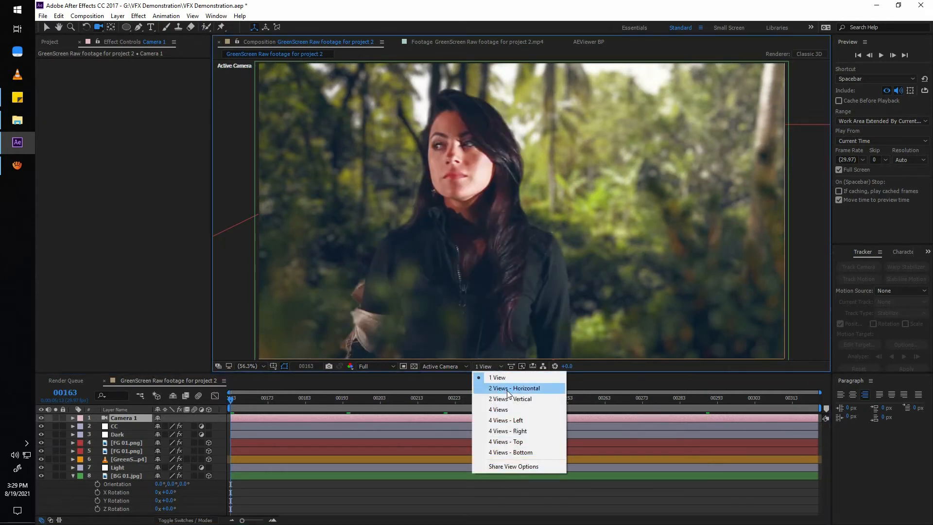
click(508, 389)
scroll(407, 291, up, 3)
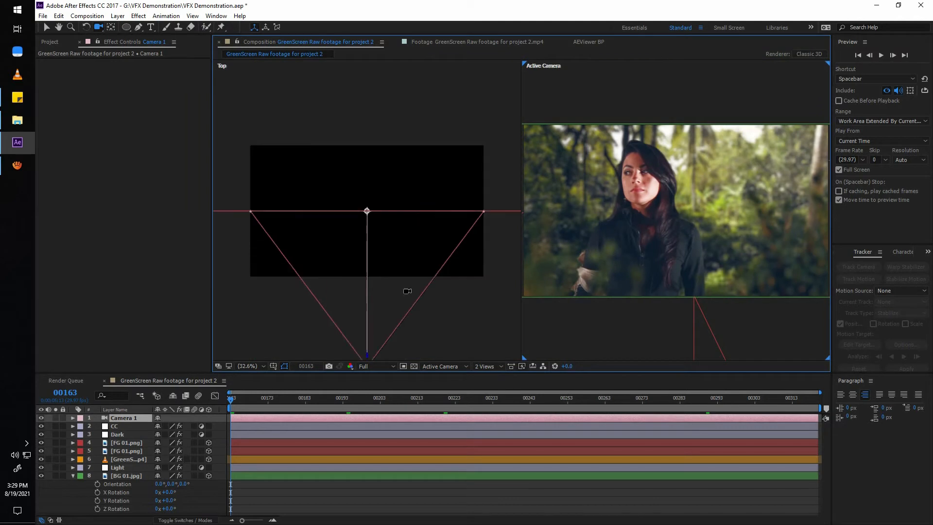
key(h)
mouse_move(424, 280)
mouse_down()
mouse_move(408, 265)
mouse_move(423, 264)
mouse_up()
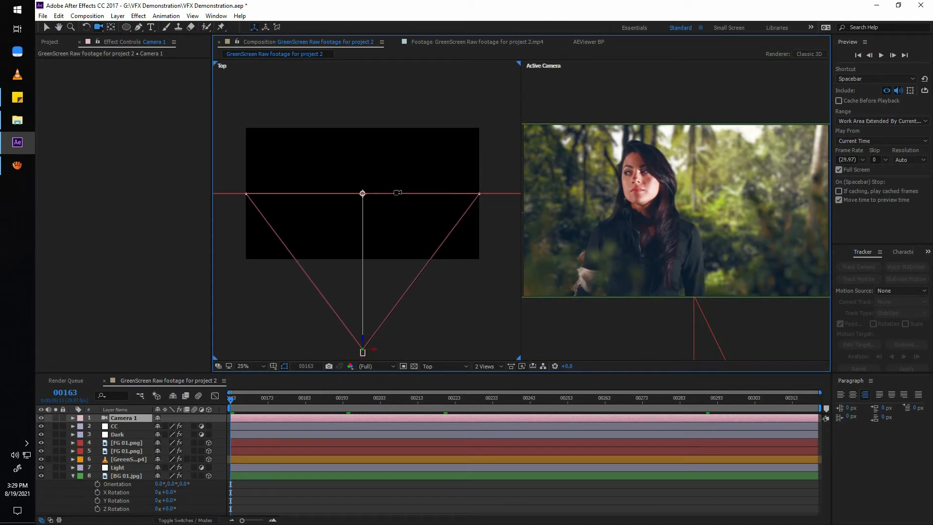
Push the BG 01.jpg layer far back in depth behind the woman, using the Top view.
click(73, 475)
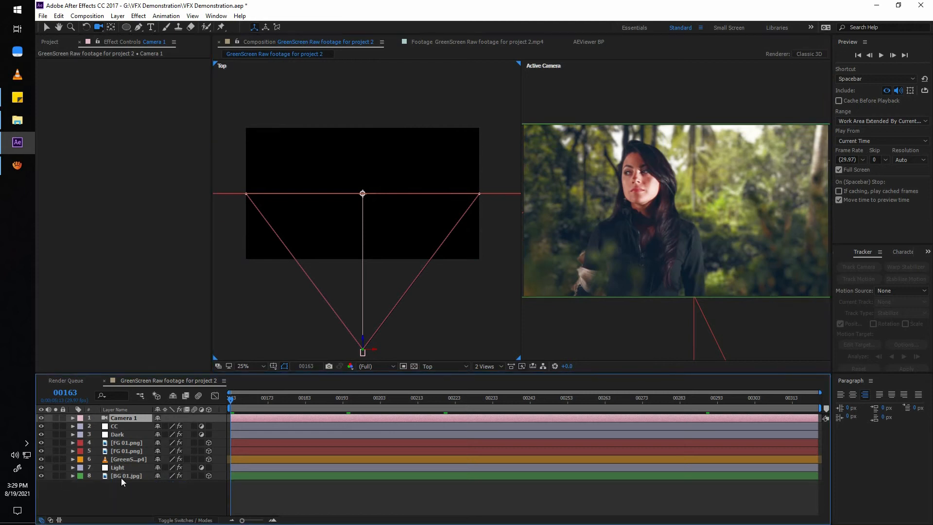
click(124, 477)
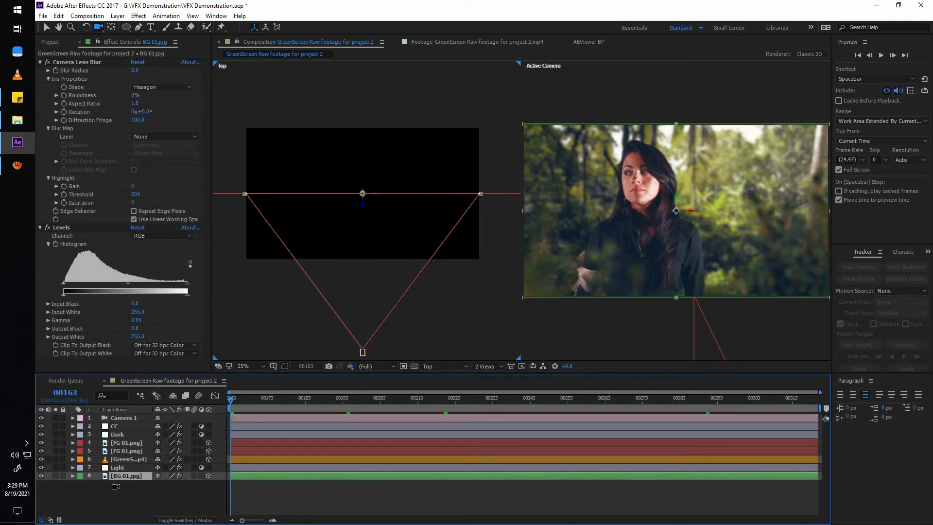
drag(362, 214, 365, 272)
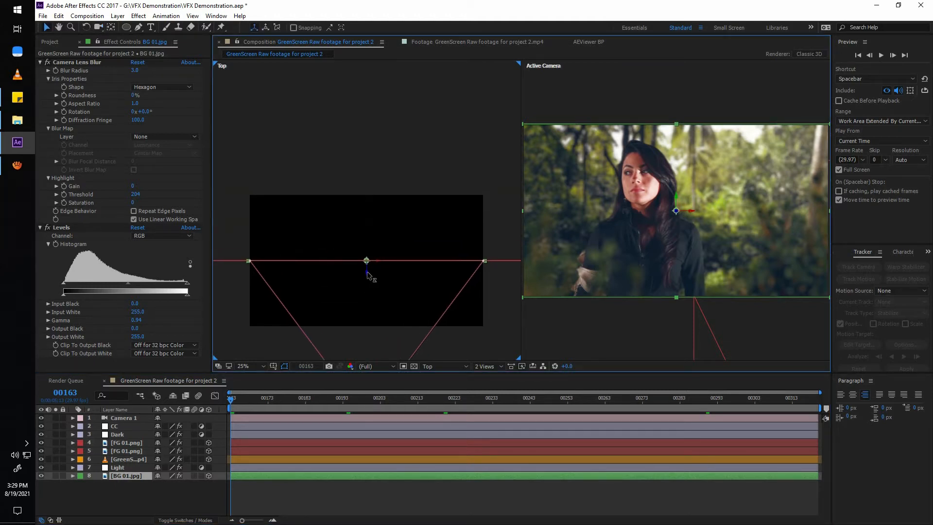
drag(367, 275, 368, 57)
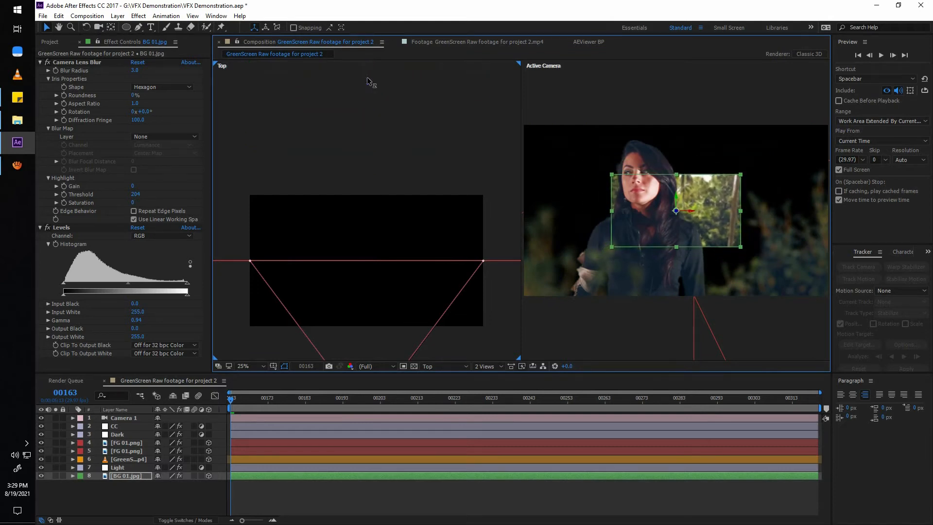
scroll(377, 128, down, 1)
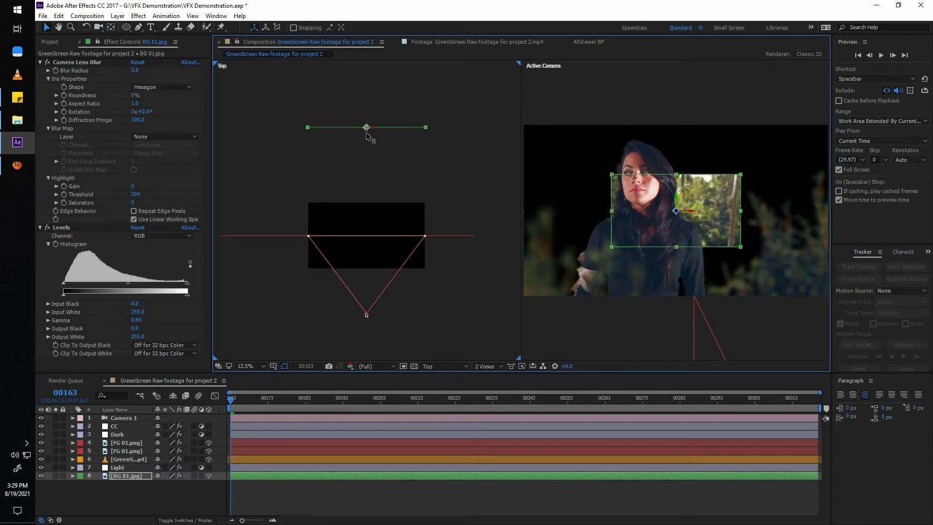
drag(366, 133, 369, 144)
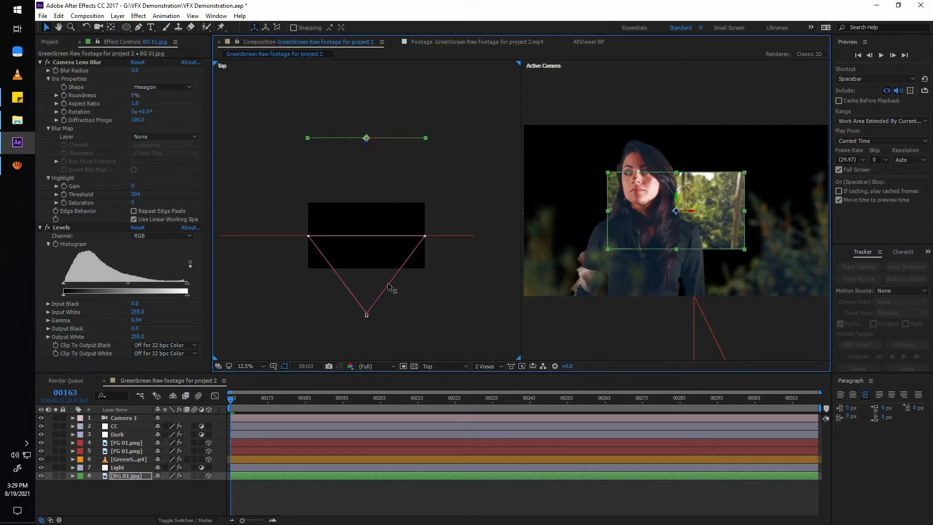
scroll(389, 287, up, 1)
drag(389, 290, 385, 229)
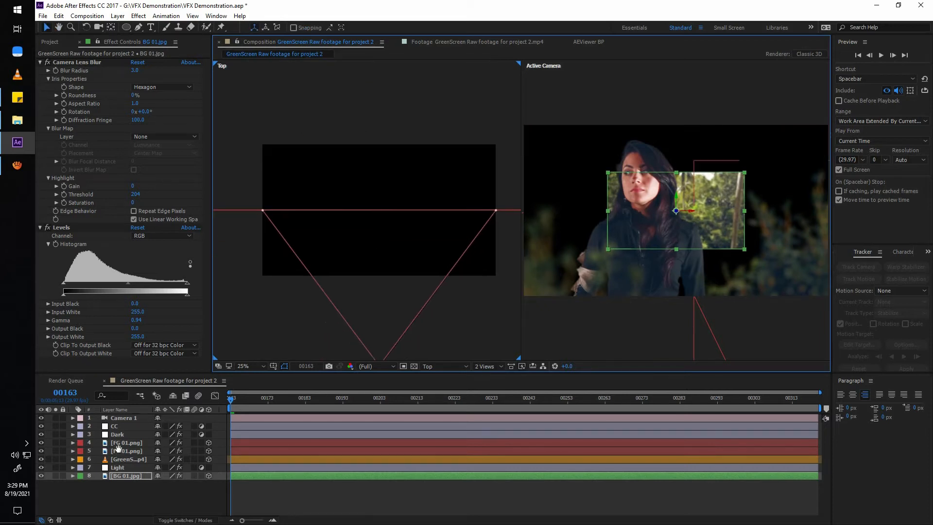
Move the two FG 01.png layers forward in depth toward the camera and orbit the camera to check the layer spacing.
click(121, 451)
shift+click(121, 443)
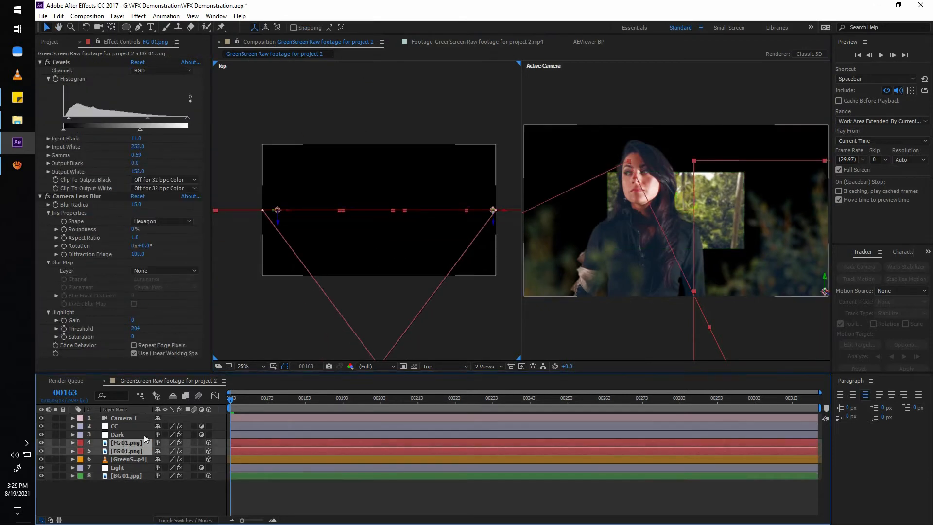
drag(279, 227, 286, 274)
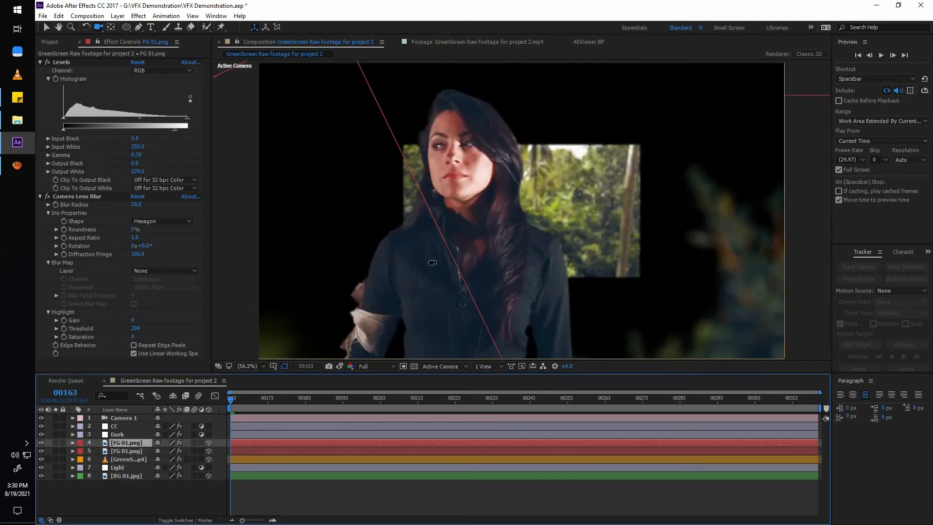
drag(431, 260, 431, 502)
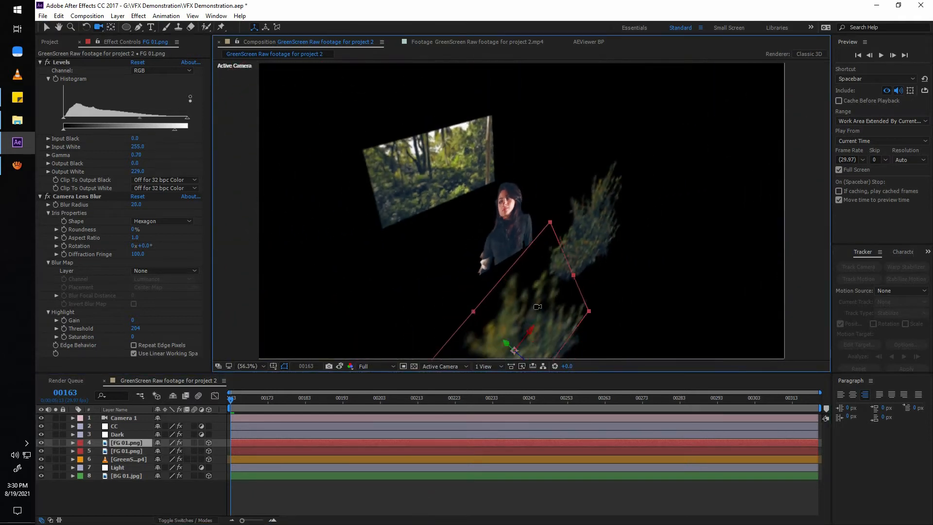
drag(522, 286, 414, 277)
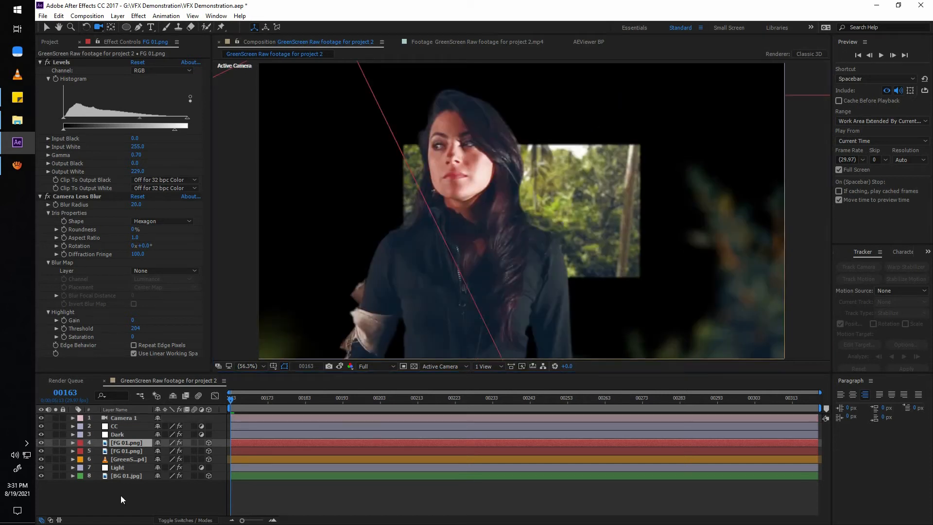
Scale the BG 01.jpg layer to 859% so the jungle fills the frame.
click(121, 494)
click(127, 475)
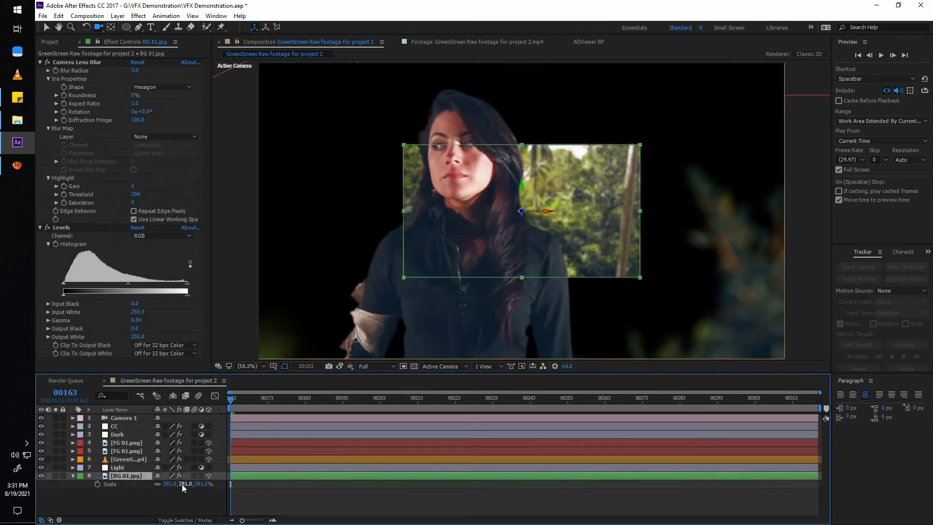
drag(190, 487, 378, 444)
Scale the upper FG 01.png layer (layer 4) to 114% and reposition its foliage in front of the woman.
click(377, 444)
key(s)
key(v)
drag(357, 313, 360, 170)
key(F5)
drag(198, 451, 162, 453)
drag(362, 297, 353, 331)
Scale the lower FG 01.png layer (layer 5) to 117% and reposition its foliage at the right of the shot.
click(138, 458)
key(s)
drag(197, 467, 158, 468)
drag(684, 316, 699, 296)
drag(197, 468, 209, 469)
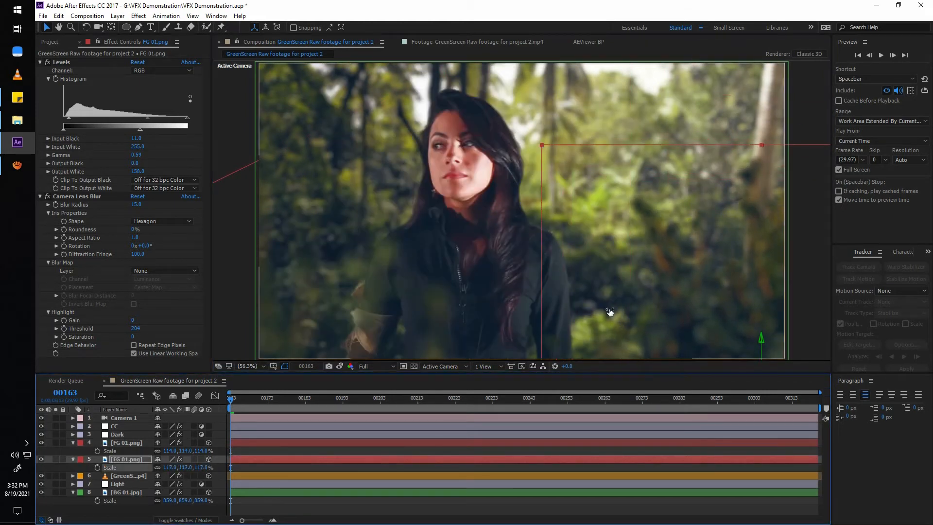
Fine-tune the position of layer 5's FG 01.png foliage in the lower right of the shot.
mouse_move(660, 297)
mouse_down()
mouse_move(665, 328)
mouse_move(657, 312)
mouse_up()
click(291, 452)
mouse_move(231, 399)
mouse_down()
mouse_move(678, 403)
mouse_move(231, 401)
mouse_up()
click(646, 339)
click(128, 443)
click(125, 460)
drag(654, 323, 631, 318)
click(126, 443)
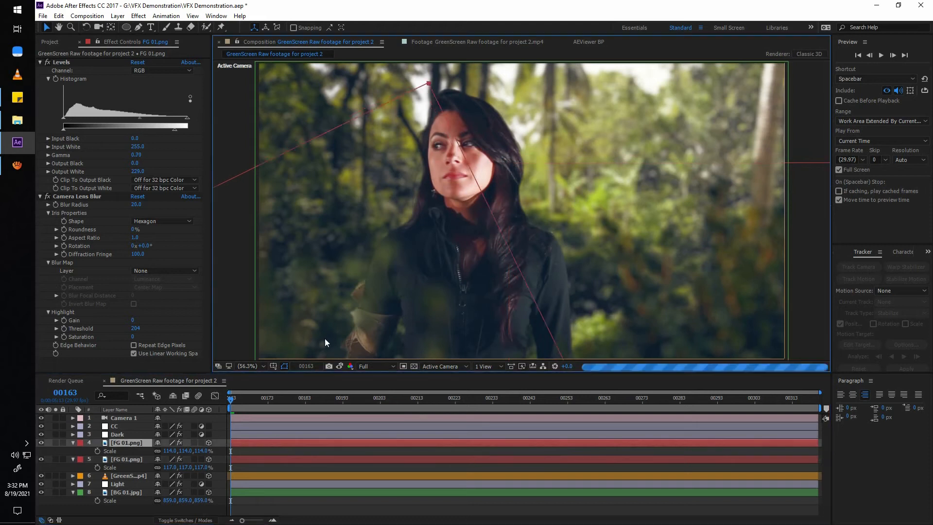
Set Camera 1's Z orientation to 10° at frame 163.
click(118, 417)
key(p)
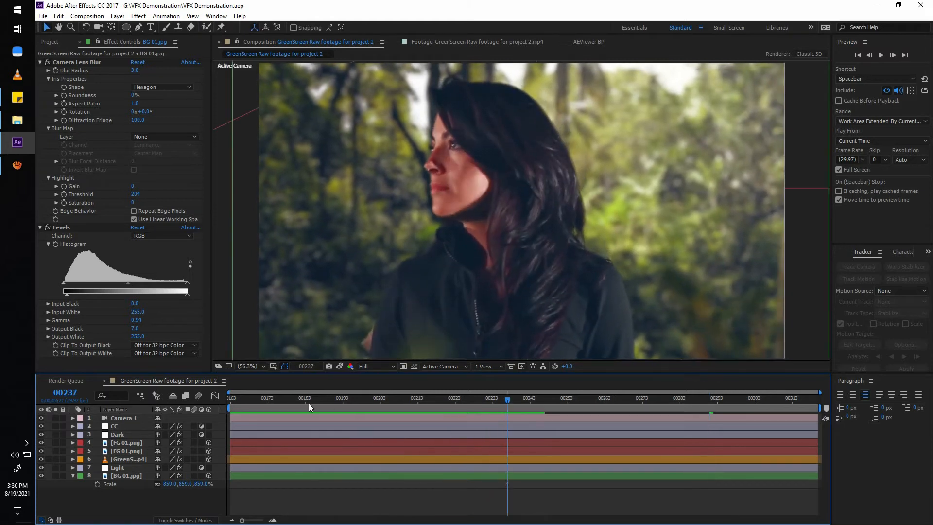
key(space)
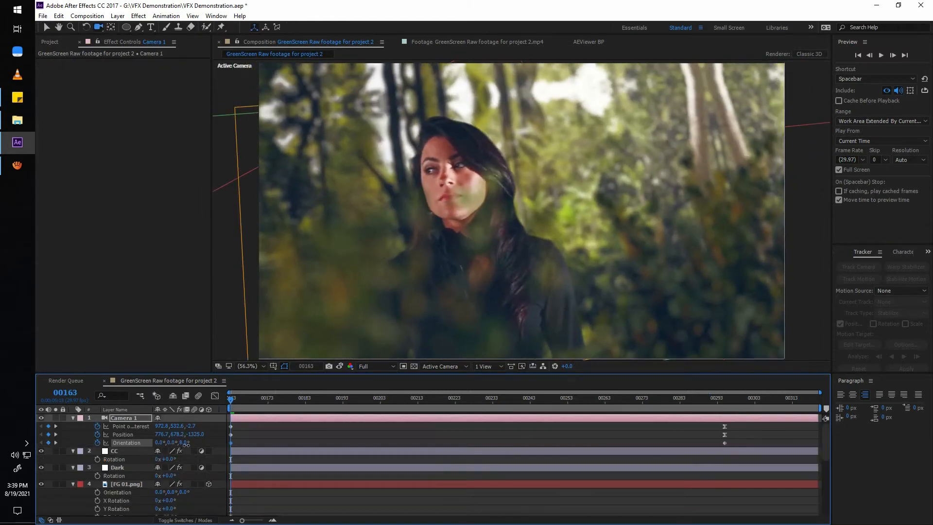
drag(168, 442, 194, 447)
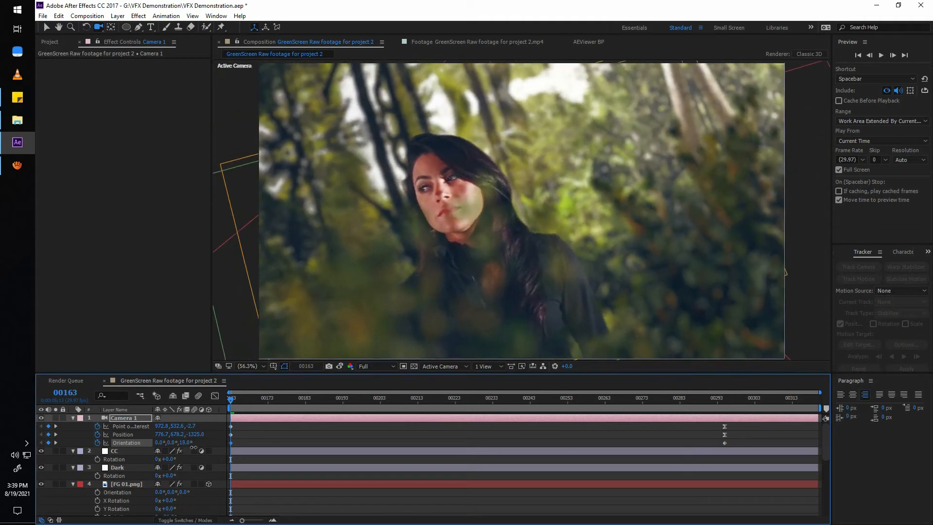
Set Camera 1's Z orientation to 348° at frame 163 and scrub through the opening frames.
drag(308, 400, 178, 443)
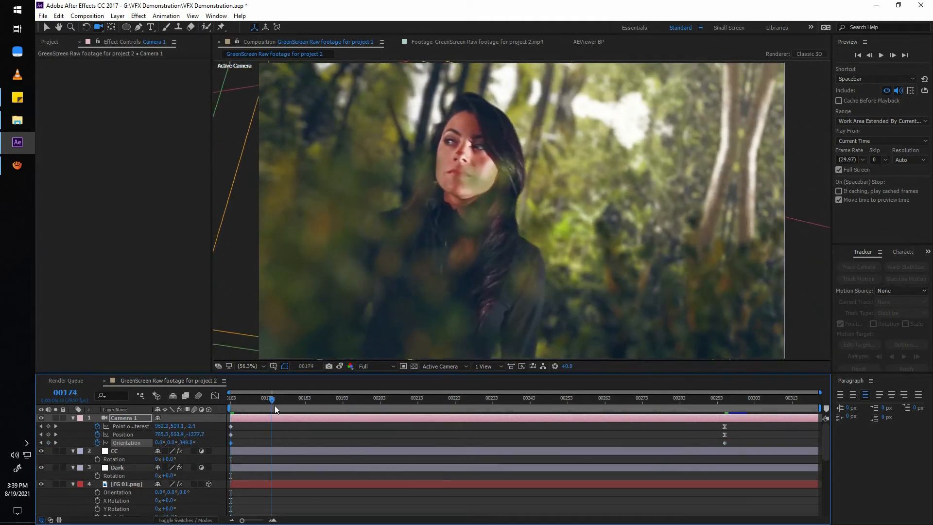
drag(275, 405, 112, 487)
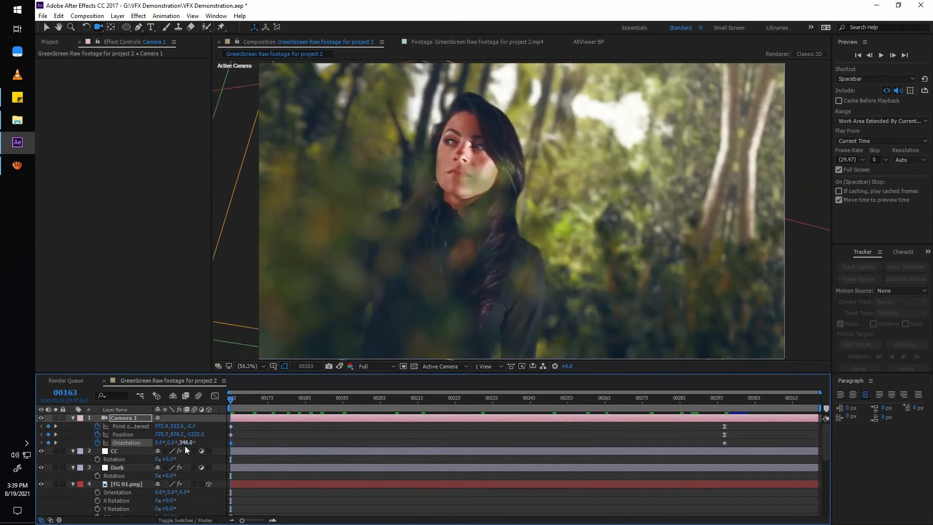
Try a Z orientation of 15° for Camera 1 at frame 163, undo it, and play the camera move.
text(15)
key(Return)
key(ctrl+z)
key(space)
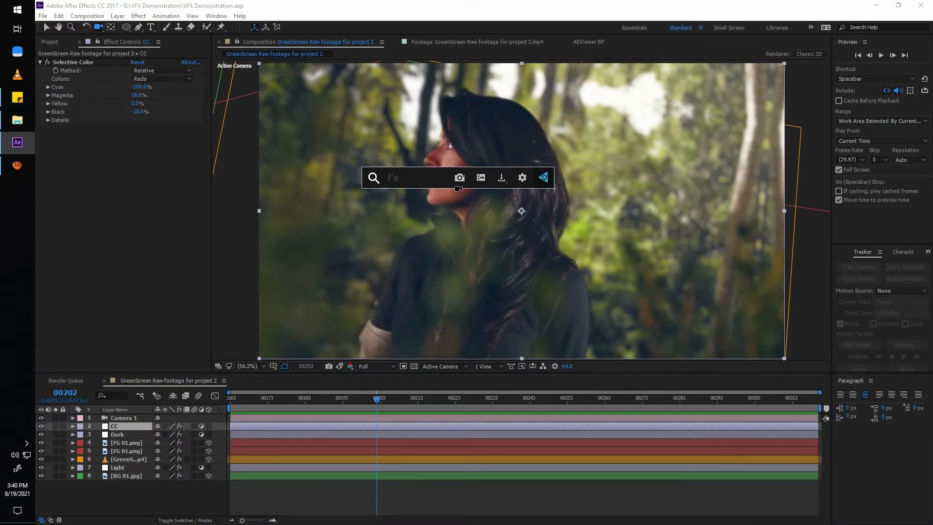
Apply the Add Grain effect to the CC layer and choose the Eastman Color Neg film preset.
text(grai)
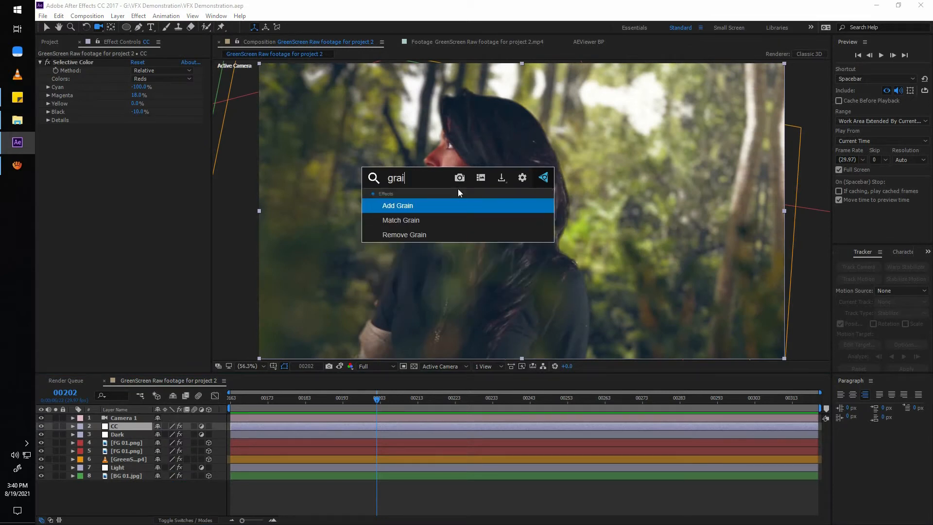
key(Return)
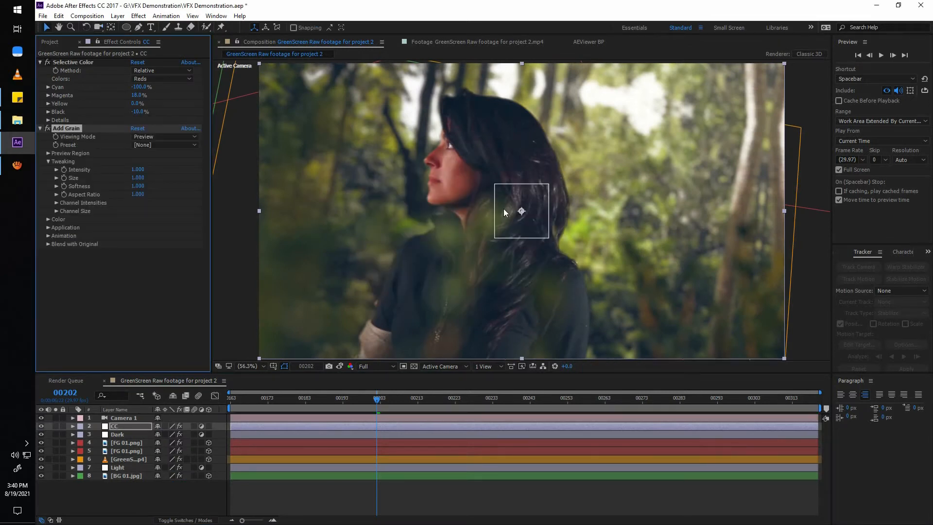
scroll(503, 211, up, 3)
drag(446, 210, 501, 219)
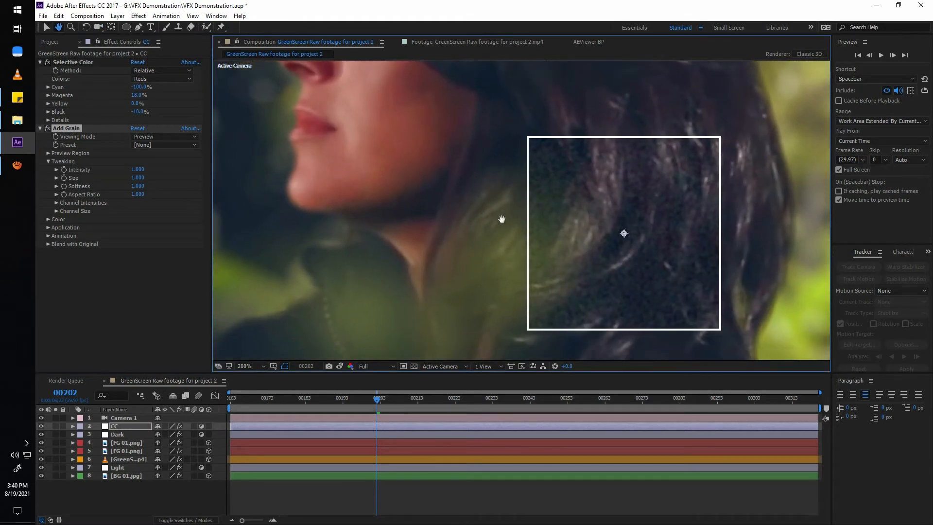
click(163, 144)
click(175, 192)
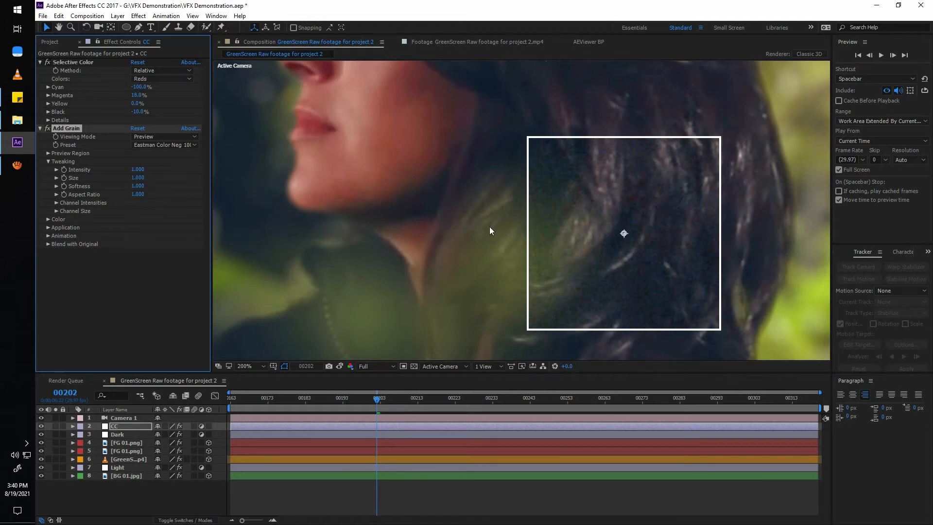
mouse_move(489, 226)
mouse_down()
mouse_move(450, 252)
mouse_move(480, 236)
mouse_up()
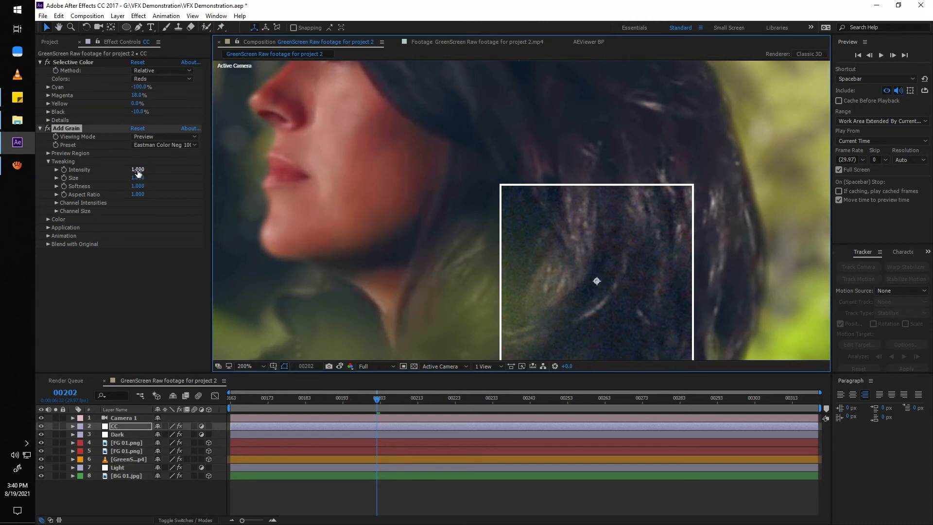
Set Add Grain's viewing mode to Final Output and compare the woman's face with the effect off and on.
click(164, 138)
click(164, 169)
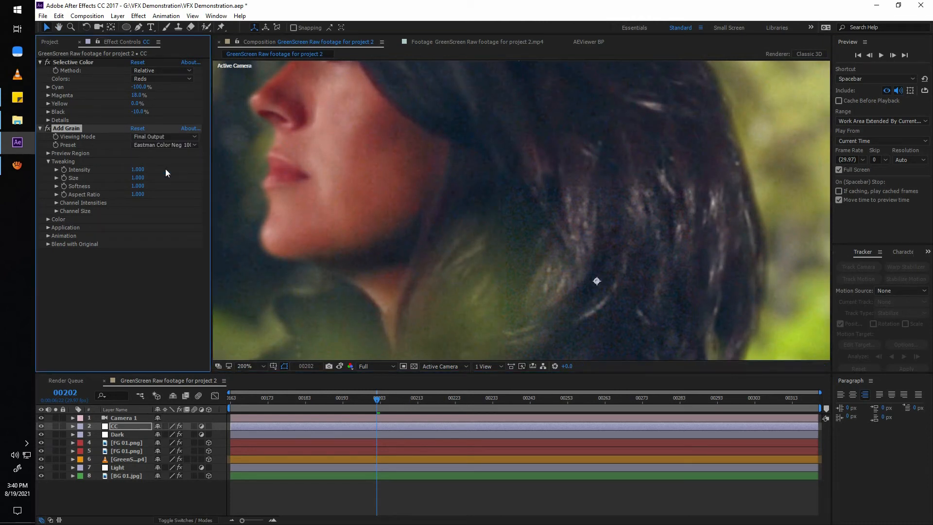
key(h)
drag(343, 173, 476, 341)
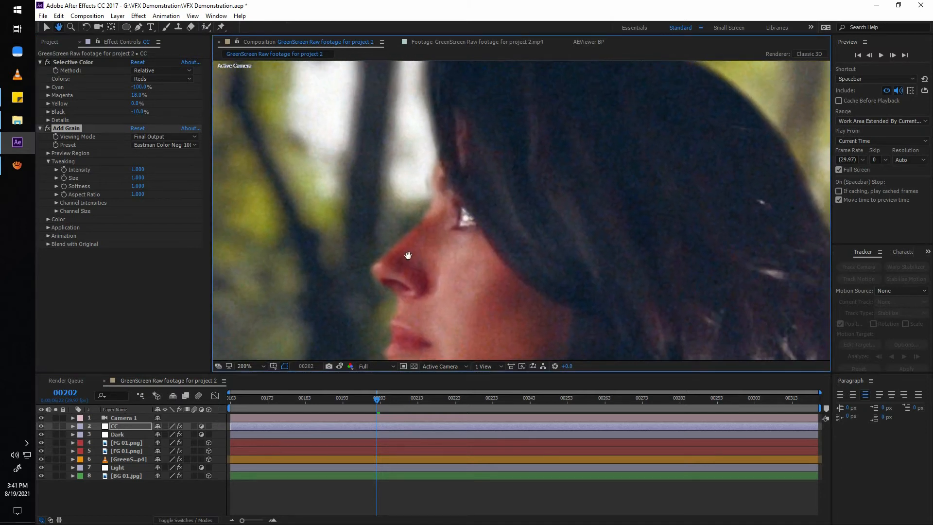
drag(408, 255, 434, 265)
scroll(435, 264, up, 1)
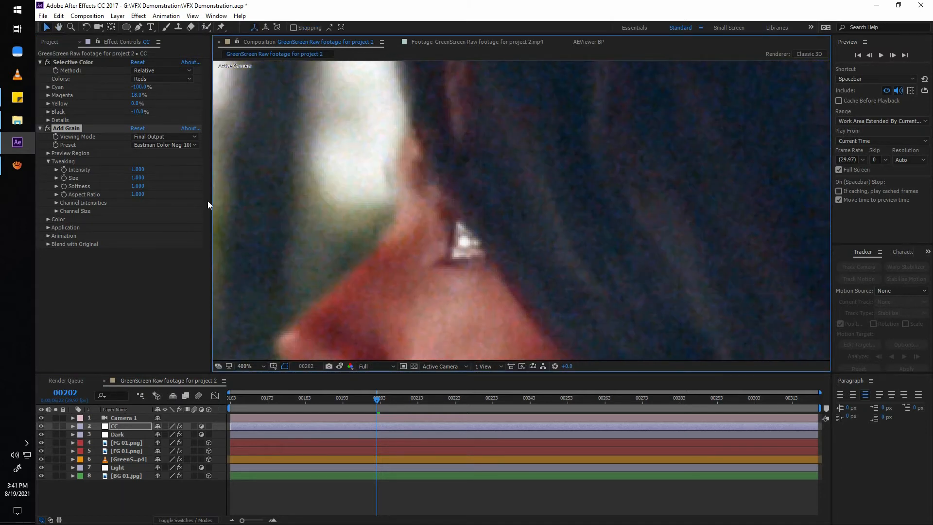
click(46, 128)
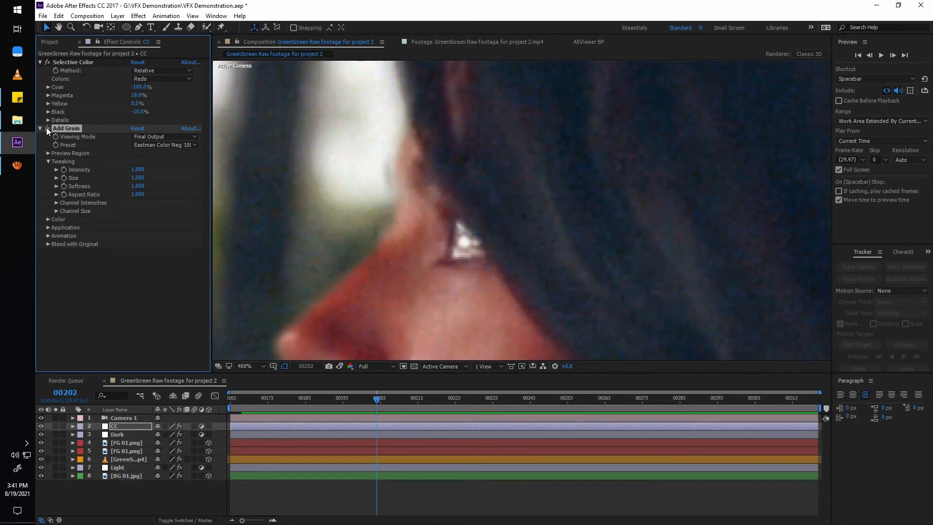
click(47, 128)
Set the Add Grain intensity to 0.7 and save the project.
click(136, 169)
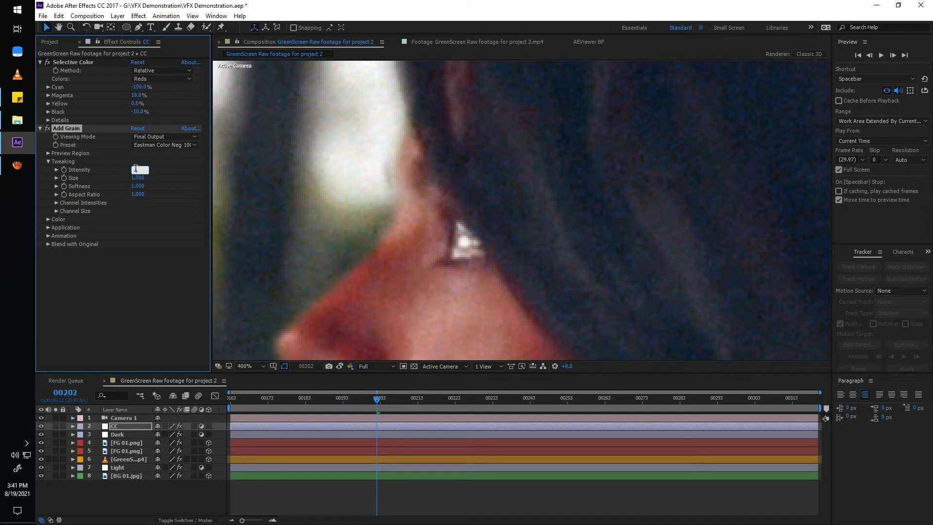
text(.7)
key(Return)
key(ctrl+s)
Compare the woman's hair and face with the grain off and on, examining the grain enlarged up to 1600%.
click(46, 129)
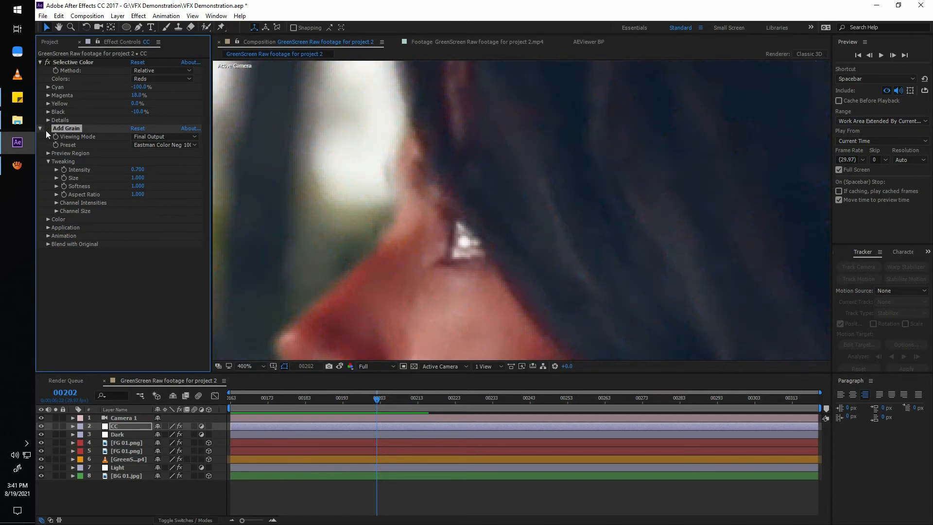
key(grave)
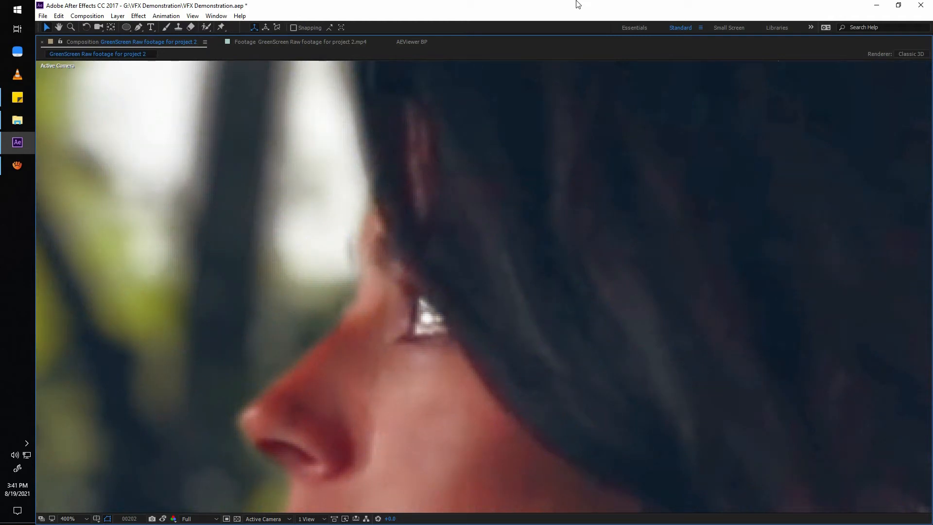
key(grave)
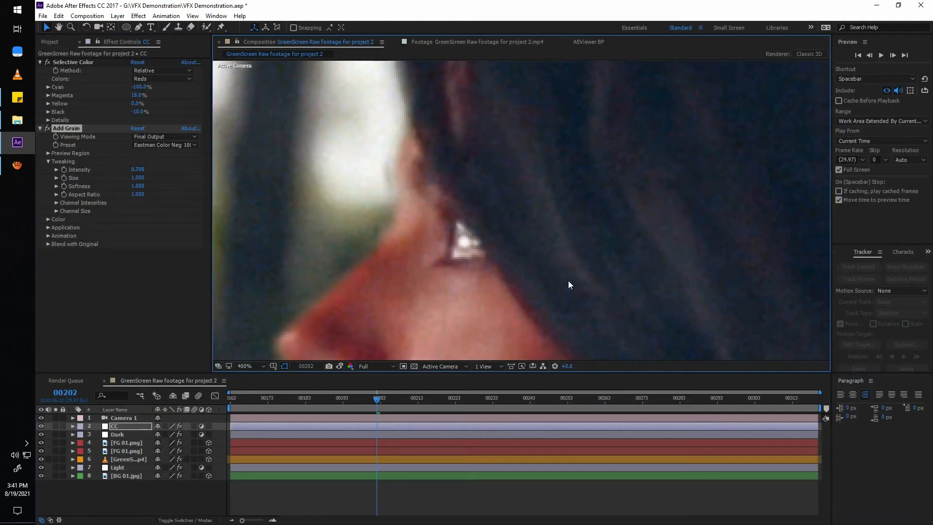
scroll(570, 285, up, 1)
scroll(570, 285, up, 1)
key(grave)
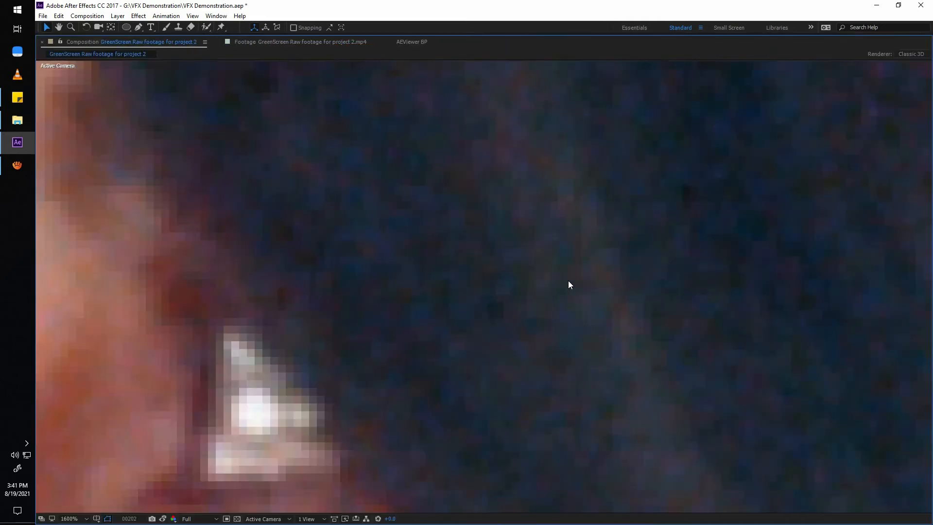
drag(177, 225, 469, 282)
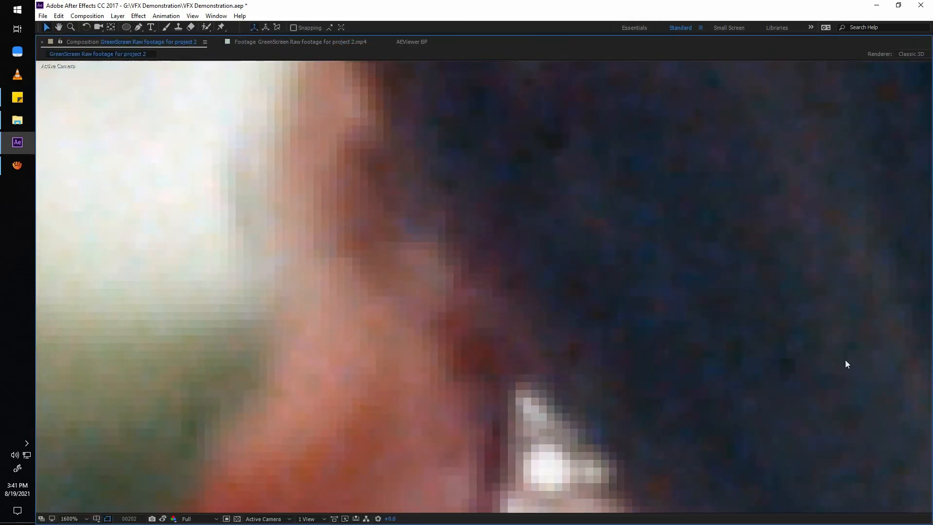
scroll(640, 343, down, 5)
scroll(640, 342, up, 2)
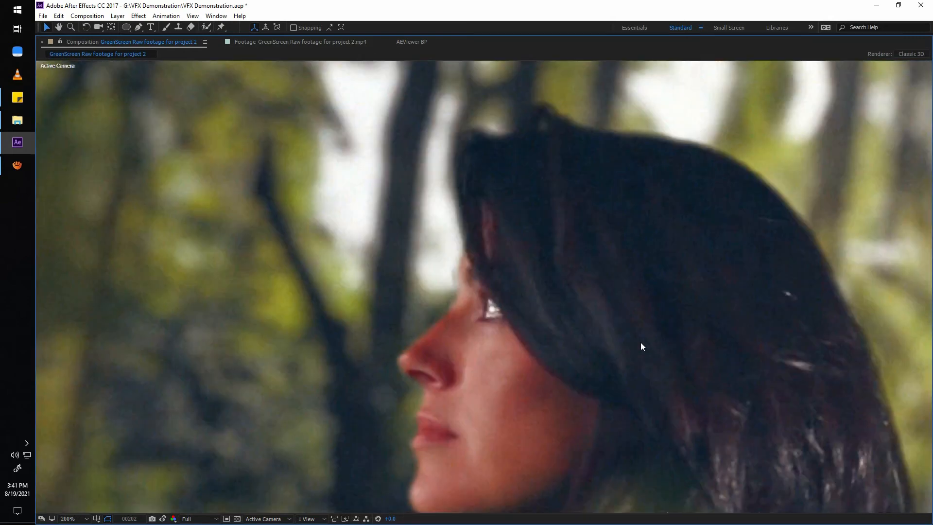
Fit the whole composition in the viewer, deselect the CC layer and review the shot at later frames.
key(grave)
scroll(520, 306, down, 3)
drag(523, 307, 378, 243)
click(249, 366)
click(254, 191)
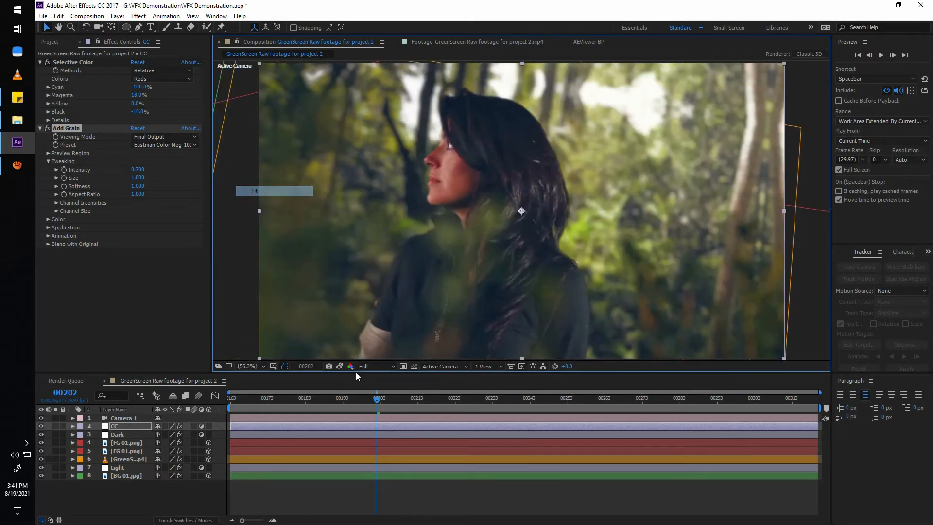
click(354, 502)
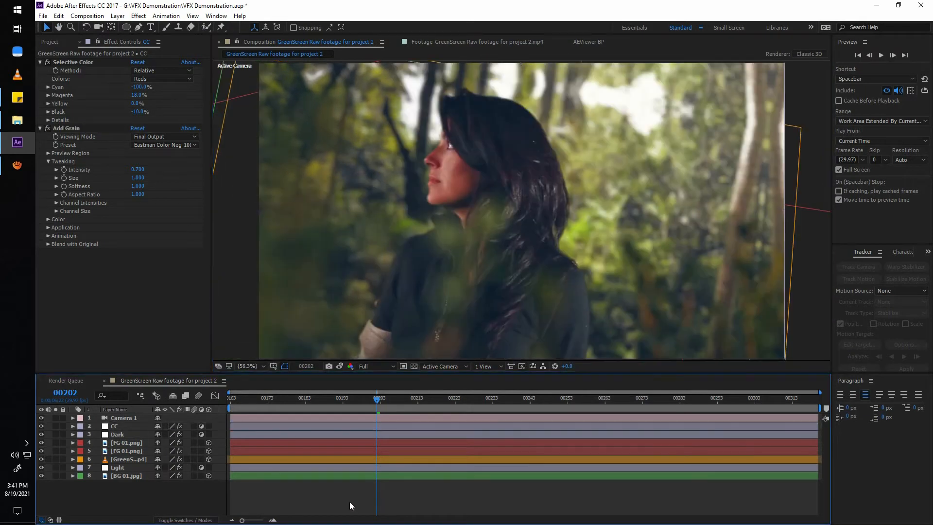
click(615, 400)
click(769, 407)
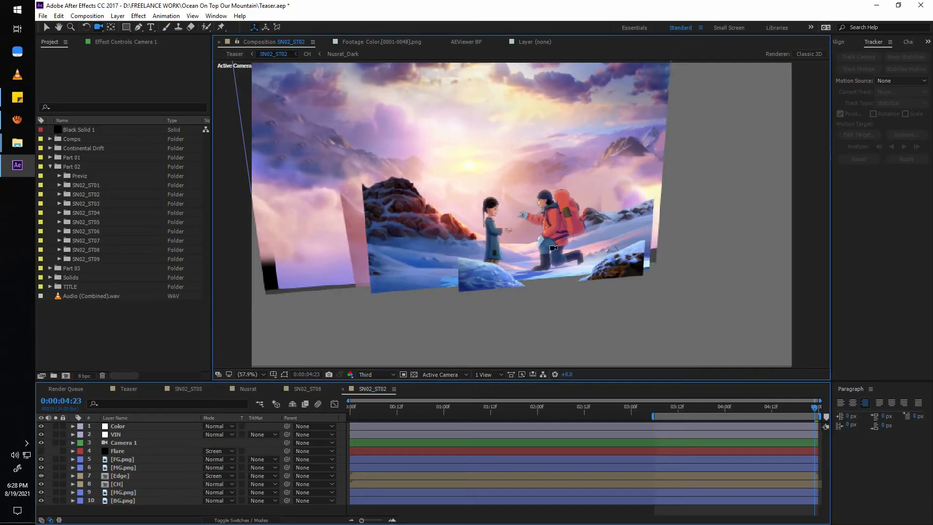
drag(559, 272, 457, 254)
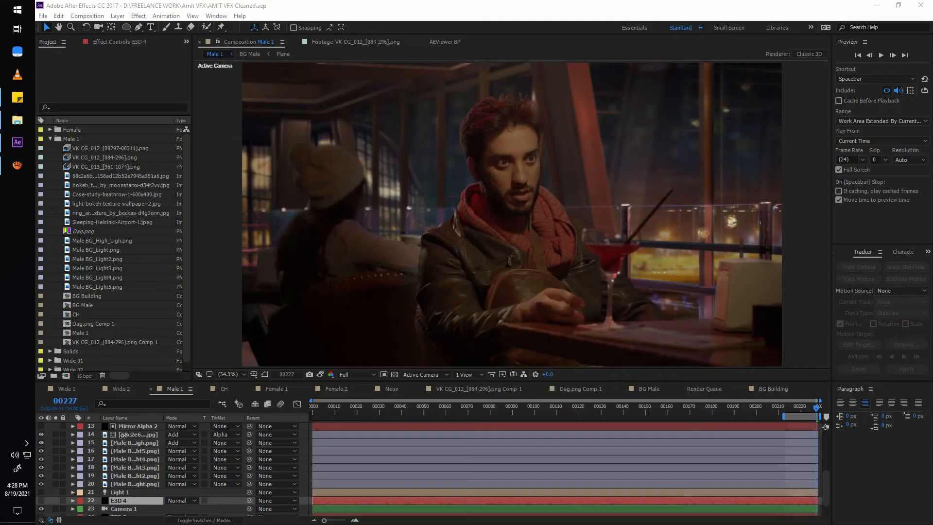
Hide the VIN, Top Light, layer 6 and CH layers in the Male 1 composition to expose the background set.
click(122, 434)
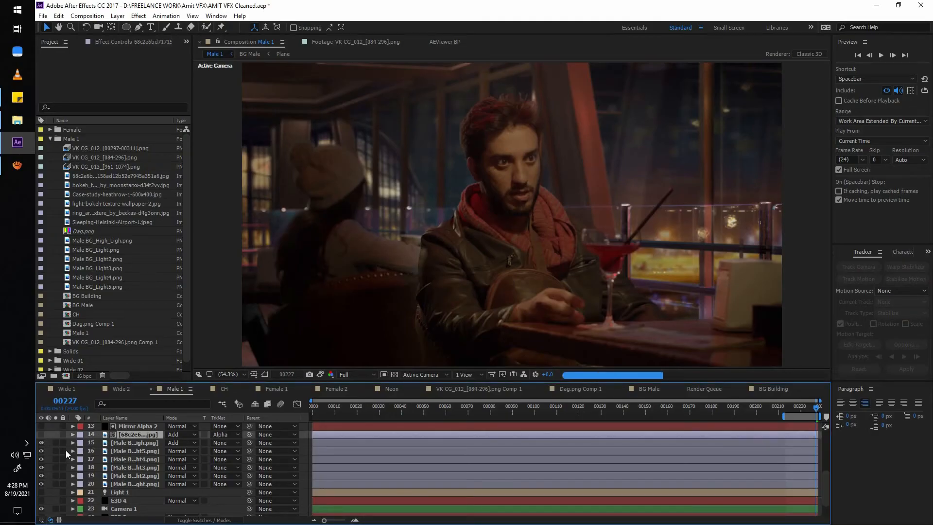
scroll(59, 443, up, 4)
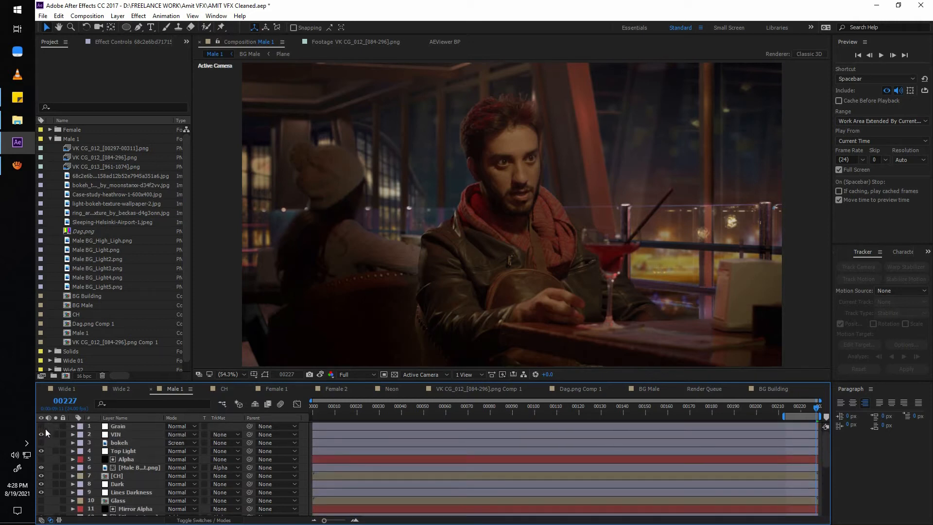
drag(41, 435, 41, 451)
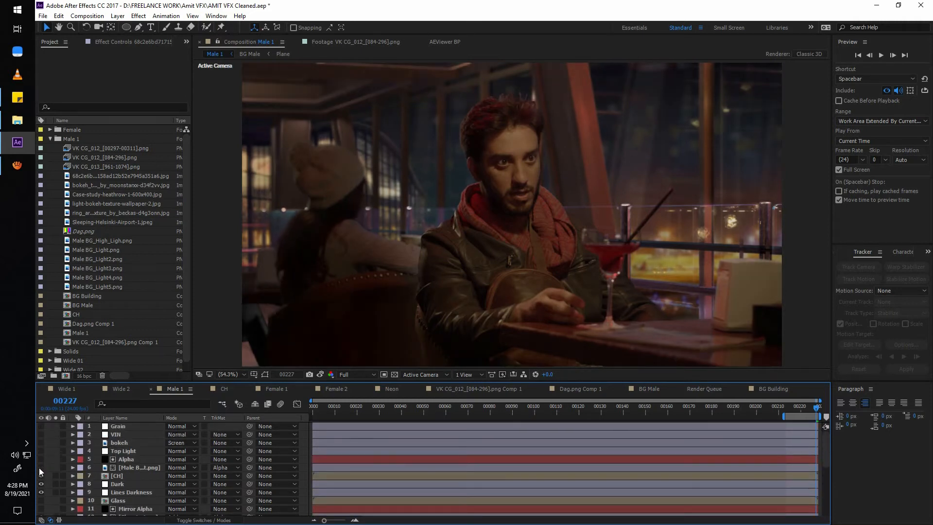
click(42, 476)
scroll(127, 473, down, 2)
click(119, 435)
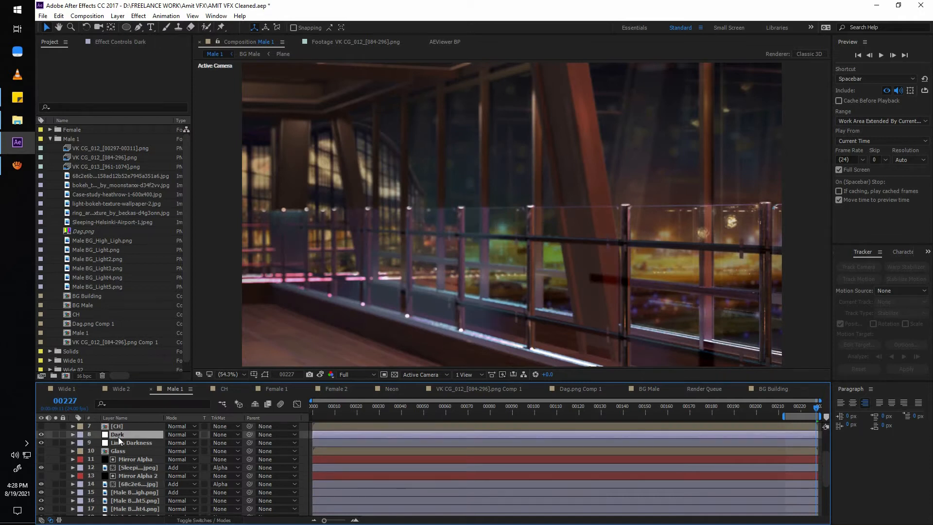
Hide the reflection and light layers 12 and 14 through 19, and solo the Male BG_Light.png layer.
scroll(44, 447, down, 1)
click(41, 442)
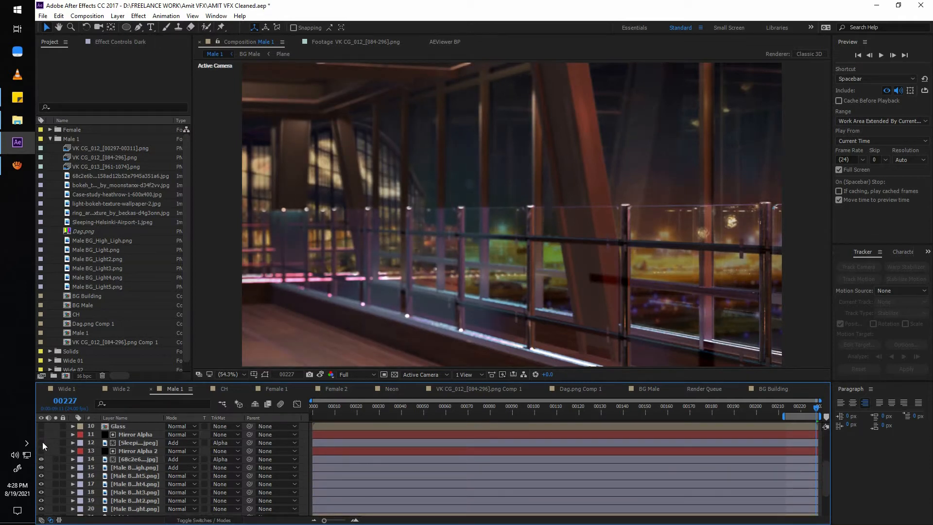
click(41, 459)
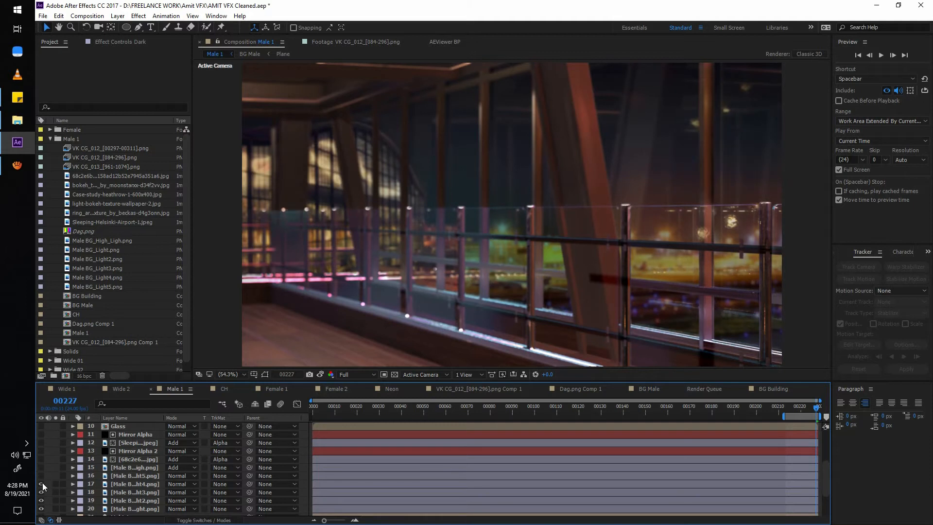
key(ctrl+z)
key(ctrl+z)
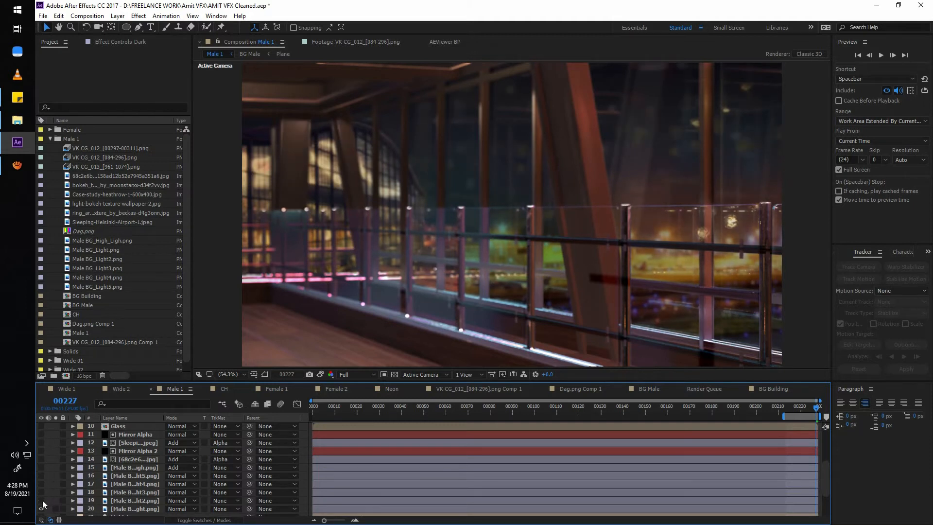
scroll(97, 490, down, 3)
click(137, 461)
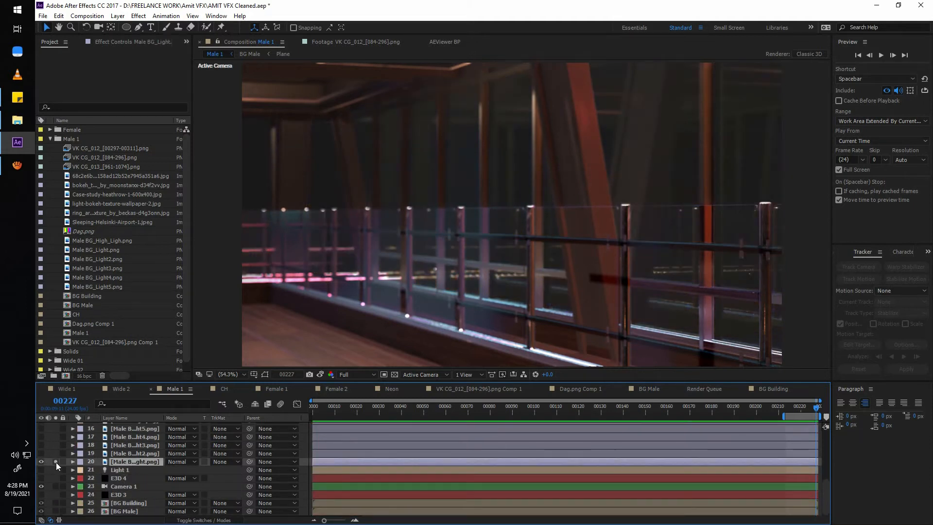
Open the Element Scene Setup of the E3D 4 layer and examine the 3D railing, pillars and floor from several angles.
click(74, 476)
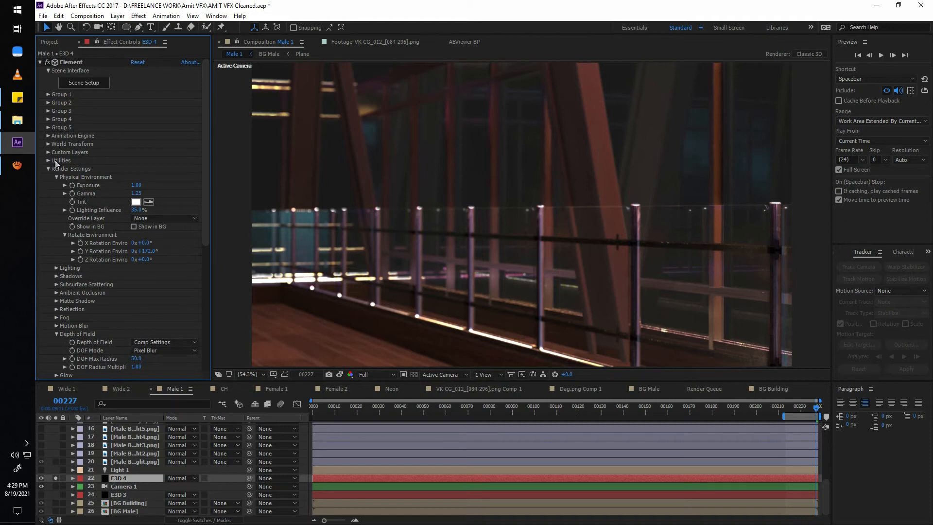
click(91, 83)
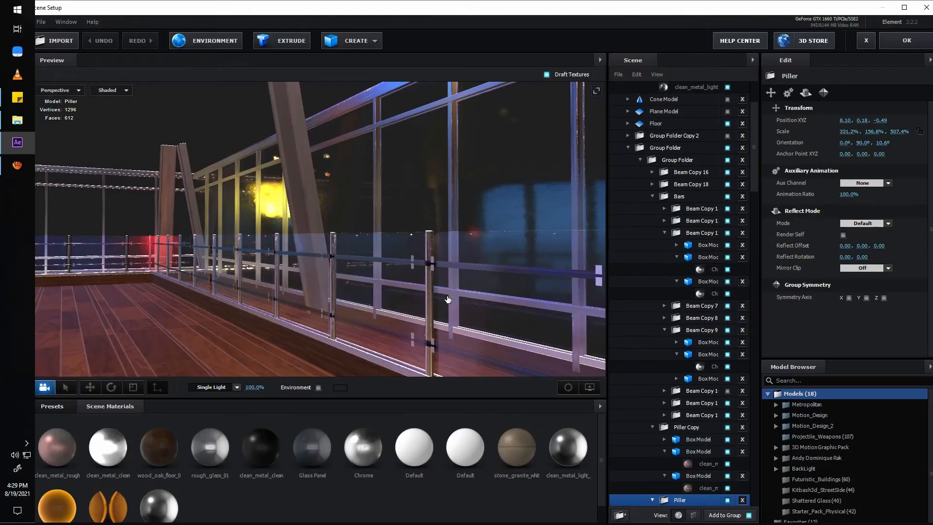
scroll(330, 286, down, 4)
scroll(714, 285, up, 4)
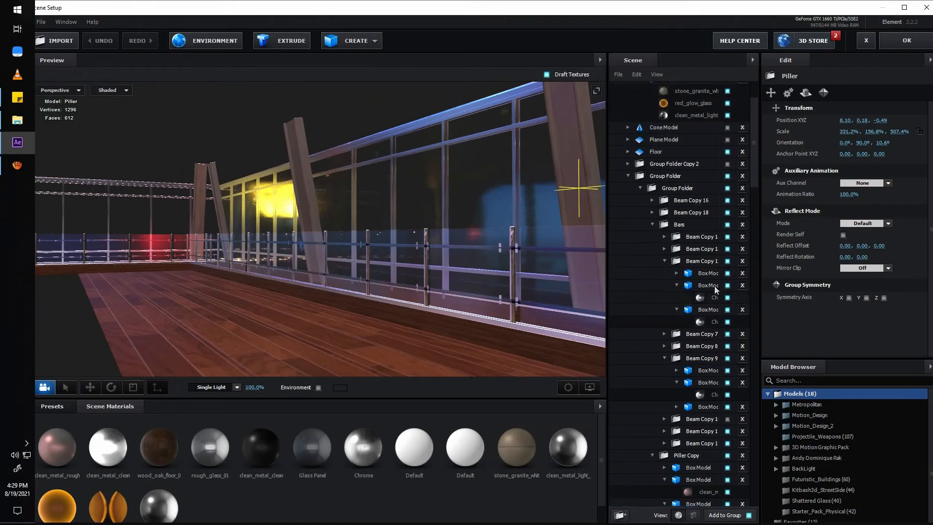
scroll(372, 271, up, 2)
drag(372, 271, 428, 272)
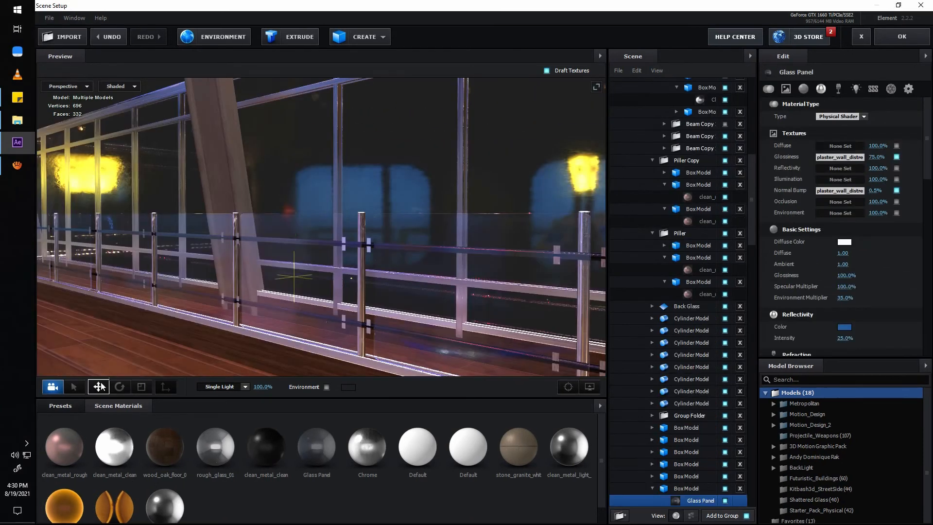
Examine the glass panels, railing posts and wooden floor of the 3D set from several angles.
click(98, 386)
drag(307, 318, 237, 285)
drag(374, 272, 396, 284)
key(r)
drag(352, 252, 422, 265)
drag(408, 287, 451, 305)
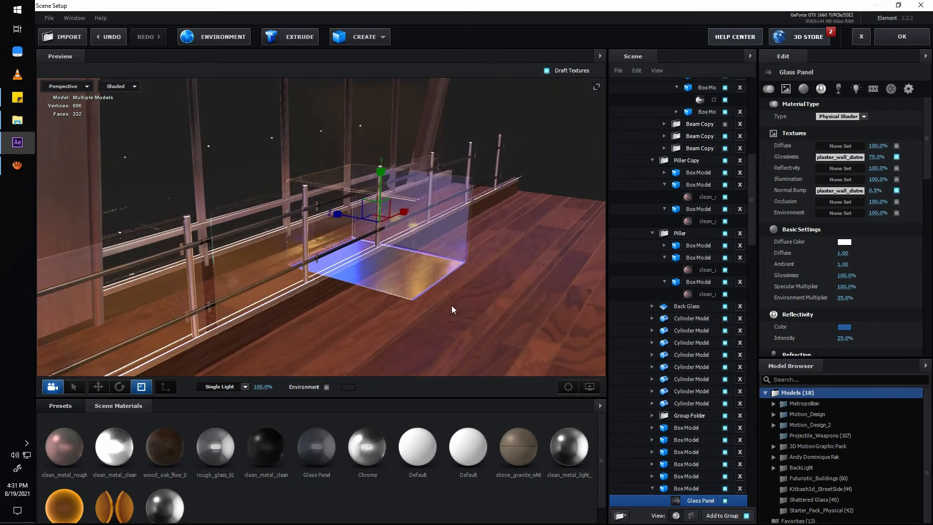
key(ctrl+z)
drag(395, 293, 379, 309)
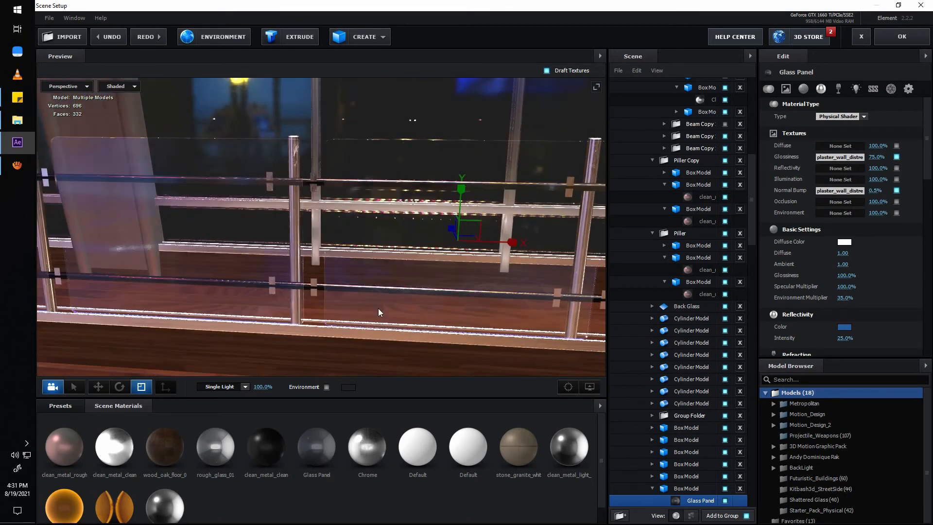
Select individual models in the 3D set, including the glass panel box and the Piller group, and examine the whole railing.
scroll(307, 323, down, 2)
click(74, 387)
click(420, 275)
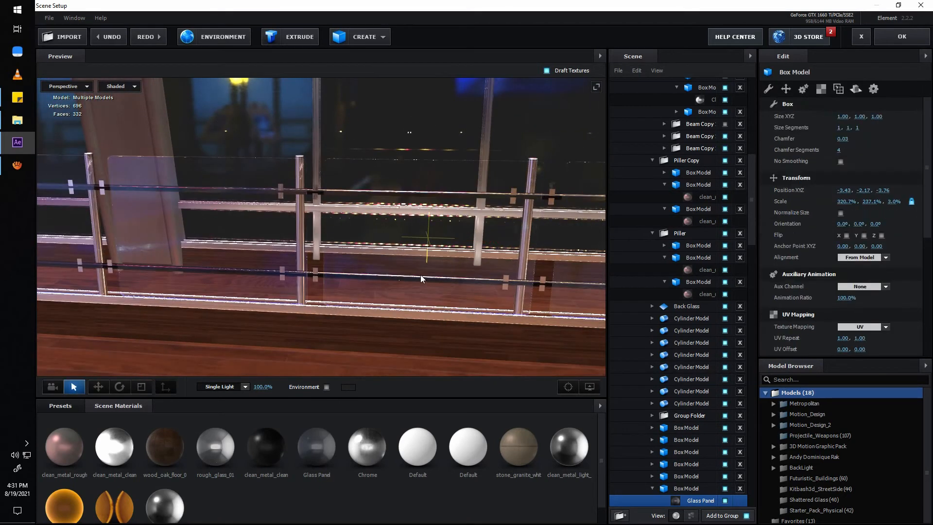
scroll(408, 257, down, 3)
scroll(394, 306, down, 3)
click(390, 290)
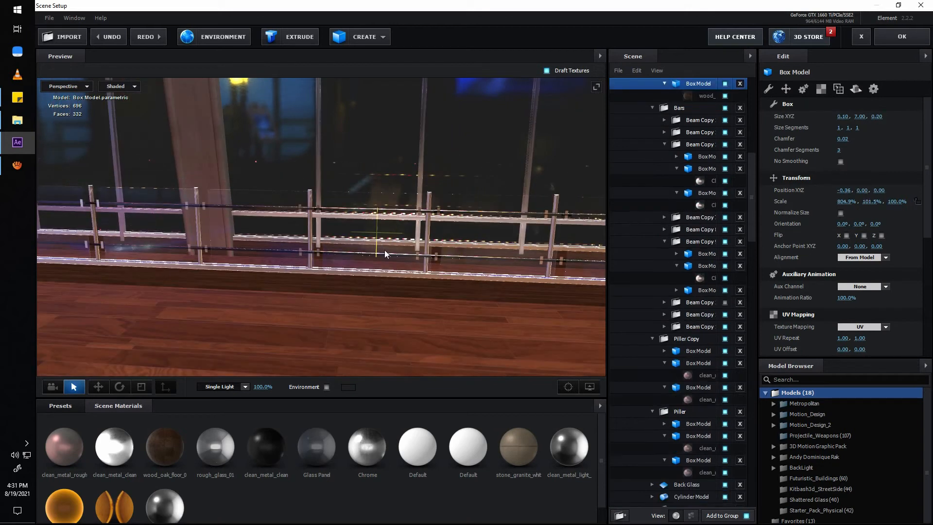
key(ctrl+z)
scroll(307, 296, down, 3)
alt+drag(353, 301, 381, 256)
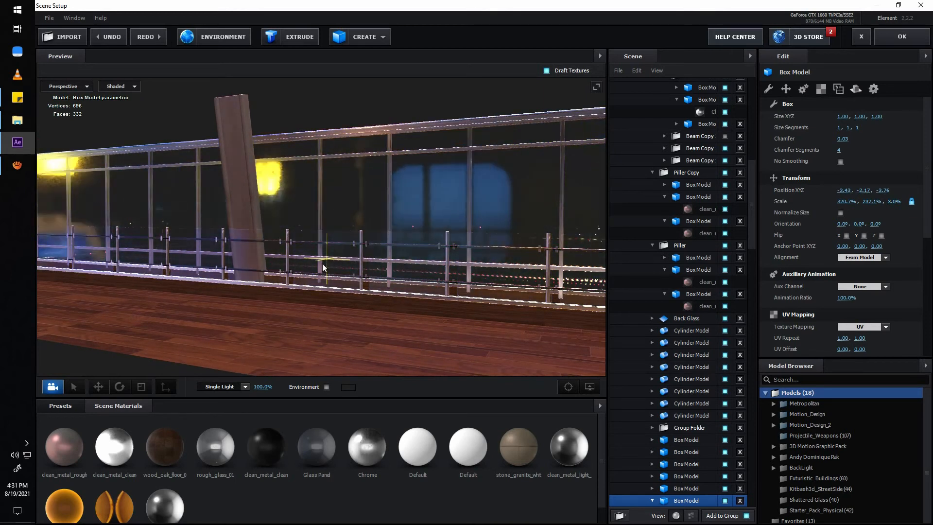
click(368, 248)
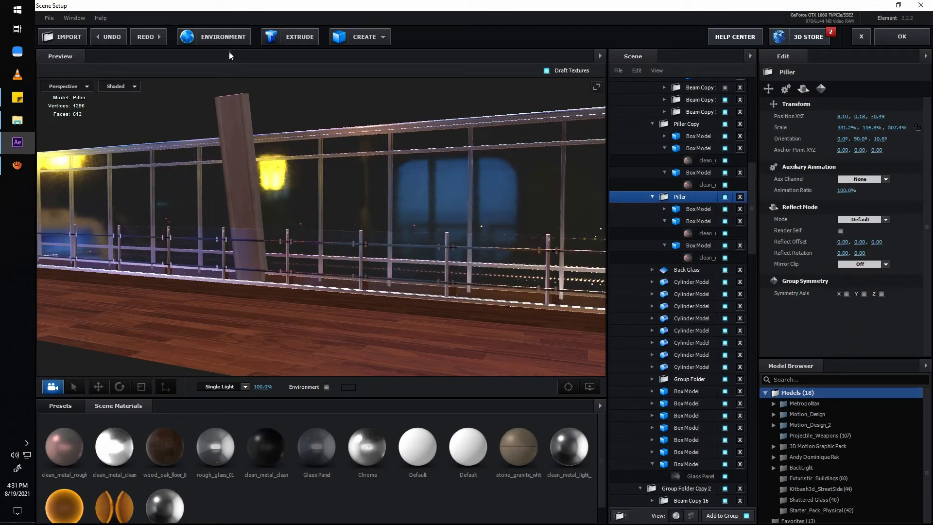
Inspect the scene's environment texture, royal_esplanade_2_4k.hdr, and close its settings unchanged.
click(223, 39)
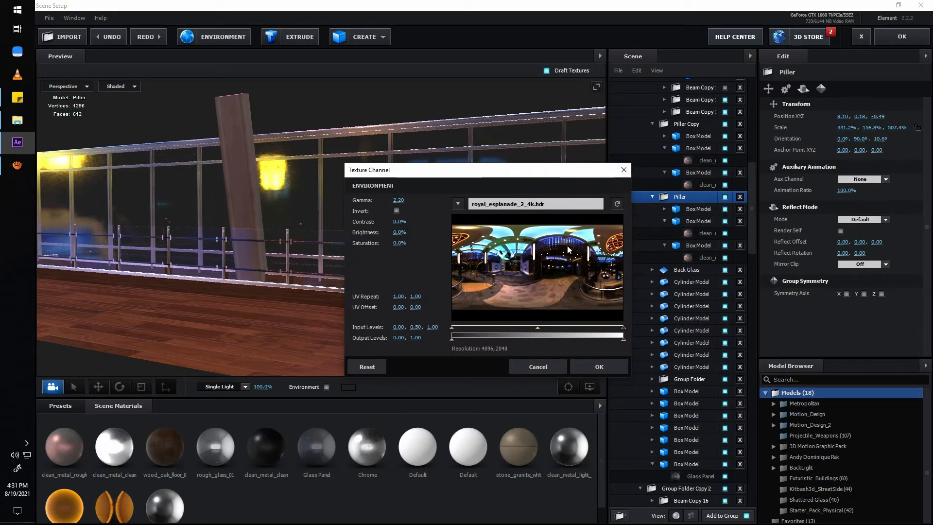
click(553, 205)
click(921, 5)
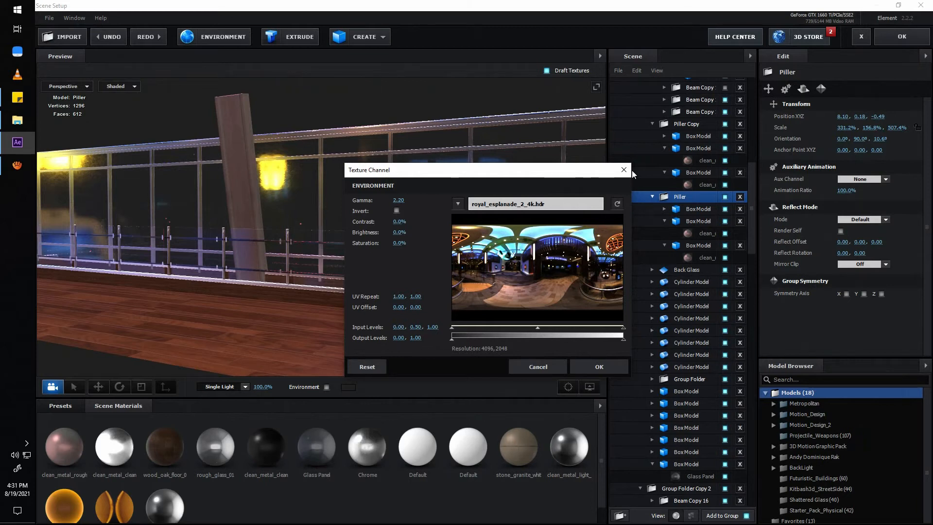
click(624, 170)
Take a closer look at the railing and exit the Element Scene Setup without saving.
drag(384, 299, 313, 267)
click(861, 37)
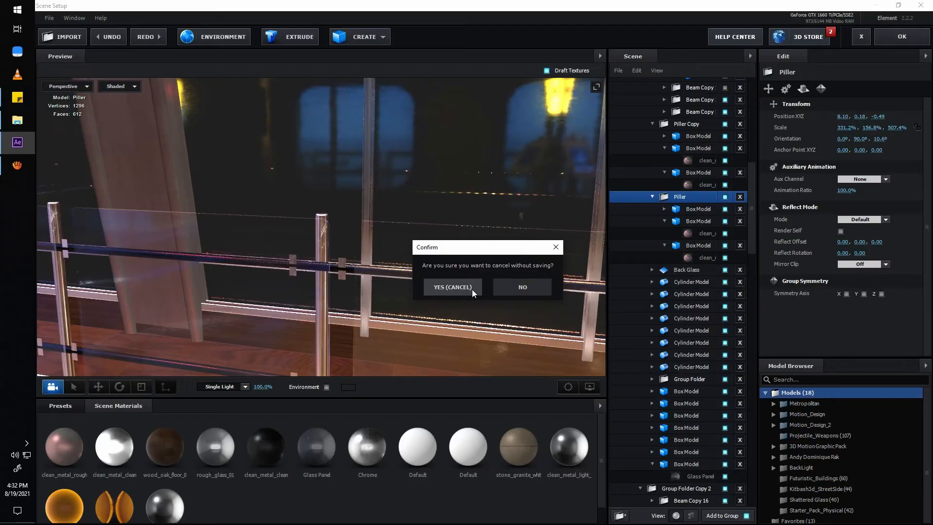
click(471, 290)
Open the Wide 1 composition and view the FG Chair.png layer in isolation before restoring the full shot.
click(71, 391)
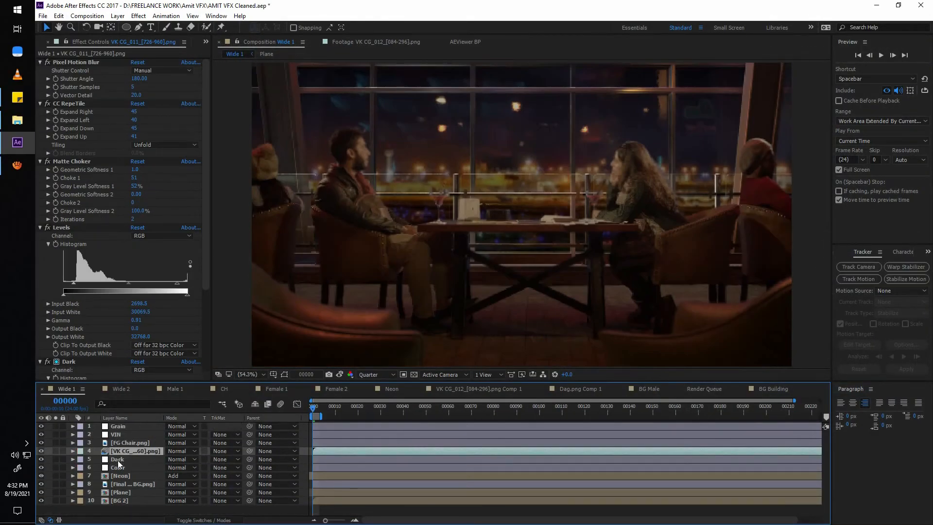
key(ctrl+Up)
click(56, 443)
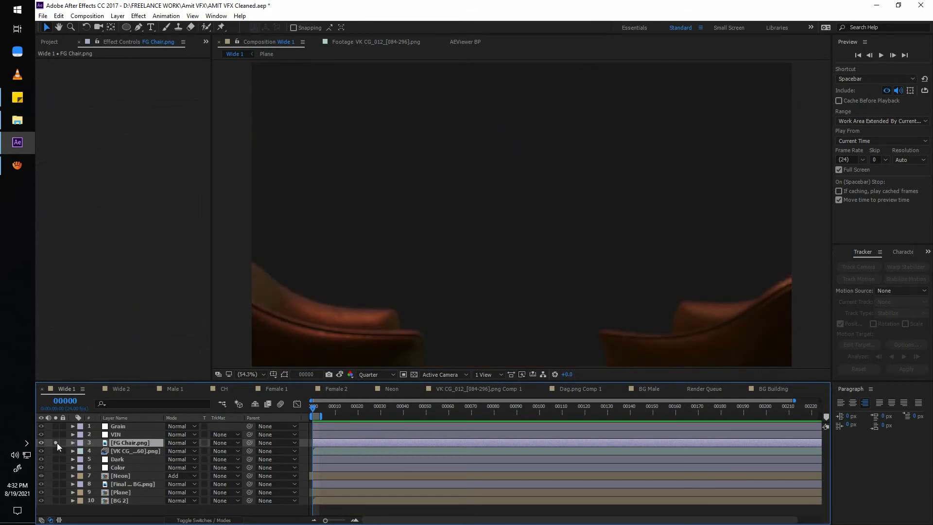
click(56, 442)
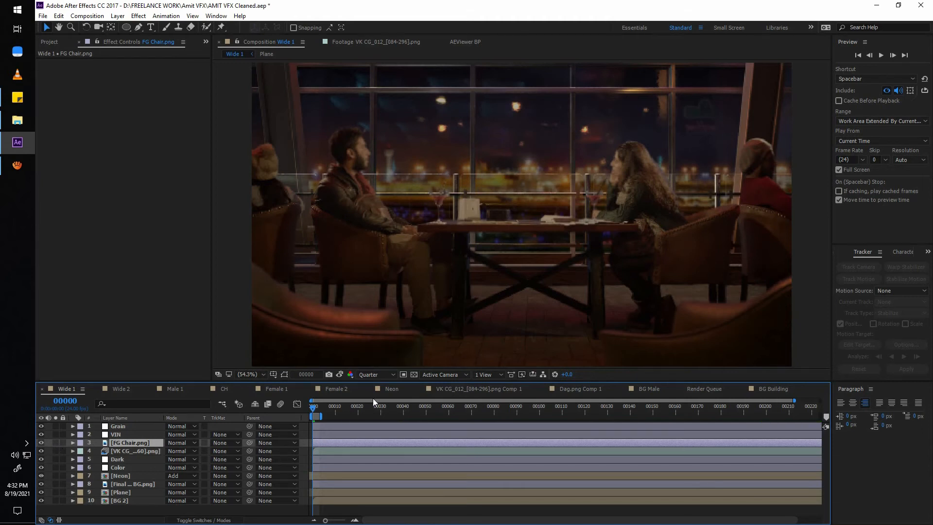
click(373, 375)
click(377, 400)
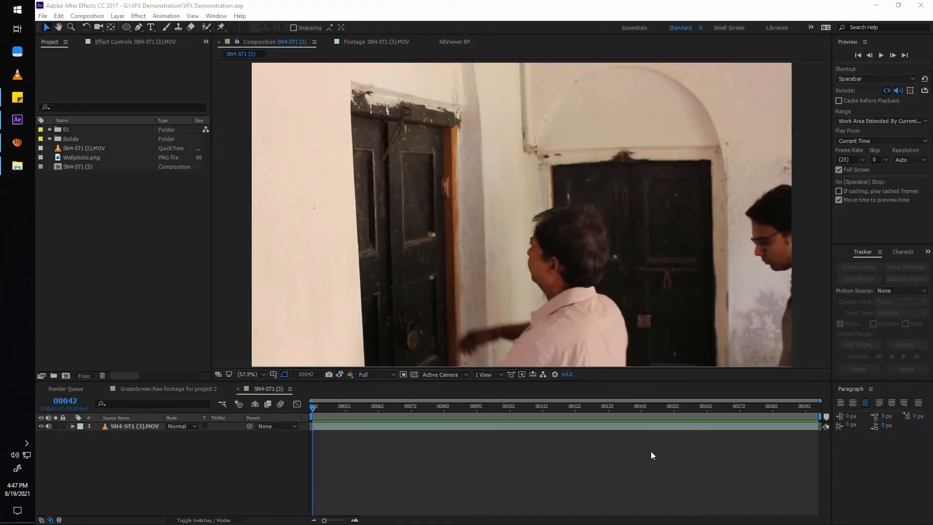
Play the SN4-ST1 (3) composition to review the camera movement, then return to frame 42.
click(643, 454)
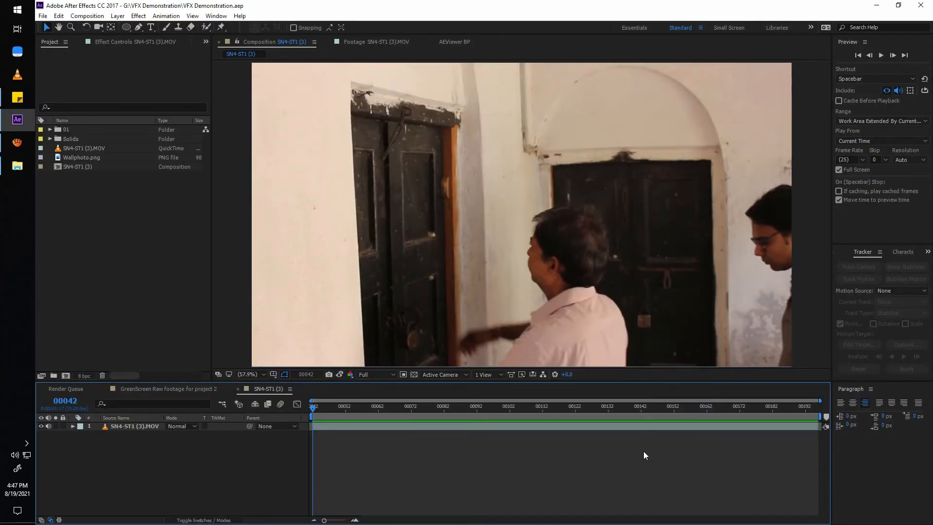
key(space)
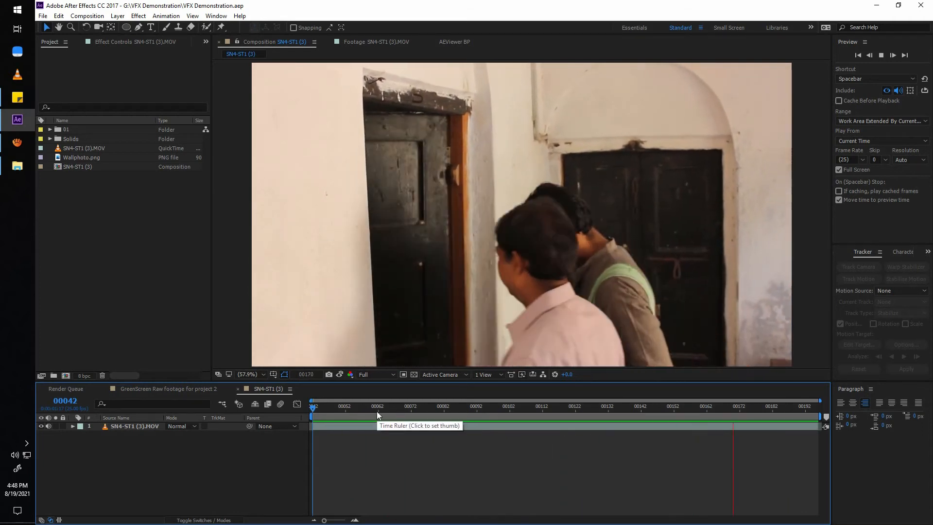
key(space)
drag(311, 423, 310, 447)
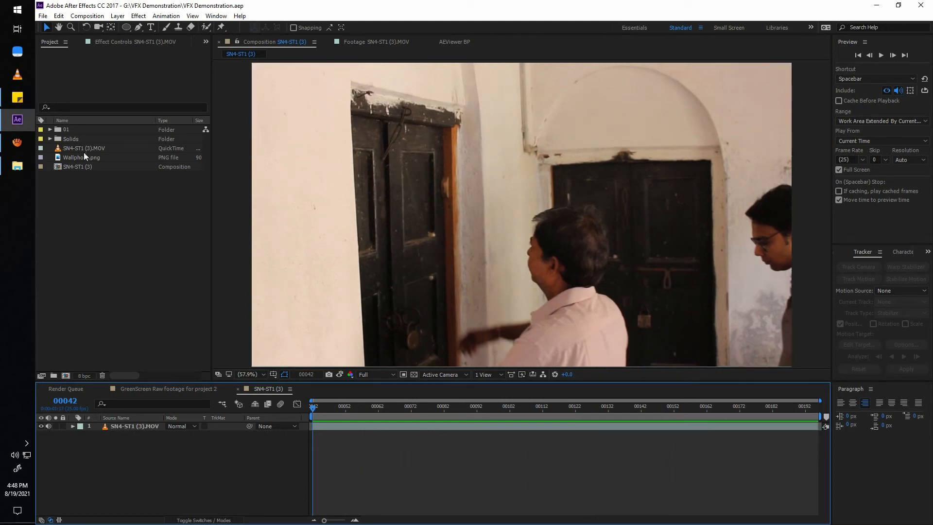
Add Wallphoto.png above the footage, scale it to 30% and place it on the wall arch above the far door.
drag(95, 156, 163, 434)
key(s)
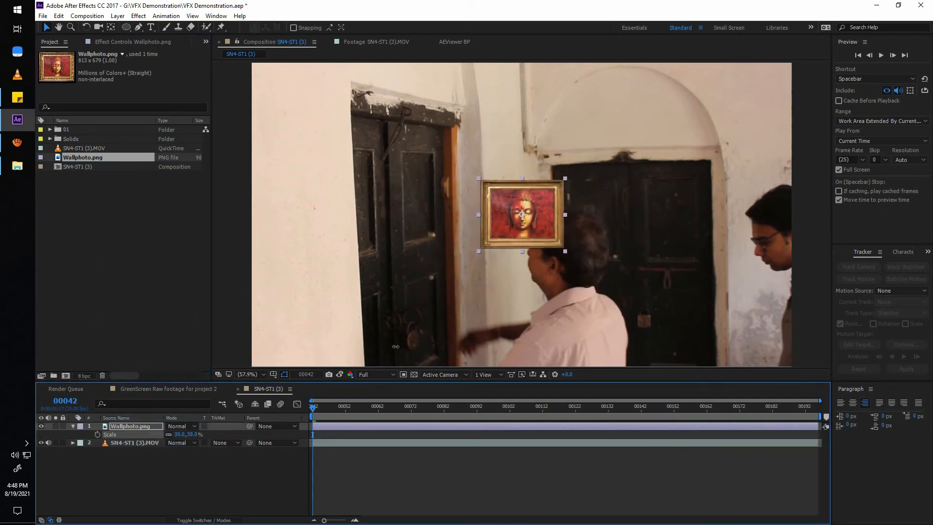
drag(524, 218, 633, 111)
click(193, 434)
text(30)
key(Return)
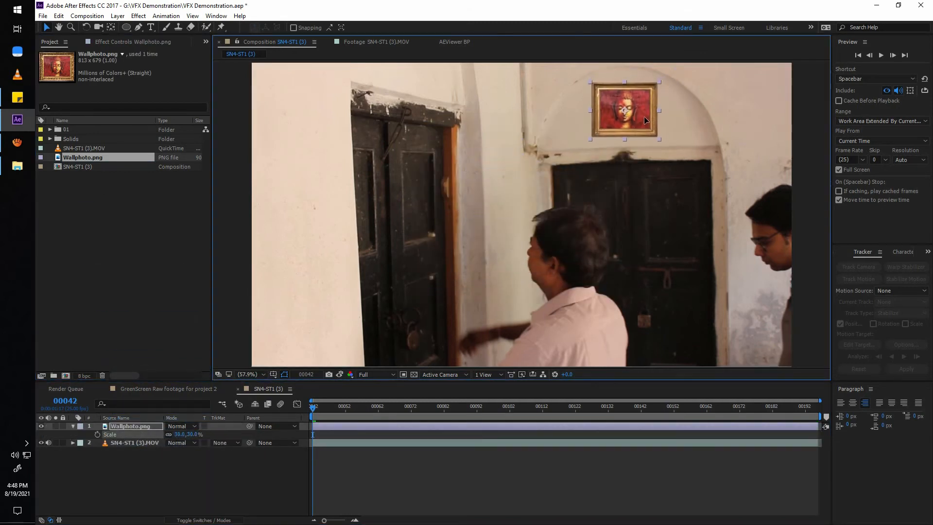
Play back the composition to compare the wall photo with the moving footage.
click(523, 468)
key(space)
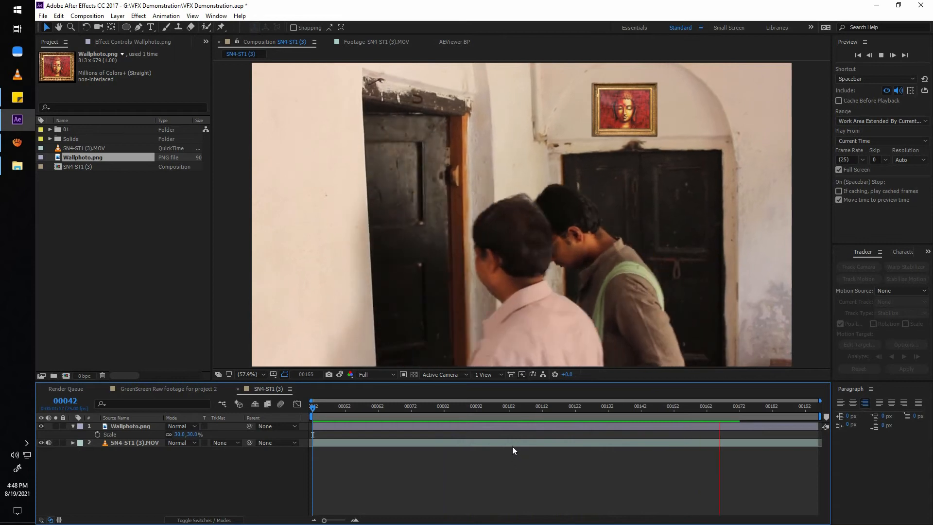
key(space)
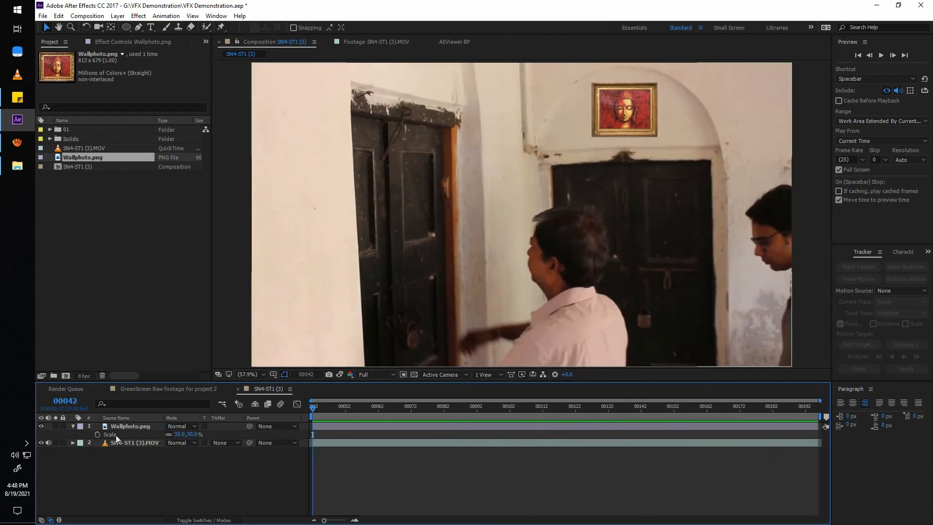
Hide the Wallphoto.png layer, select the SN4-ST1 (3).MOV layer and close the Preview panel.
click(41, 426)
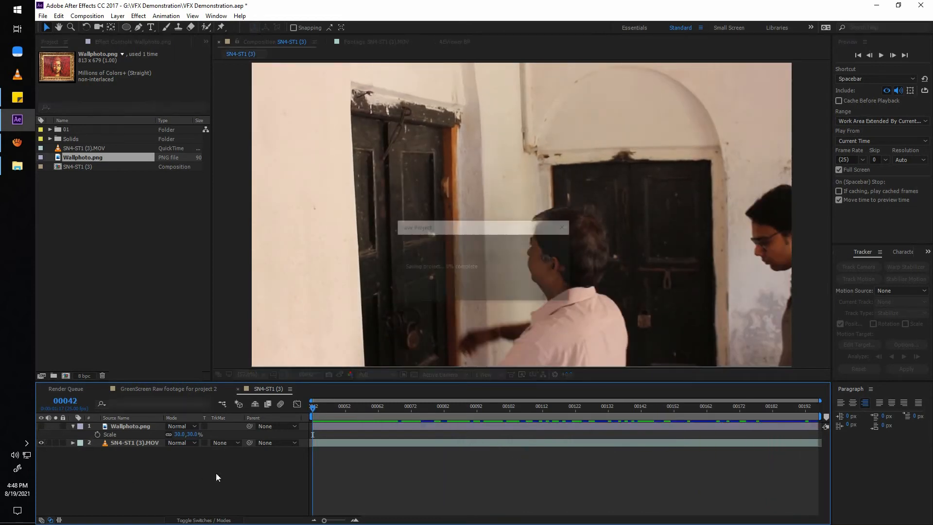
click(335, 443)
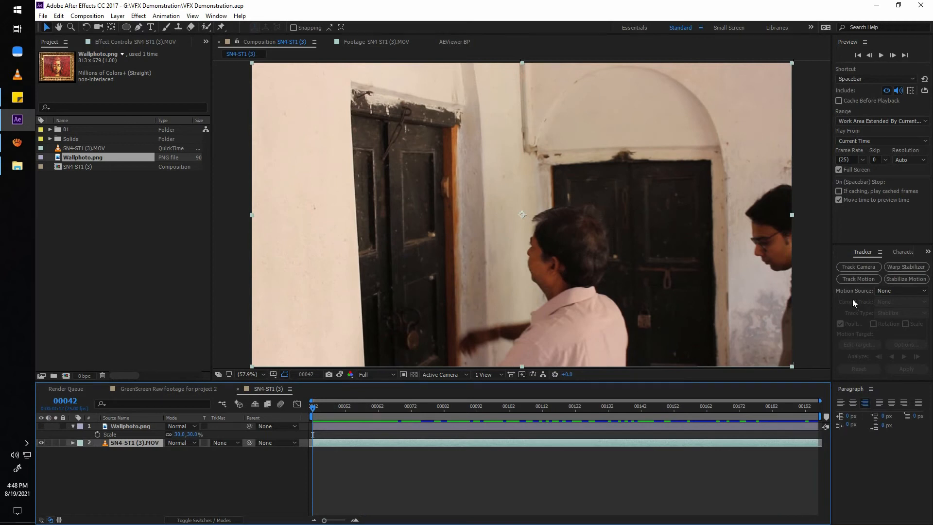
click(864, 41)
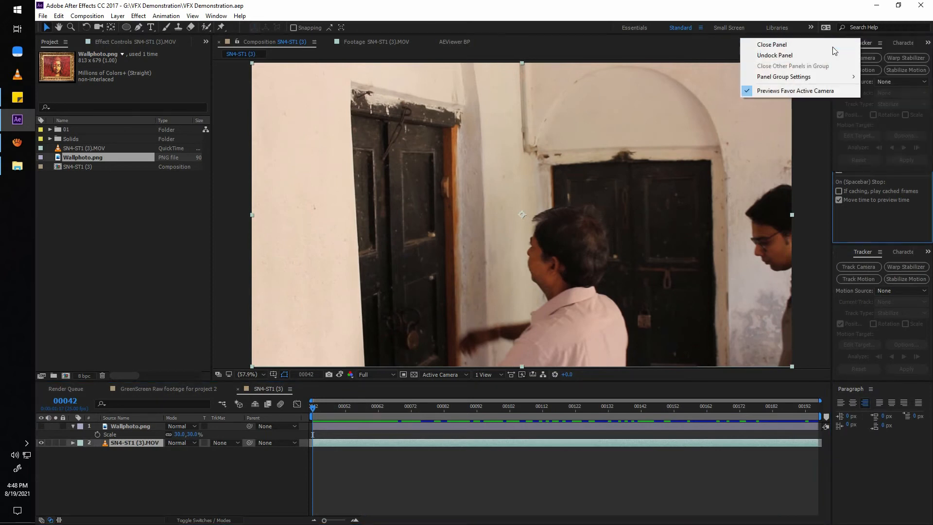
click(832, 46)
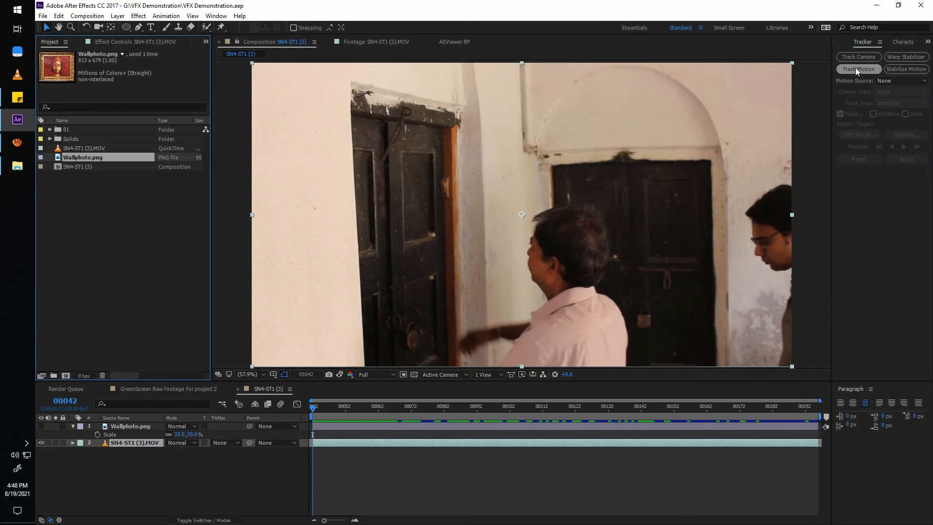
Start motion tracking on SN4-ST1 (3).MOV and place Track Point 1 on the far door's upper-right corner with enlarged regions.
click(858, 69)
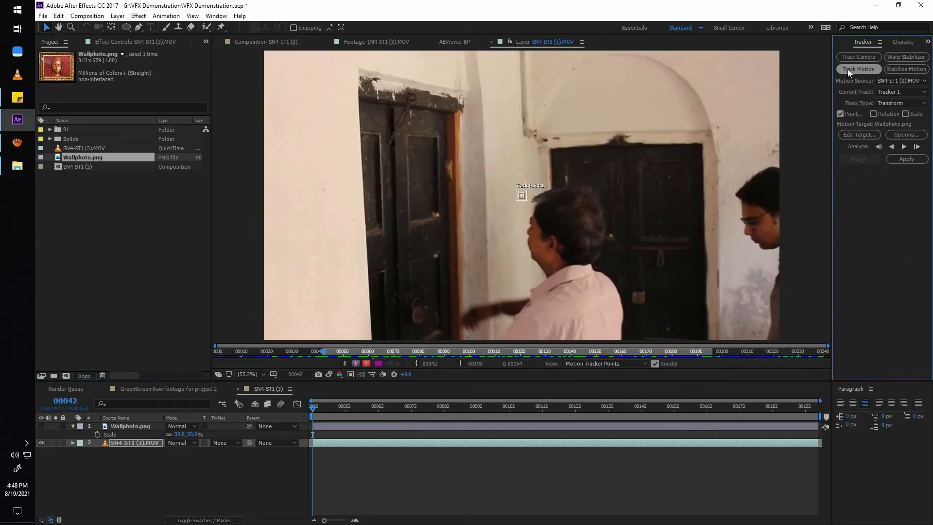
scroll(621, 145, up, 2)
drag(566, 182, 505, 225)
drag(613, 198, 643, 158)
scroll(660, 183, up, 1)
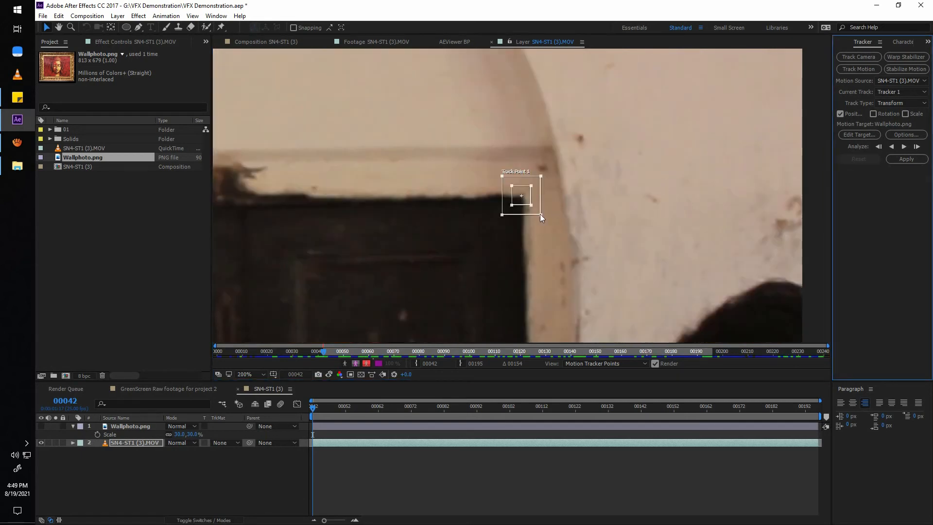
mouse_move(541, 214)
mouse_down()
mouse_move(549, 223)
mouse_move(532, 208)
mouse_up()
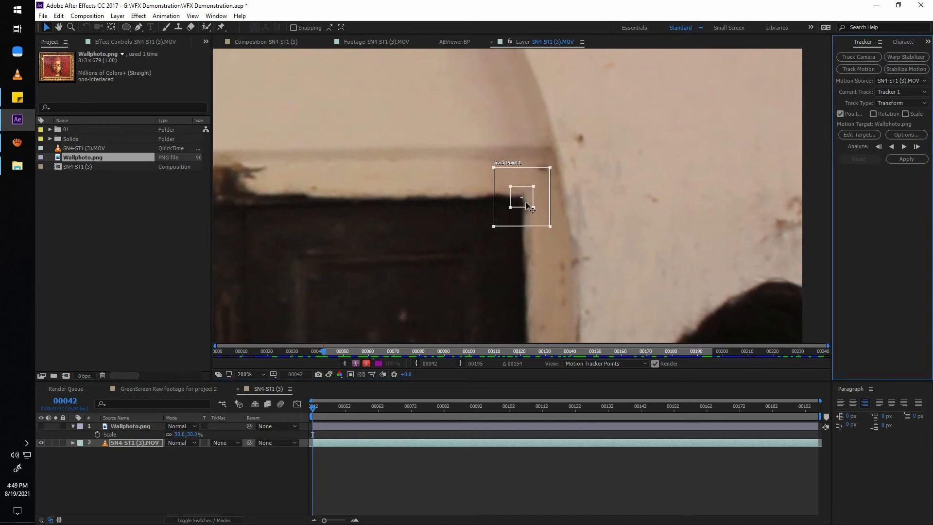
Enable Rotation tracking and place Track Point 2 on the far door's upper-left corner with enlarged regions.
scroll(529, 206, down, 1)
drag(444, 199, 567, 198)
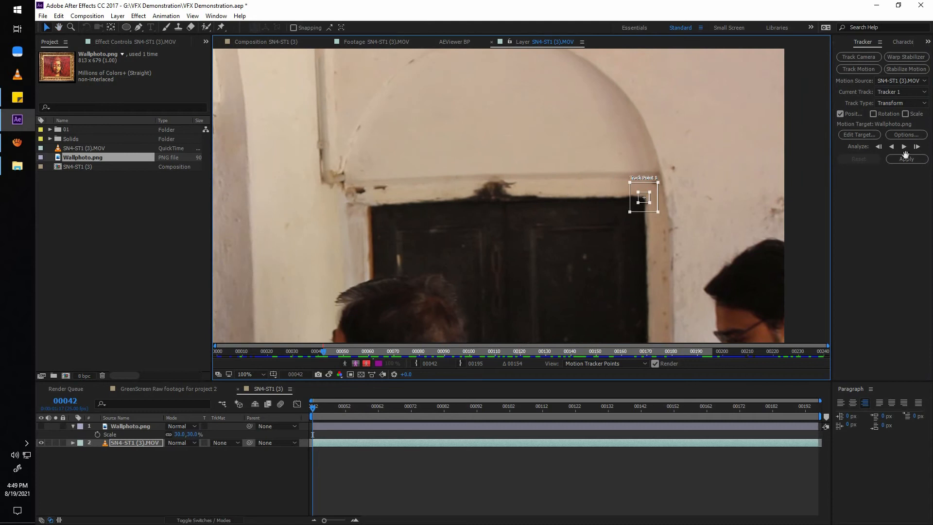
click(873, 114)
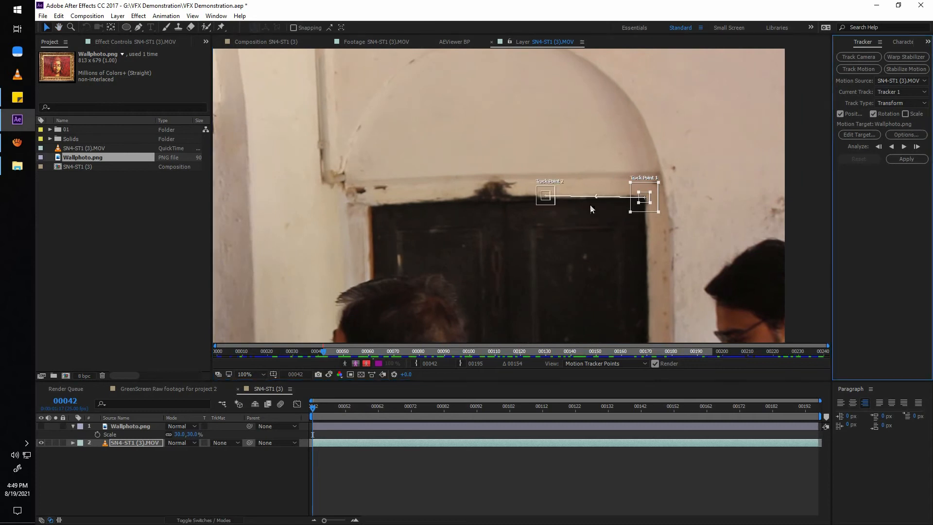
scroll(545, 218, up, 1)
drag(436, 202, 680, 215)
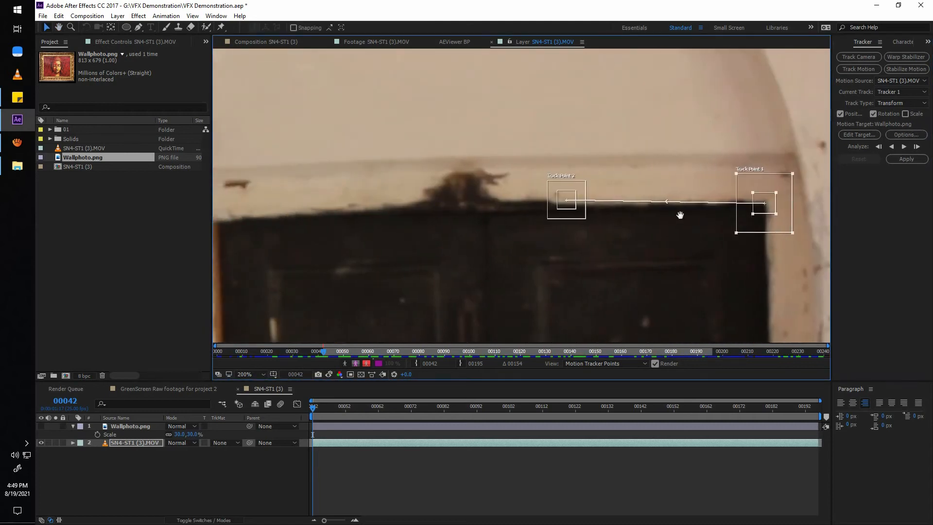
drag(570, 213, 314, 245)
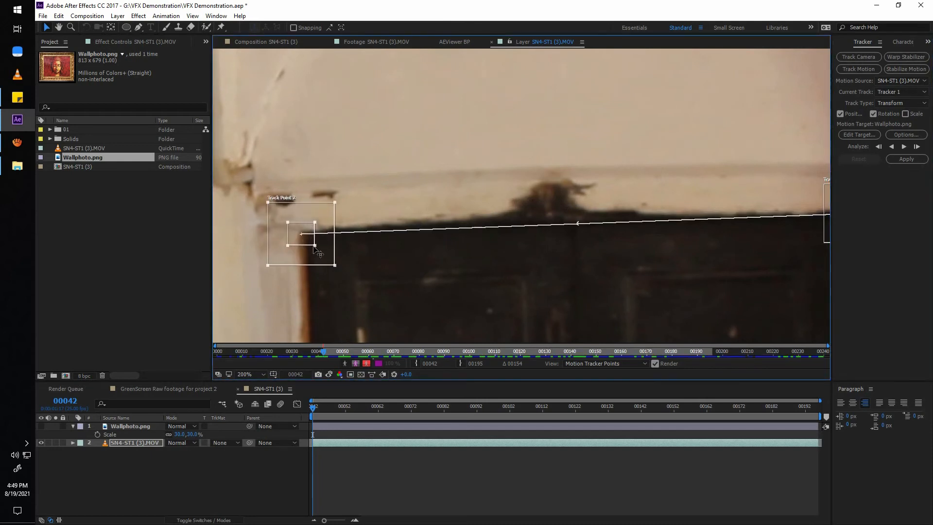
Analyze the motion track forward through the clip and return to frame 42.
scroll(424, 246, down, 4)
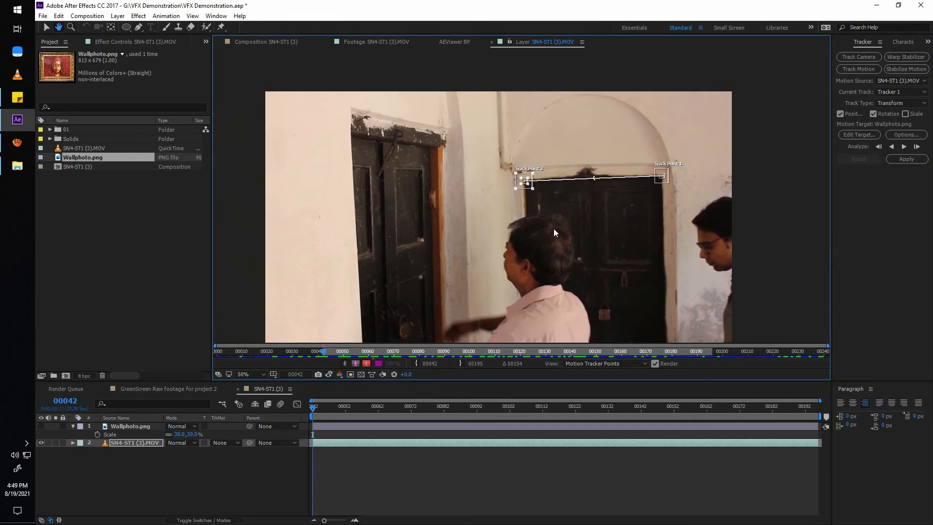
click(905, 147)
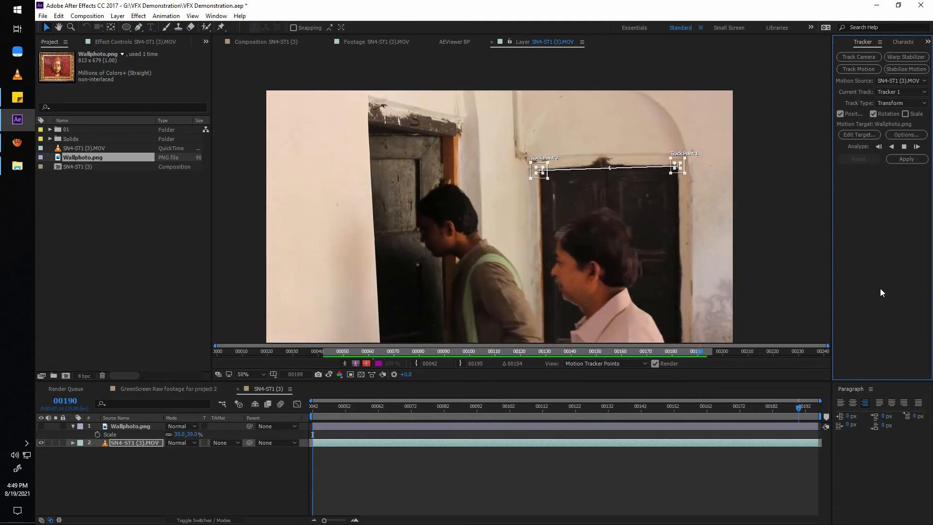
drag(812, 408, 269, 454)
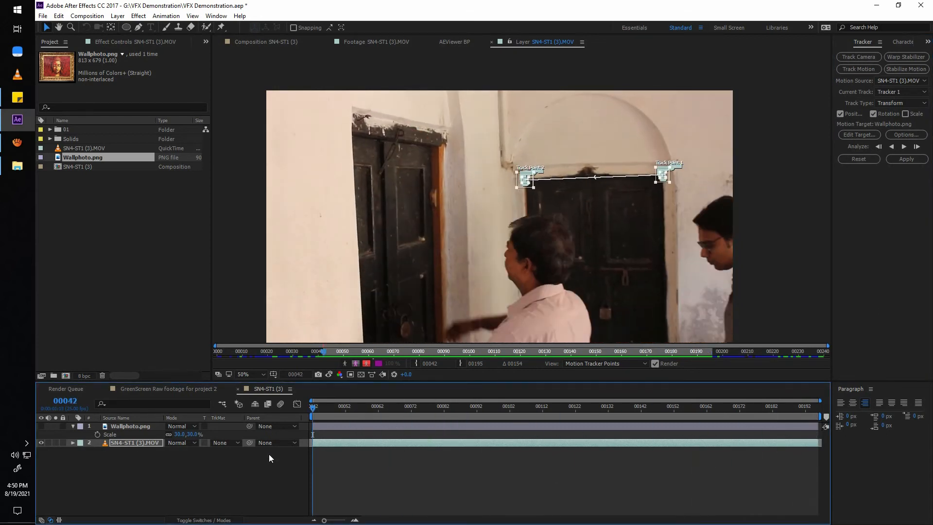
Create a null object, set it as the motion target, apply the tracking data to it and preview the result.
right_click(221, 472)
mouse_move(243, 378)
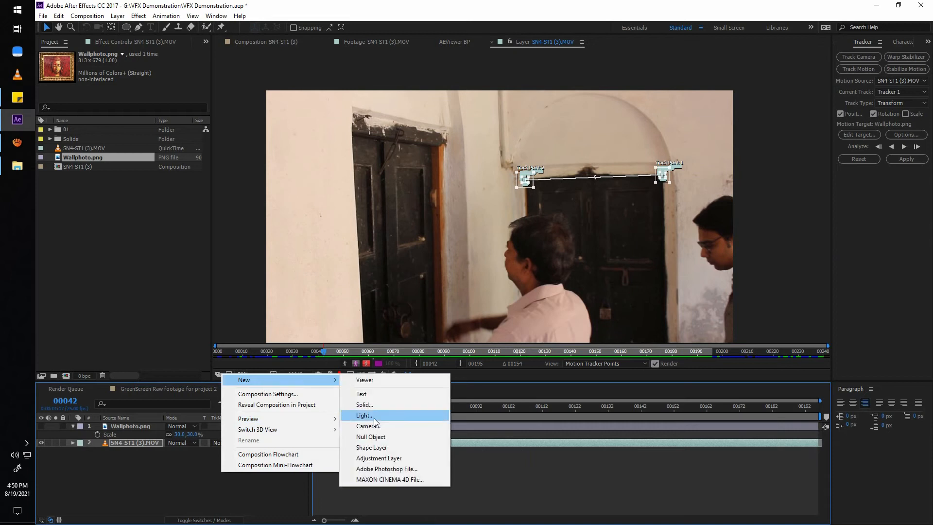
click(375, 436)
click(858, 135)
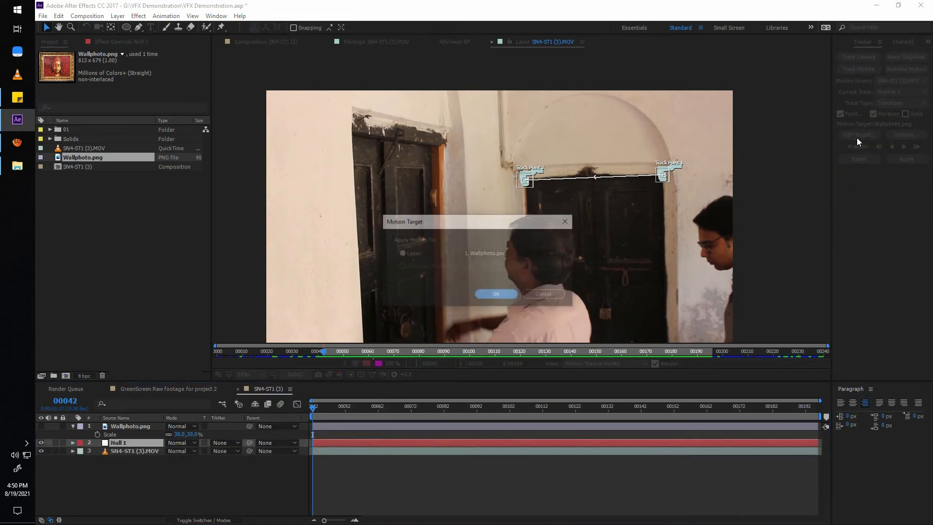
click(529, 254)
click(497, 295)
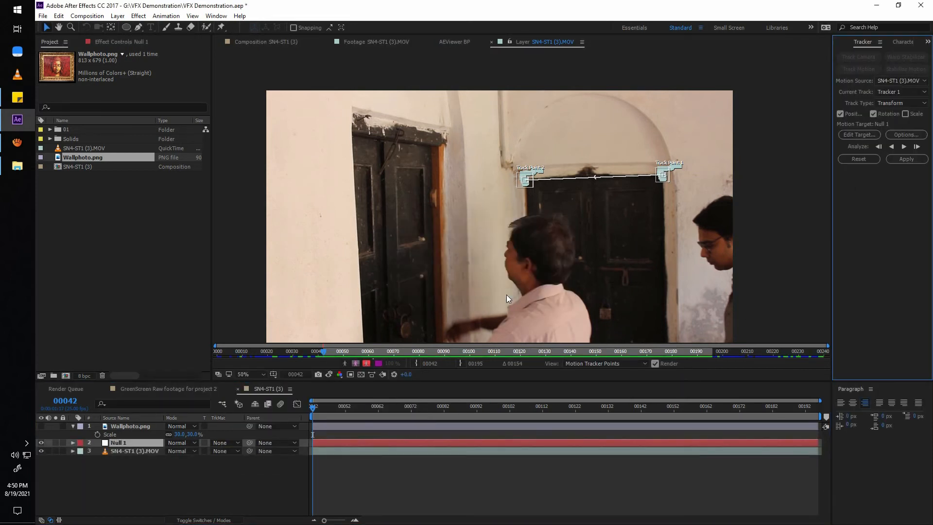
click(906, 159)
click(475, 278)
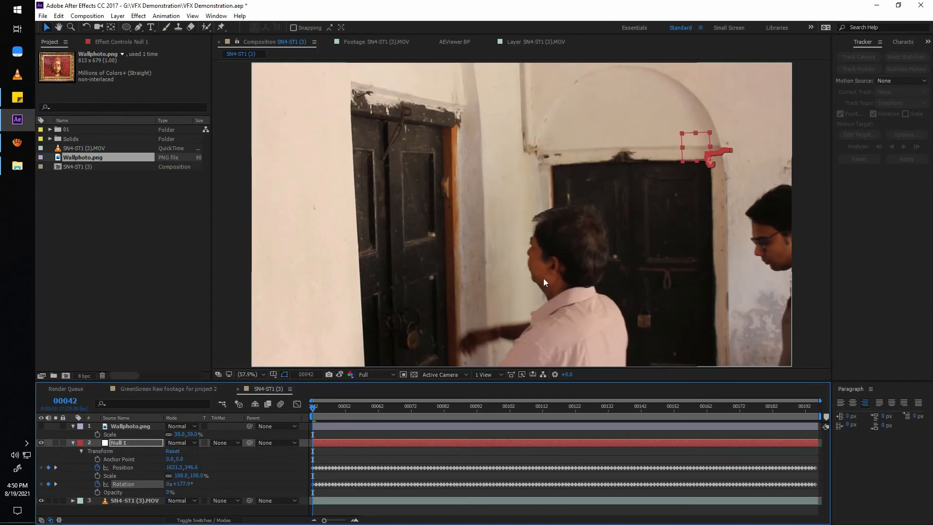
key(space)
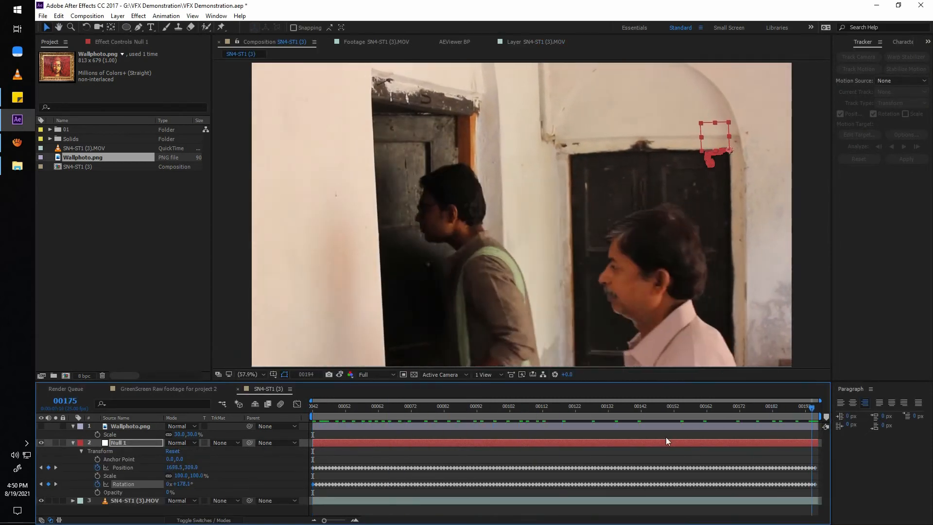
key(space)
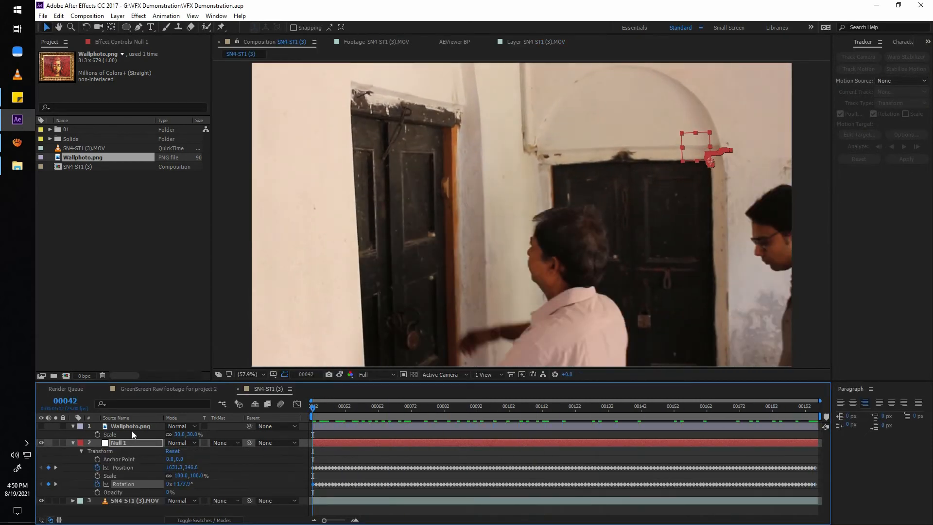
Show the Wallphoto.png layer, parent it to Null 1, hide the null and preview the composition.
click(40, 425)
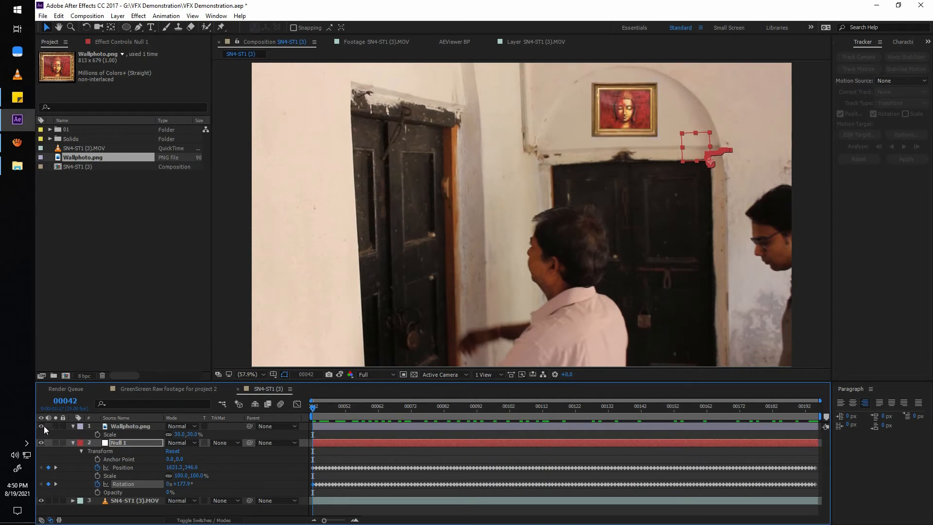
click(151, 428)
drag(249, 426, 138, 444)
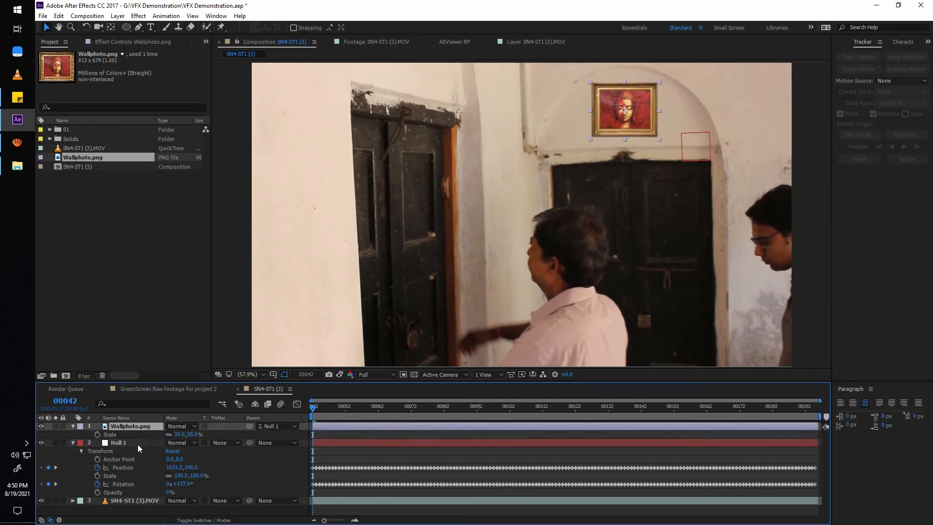
click(41, 442)
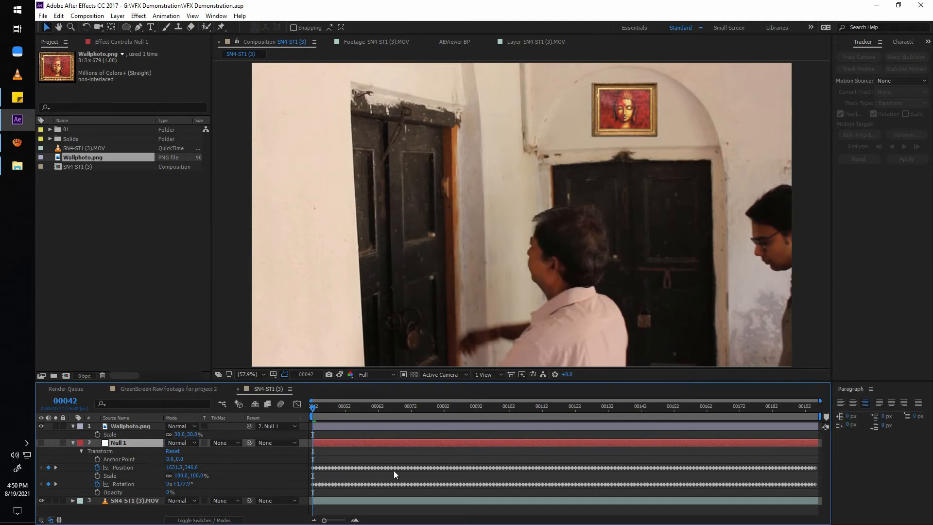
key(space)
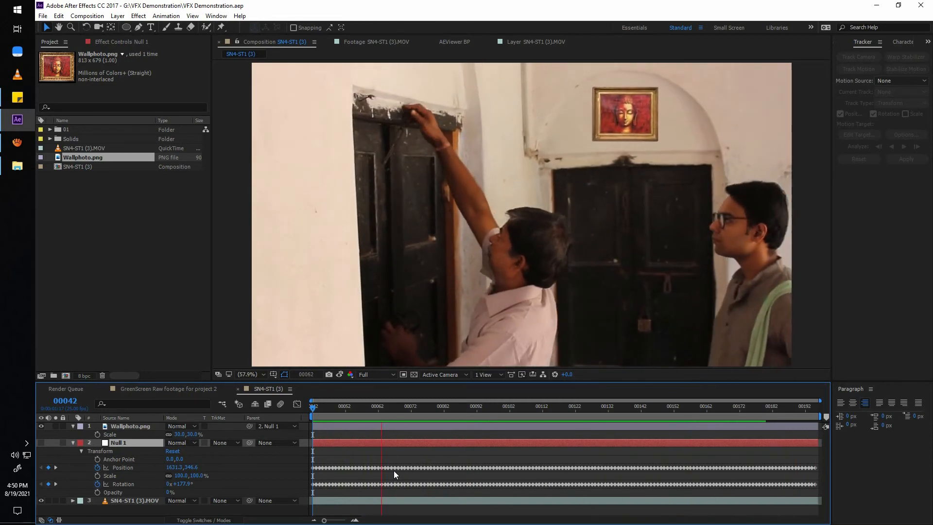
key(space)
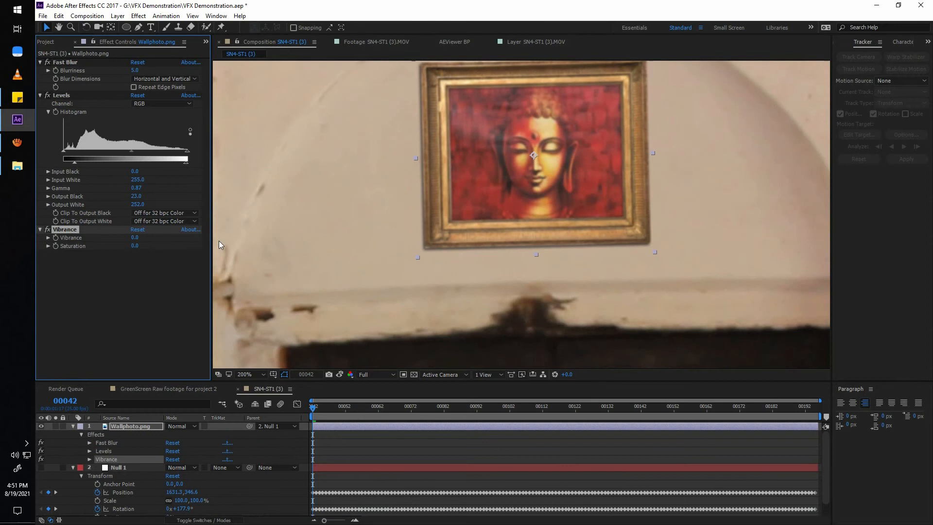
Add a Multiply drop shadow at 38% opacity to Wallphoto.png and set its Levels Input White to 222.
scroll(535, 270, down, 2)
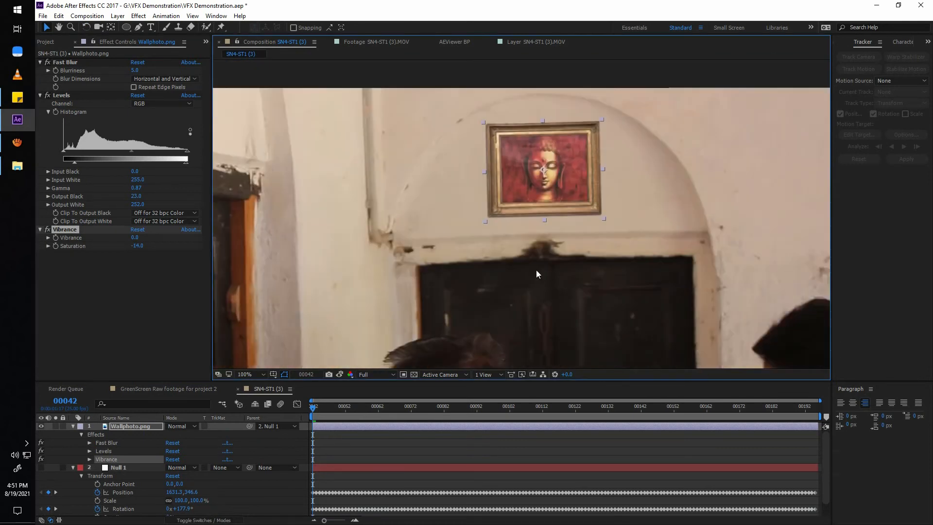
click(117, 16)
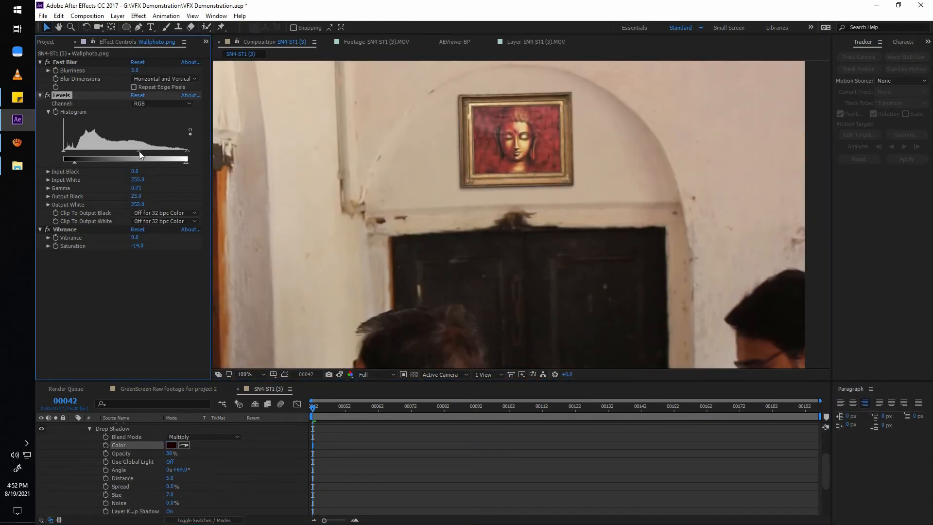
drag(187, 151, 173, 154)
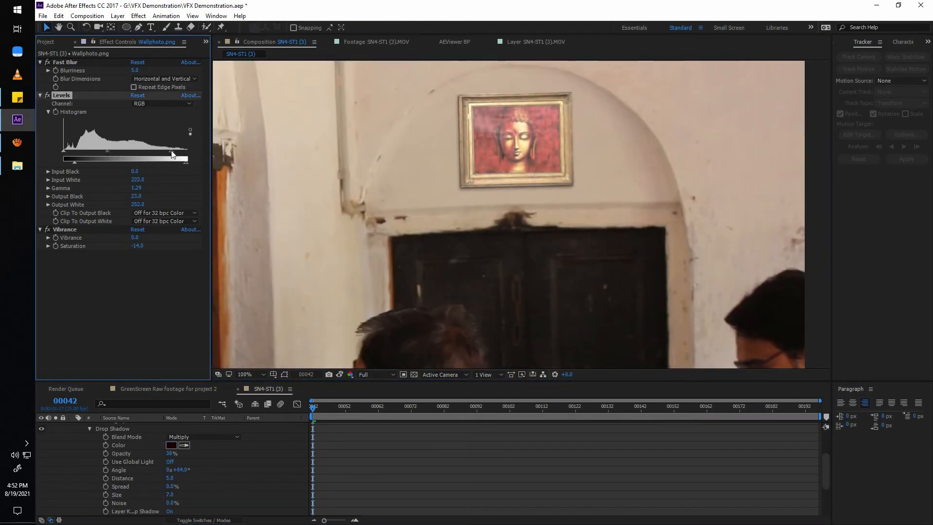
click(263, 374)
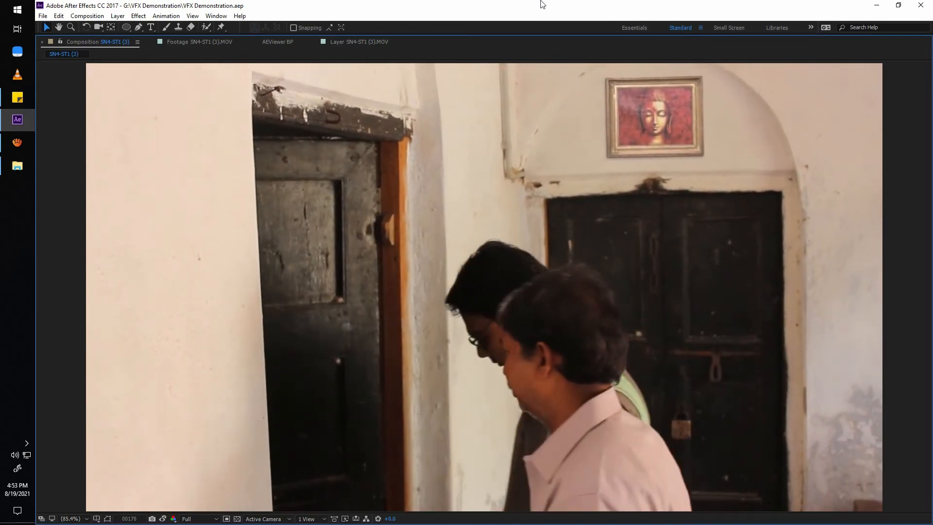
Stop the enlarged preview, restore the normal workspace and collapse the Wallphoto.png and Null 1 layers.
key(space)
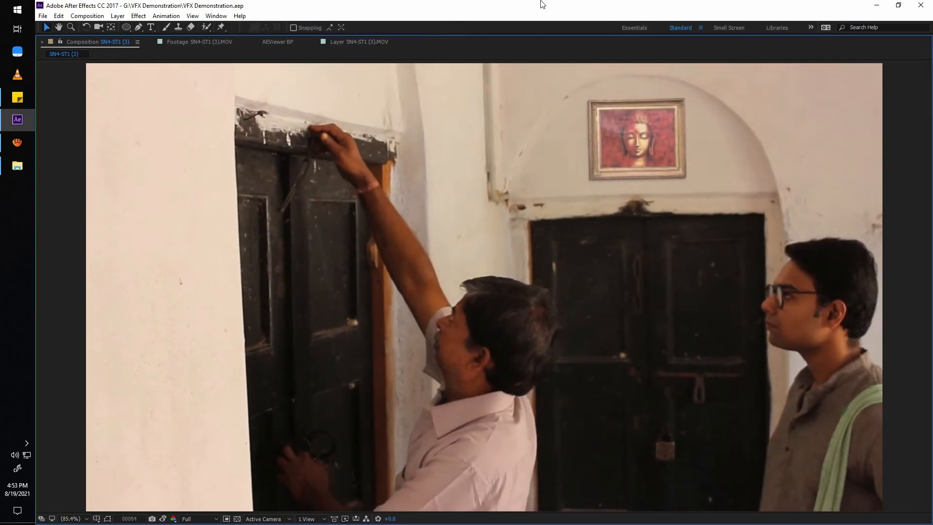
key(grave)
scroll(95, 467, up, 5)
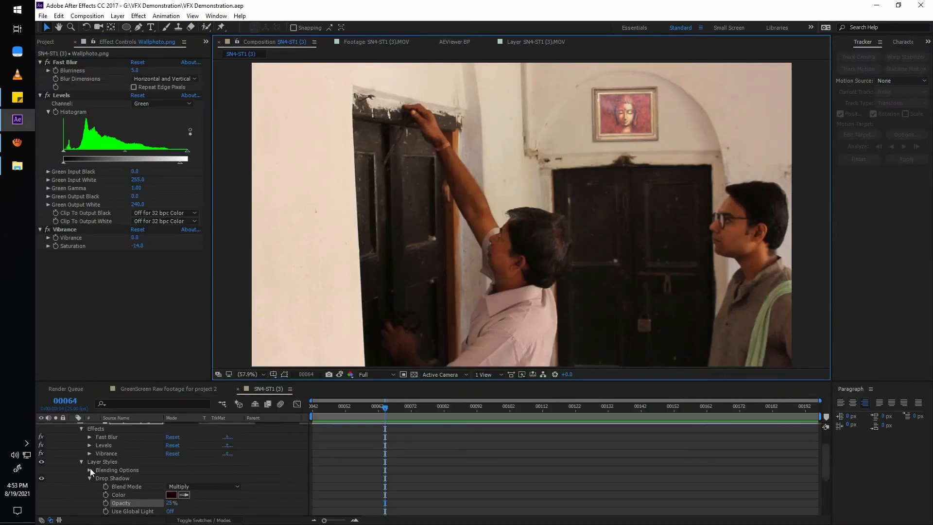
click(72, 427)
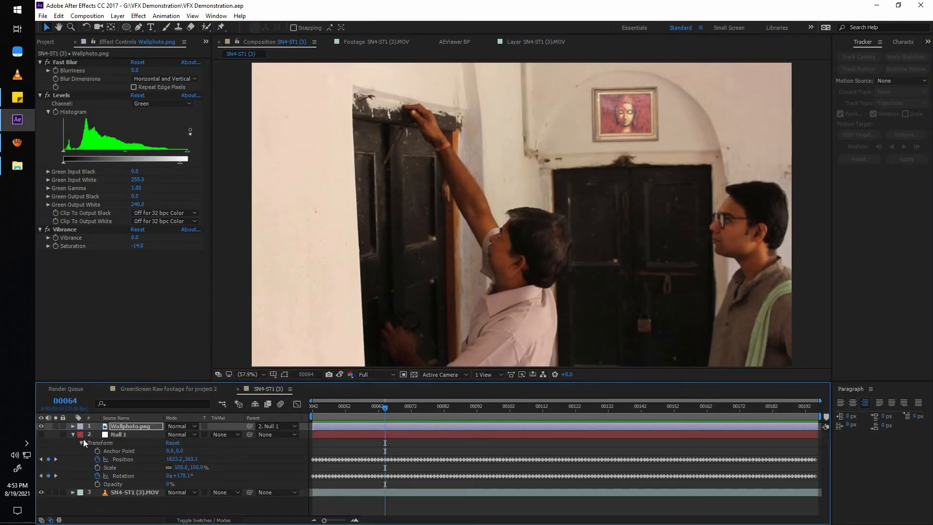
click(73, 434)
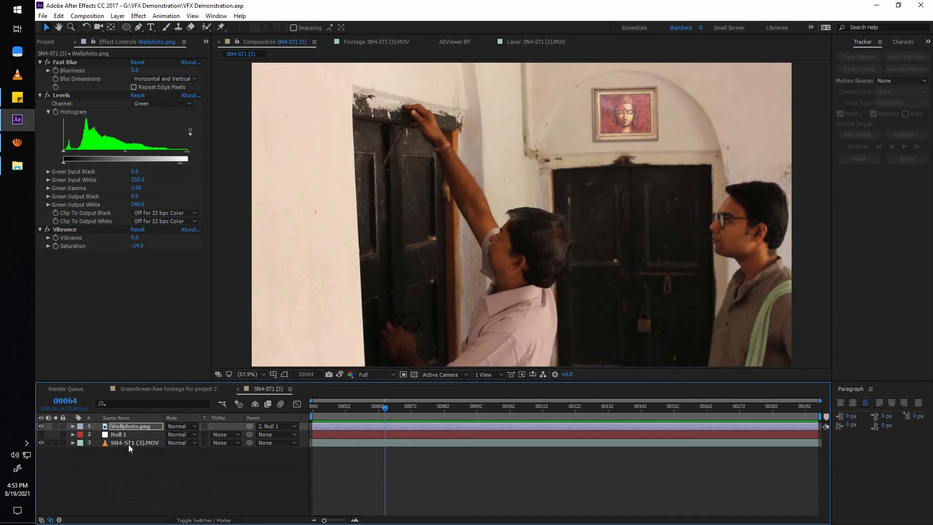
Create a new composition from the SN4-ST1 (3).MOV footage in the project.
click(49, 41)
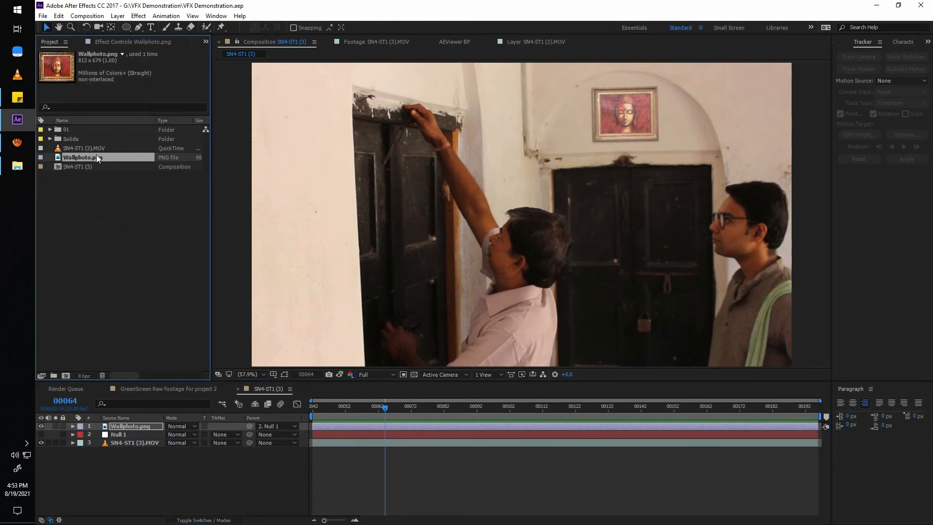
drag(88, 148, 96, 317)
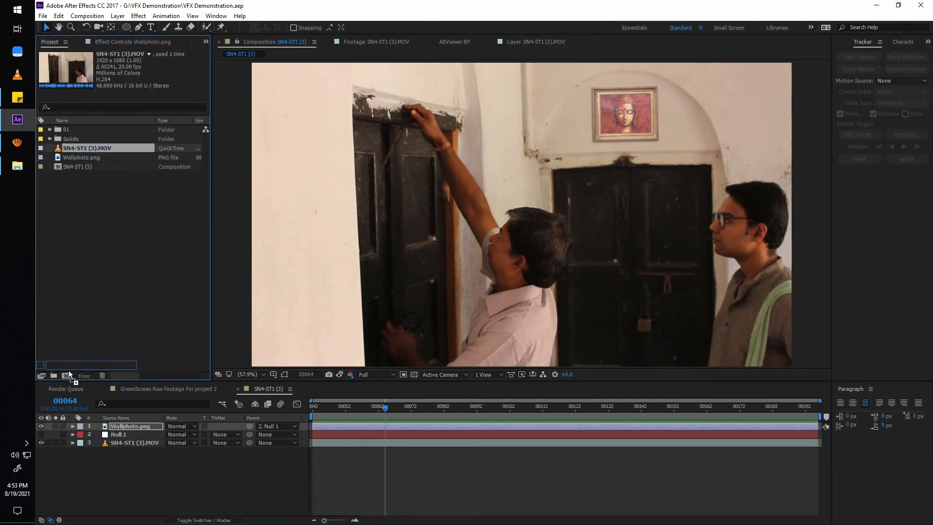
drag(69, 370, 66, 375)
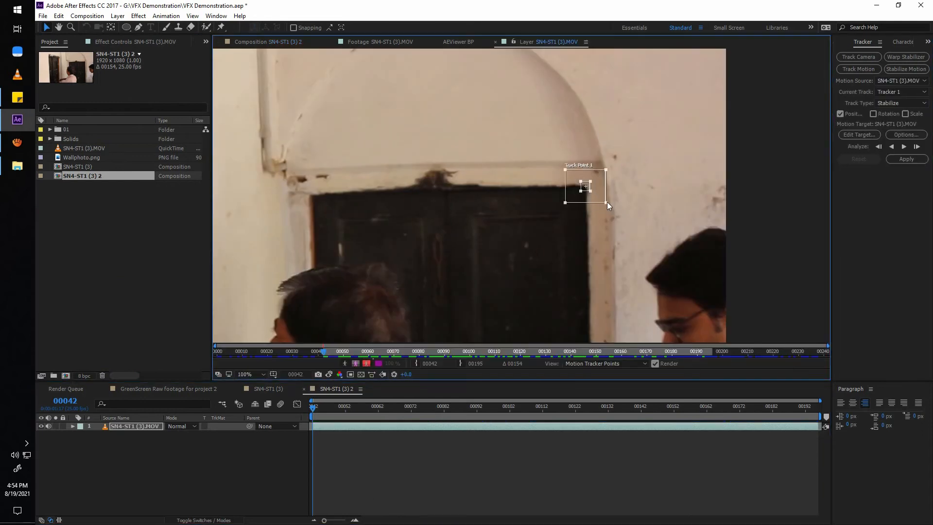
Enable Rotation stabilizing and place the two track points on the far door's upper corners with enlarged regions.
drag(591, 191, 592, 193)
click(872, 114)
drag(443, 206, 374, 209)
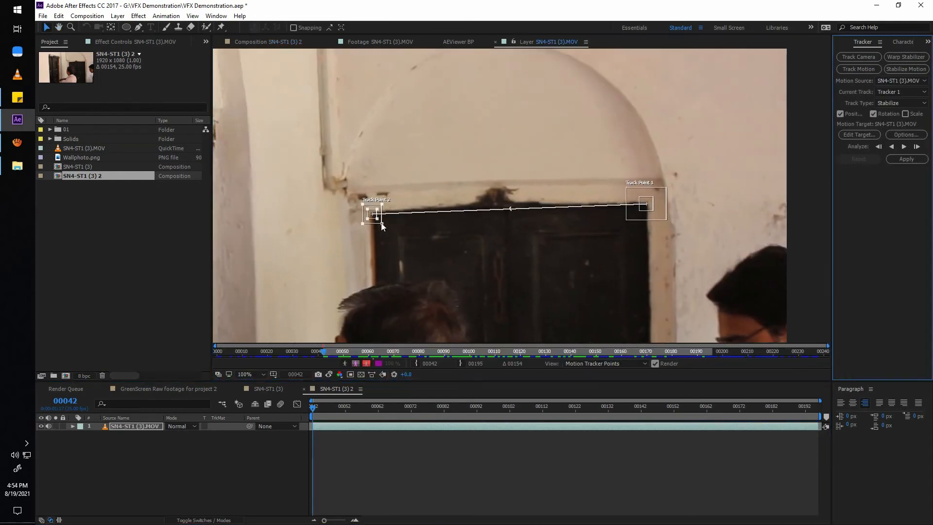
Analyze the stabilization track forward through the clip, return to frame 42 and apply it to SN4-ST1 (3).MOV.
click(903, 146)
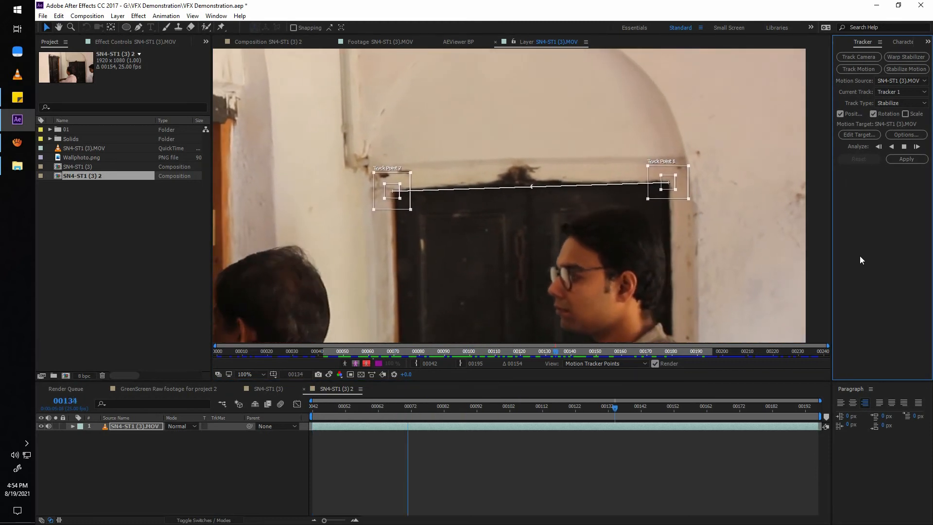
drag(814, 407, 126, 442)
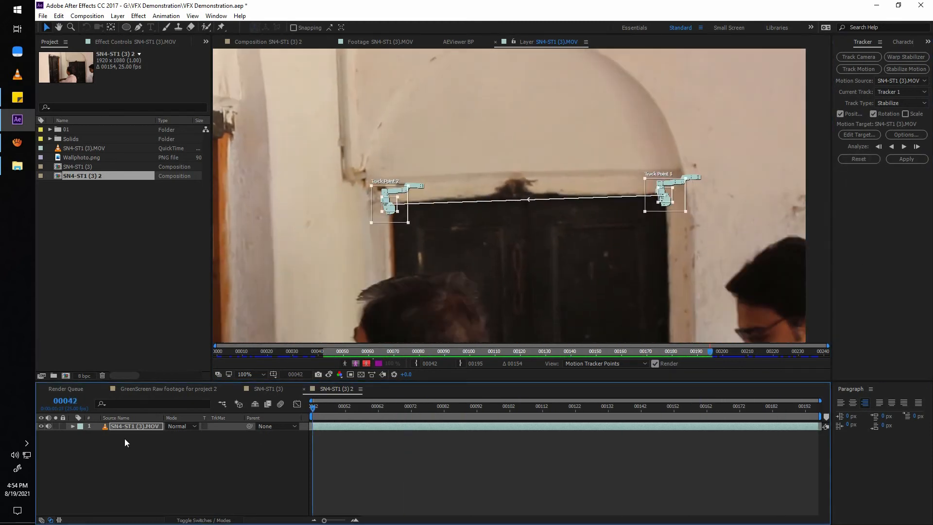
click(906, 161)
click(470, 277)
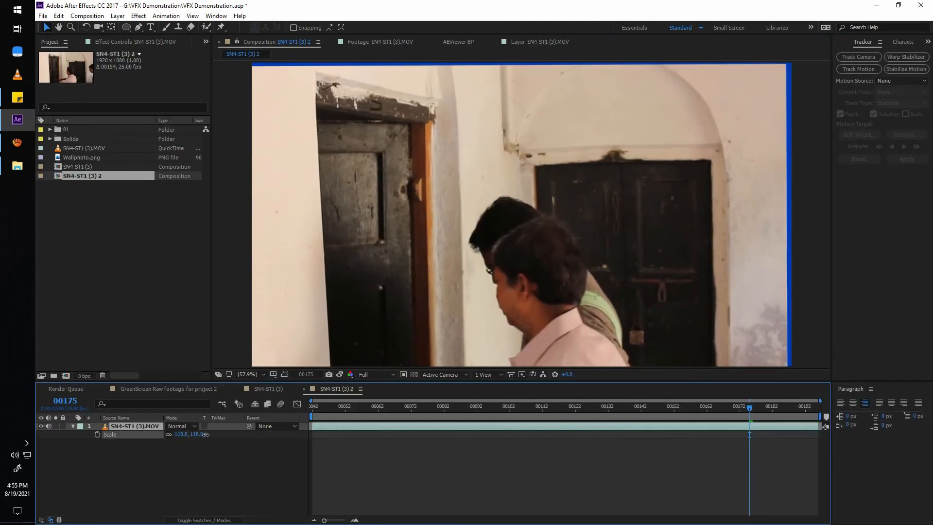
Scale the stabilized SN4-ST1 (3).MOV layer to 117% to cover the exposed edges and preview it.
drag(206, 434, 209, 434)
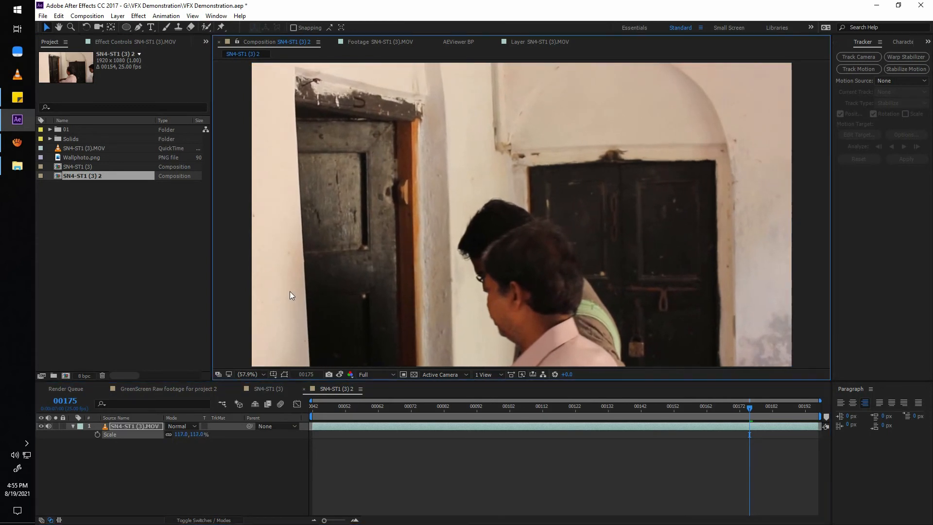
key(space)
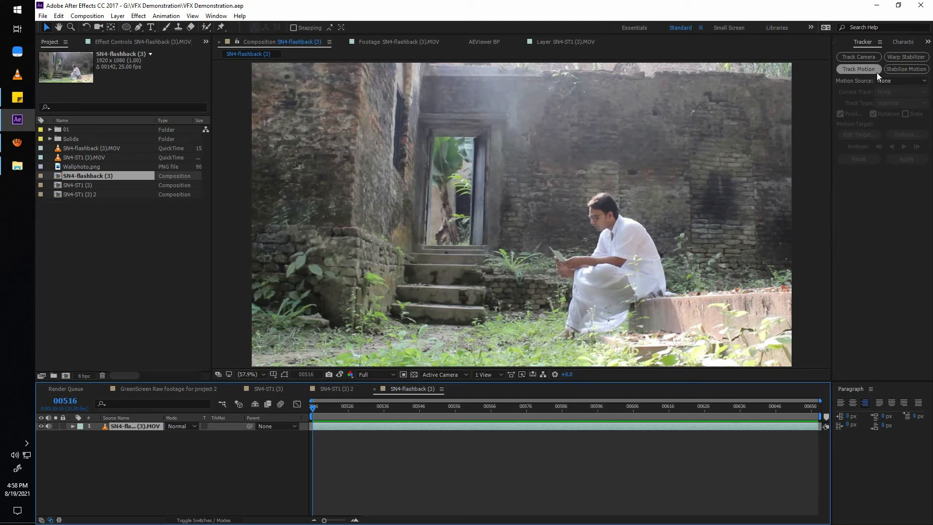
Apply Warp Stabilizer to SN4-flashback (3).MOV with the Position, Scale, Rotation method and preview it in an enlarged view.
click(906, 58)
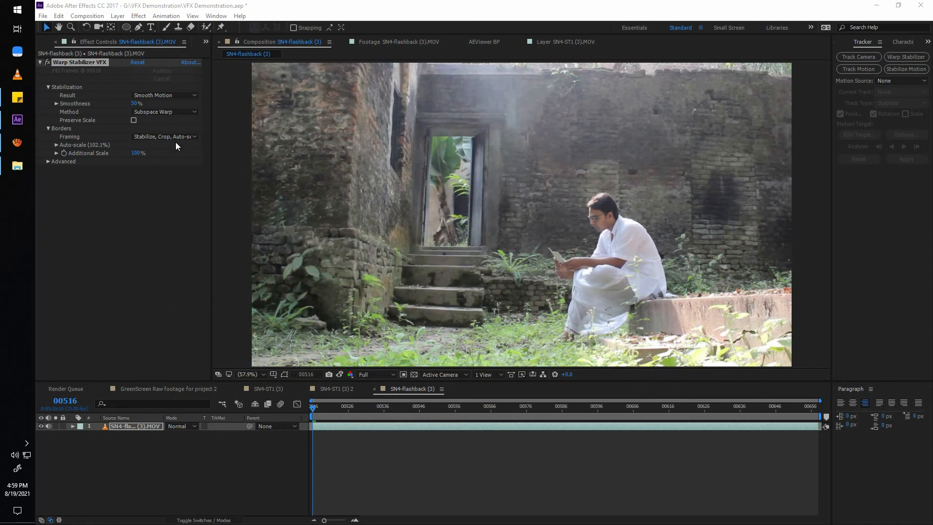
click(176, 112)
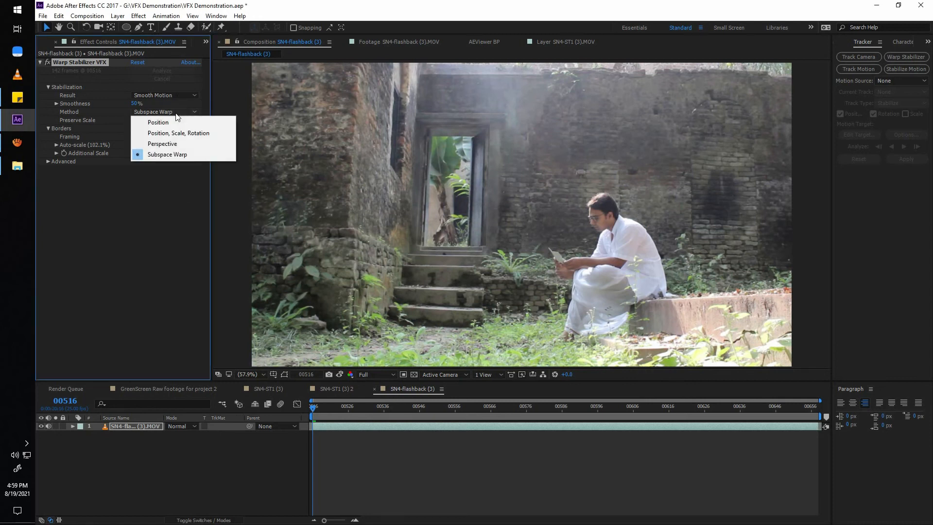
click(188, 135)
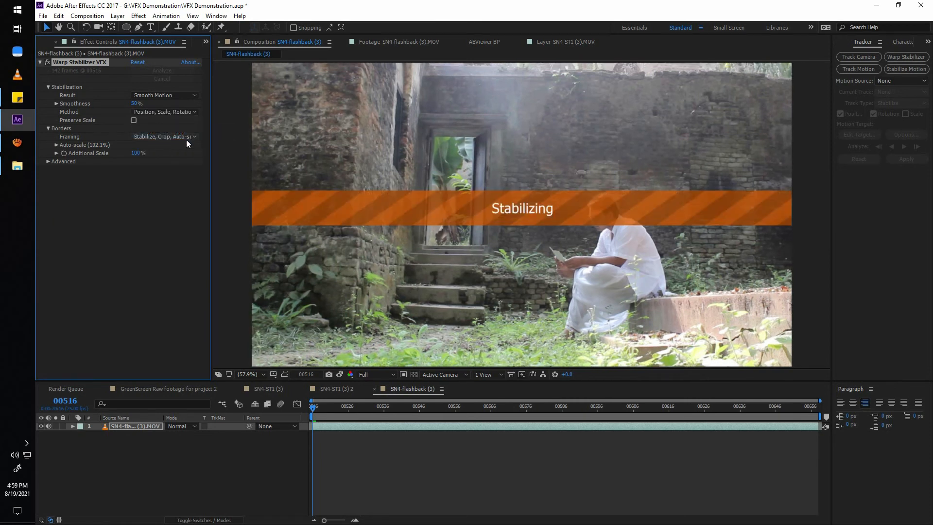
key(space)
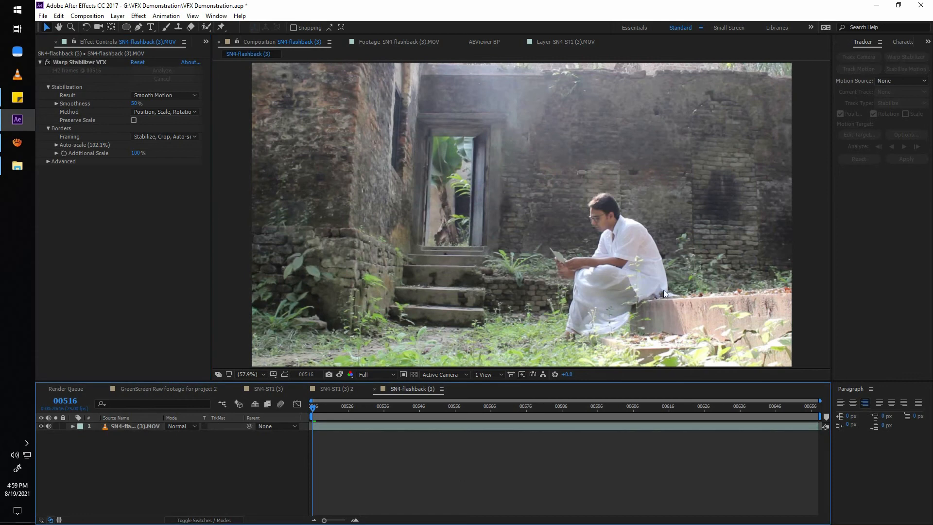
key(grave)
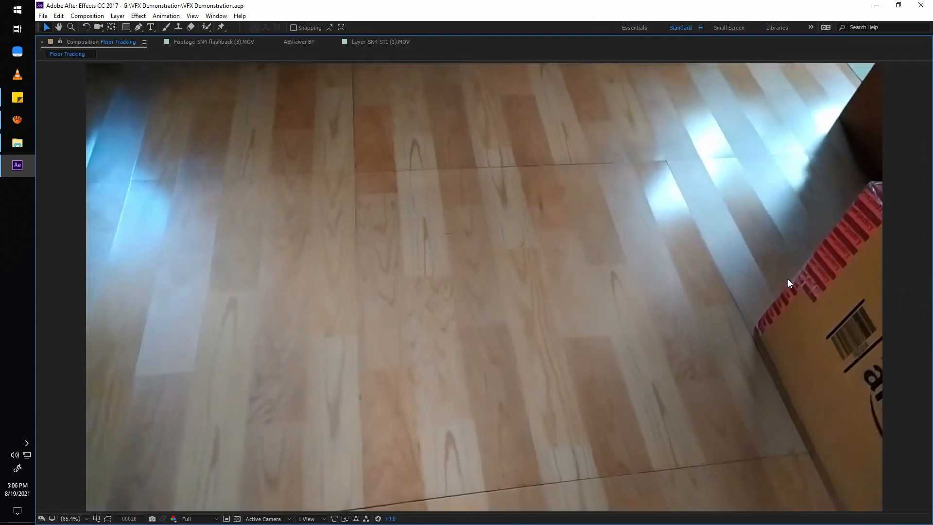
Restore the normal workspace from the enlarged Floor Tracking preview and return to frame 0.
key(grave)
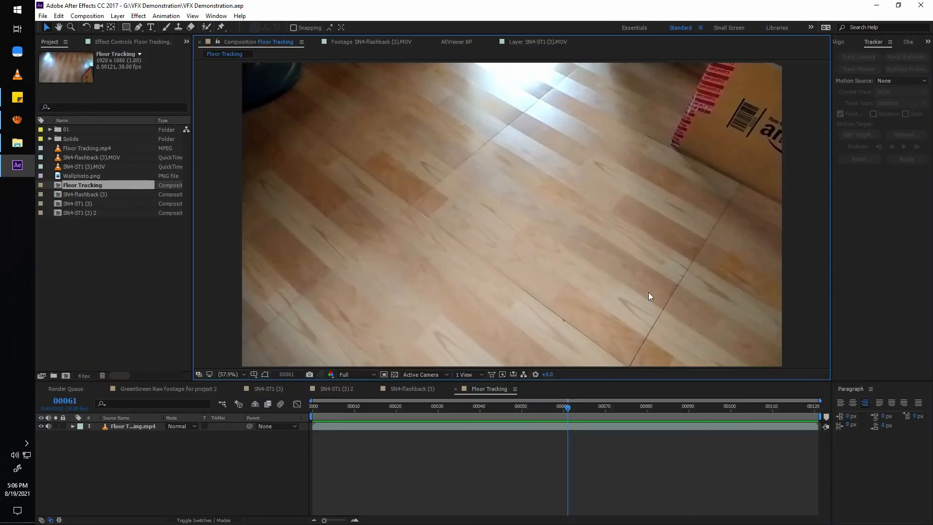
drag(447, 406, 233, 413)
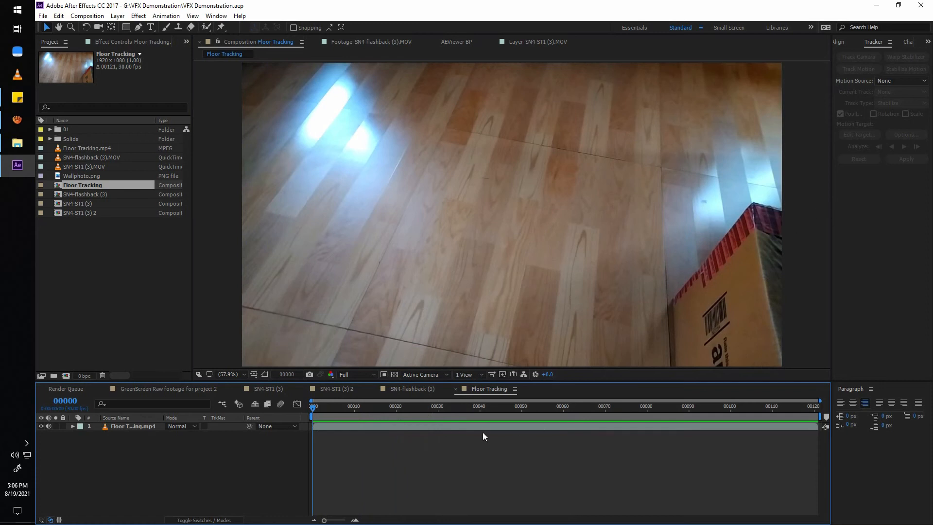
Preview the Floor Tracking clip in an enlarged view and restore the normal workspace.
click(500, 426)
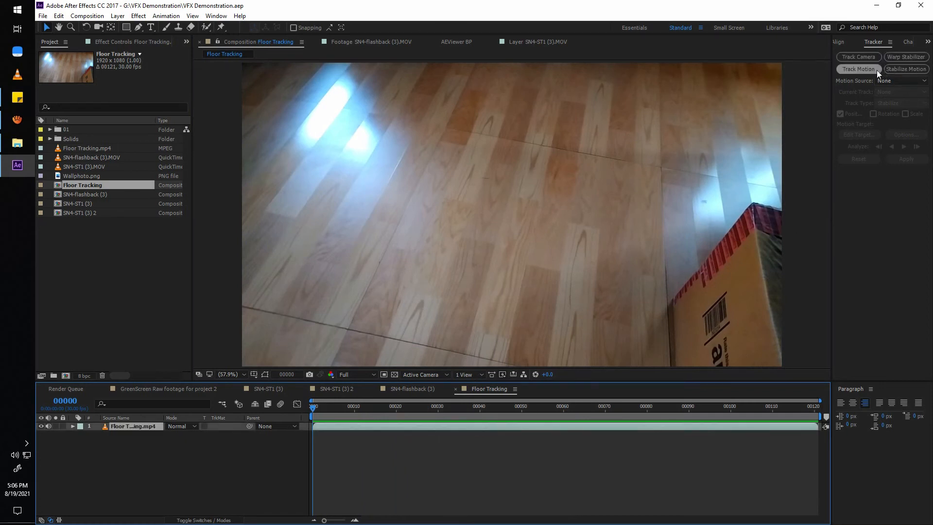
key(grave)
key(space)
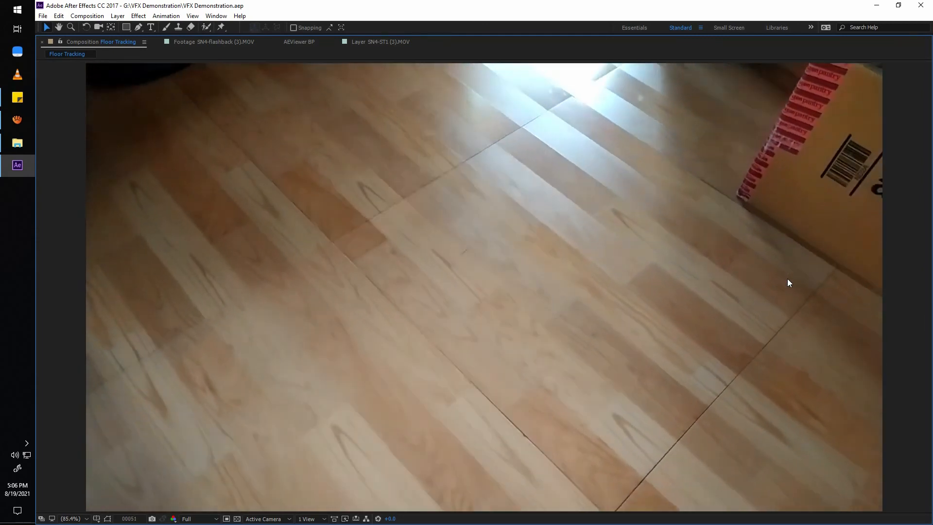
key(grave)
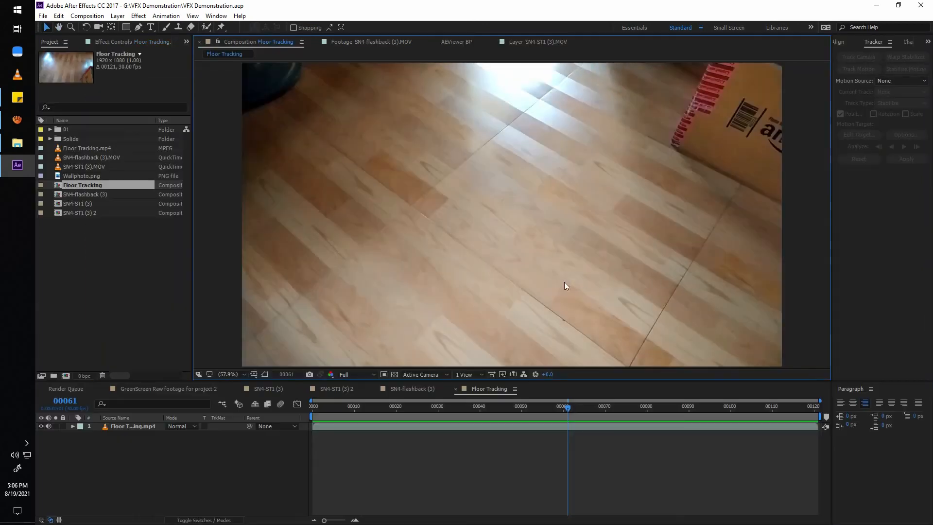
Run the 3D Camera Tracker on Floor Tracking.mp4 and scrub through the clip to check its track points.
click(648, 292)
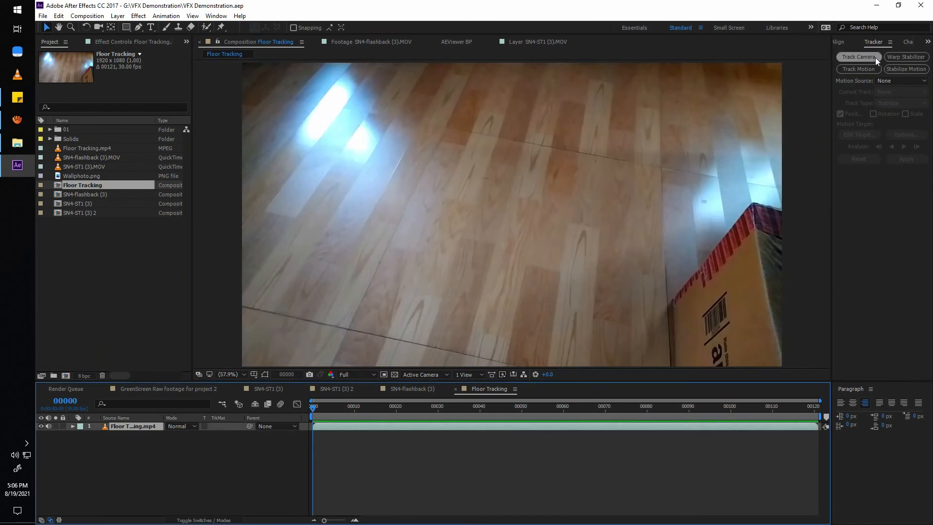
click(875, 57)
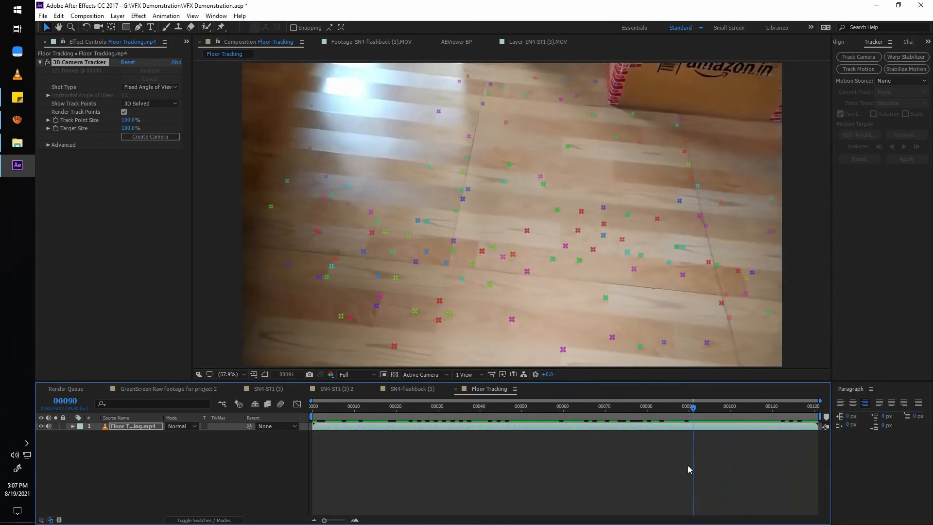
drag(688, 467, 350, 492)
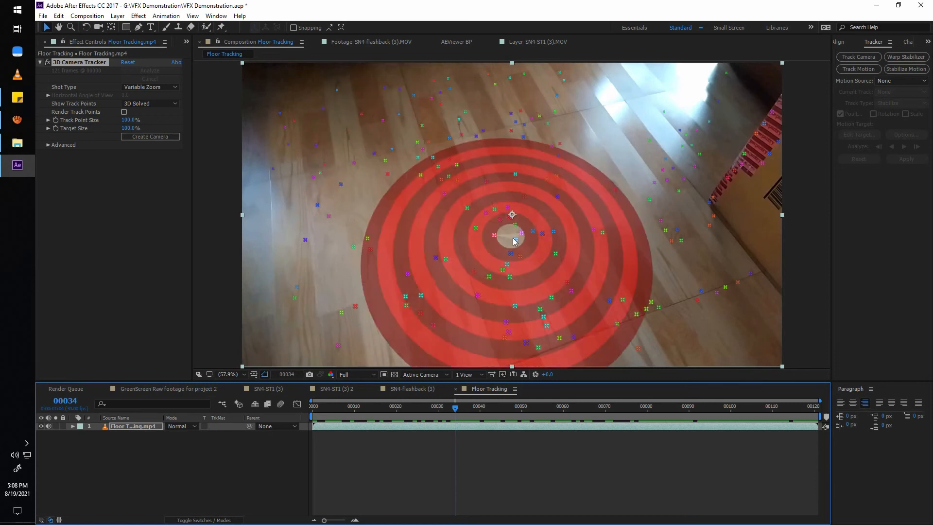
Create a null and camera from the floor track points near the frame's centre at frame 63, and scrub to check the track.
key(space)
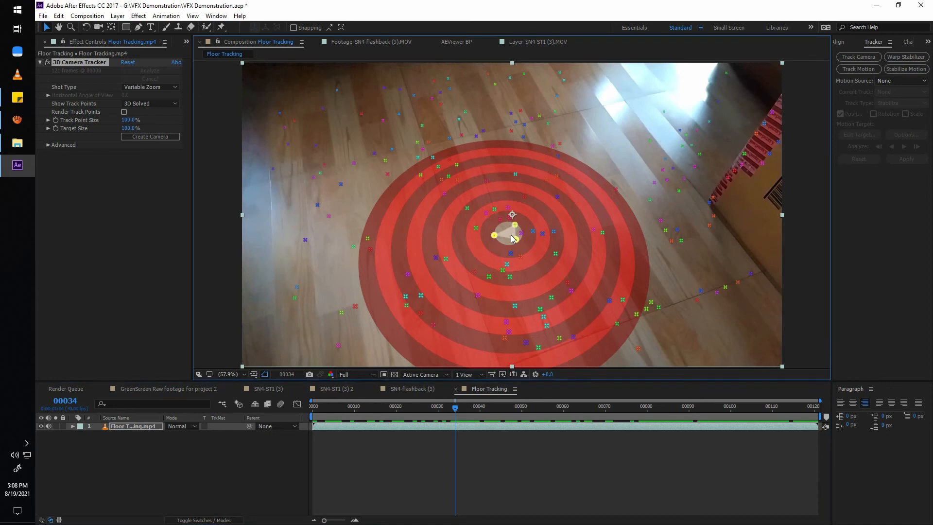
click(534, 238)
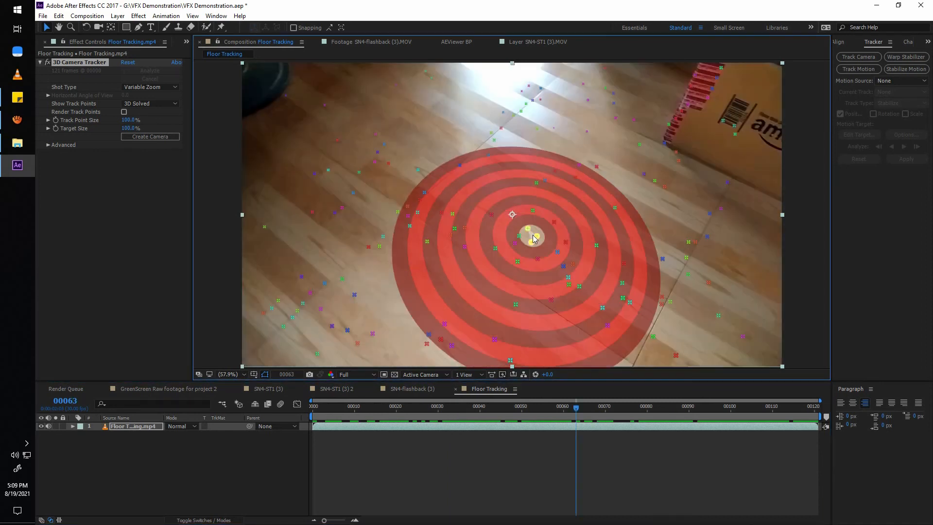
right_click(533, 236)
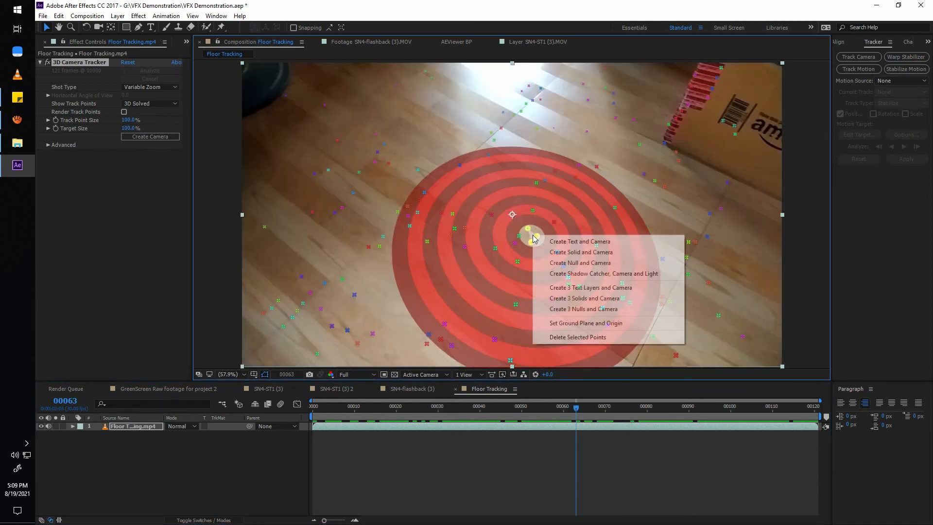
click(611, 266)
drag(589, 413, 747, 436)
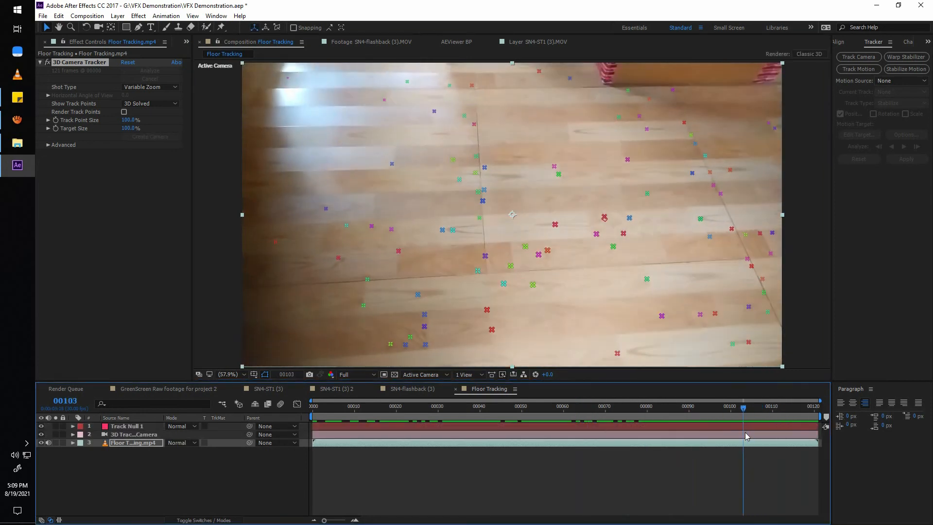
click(516, 466)
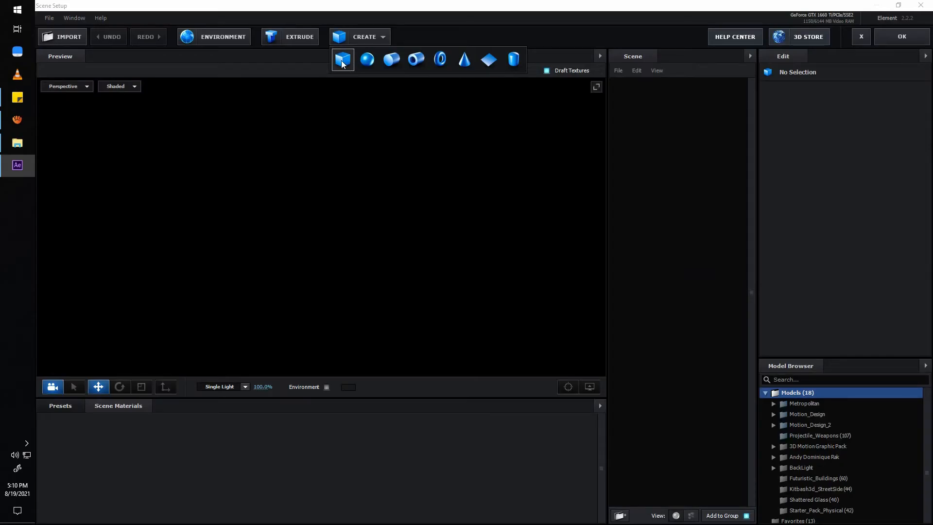
Create a box model in the Element scene, inspect it in perspective and accept the scene setup.
click(342, 61)
drag(457, 252, 510, 277)
drag(325, 213, 438, 220)
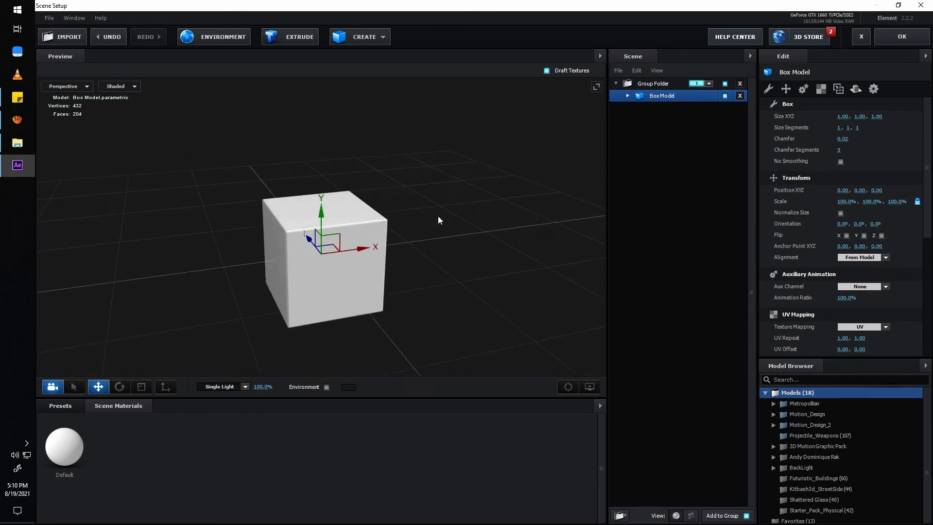
click(880, 41)
Adjust the box's X and Y world rotation so it lines up with the floor, and preview the clip.
mouse_move(146, 202)
mouse_down()
mouse_move(183, 202)
mouse_move(145, 203)
mouse_move(150, 209)
mouse_up()
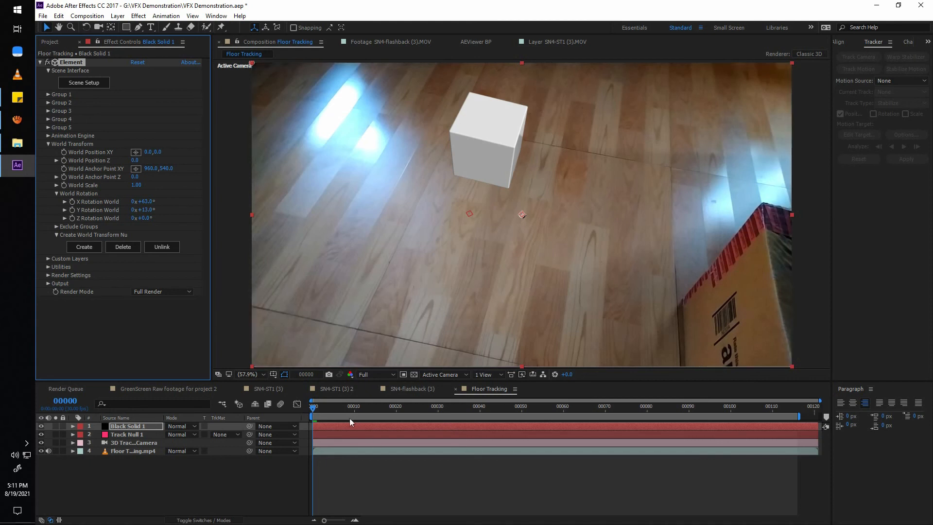
drag(325, 409, 519, 423)
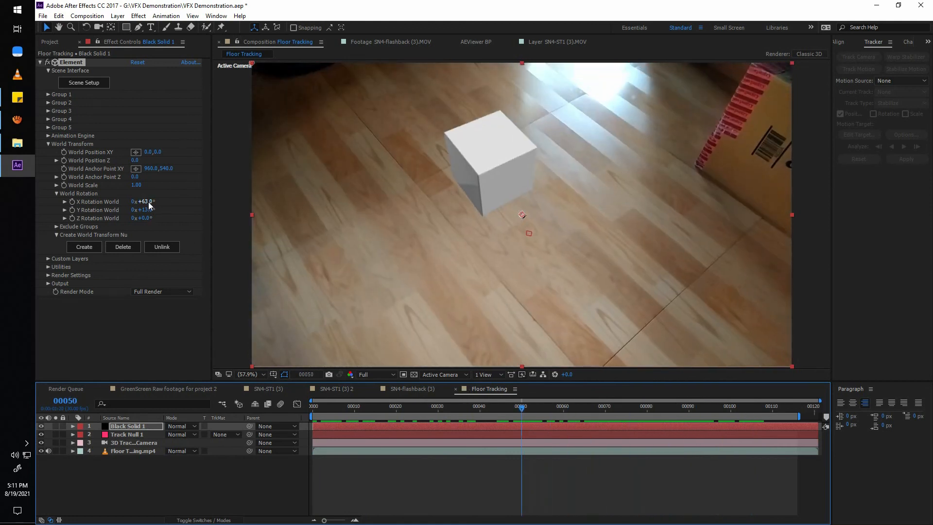
drag(149, 220, 154, 218)
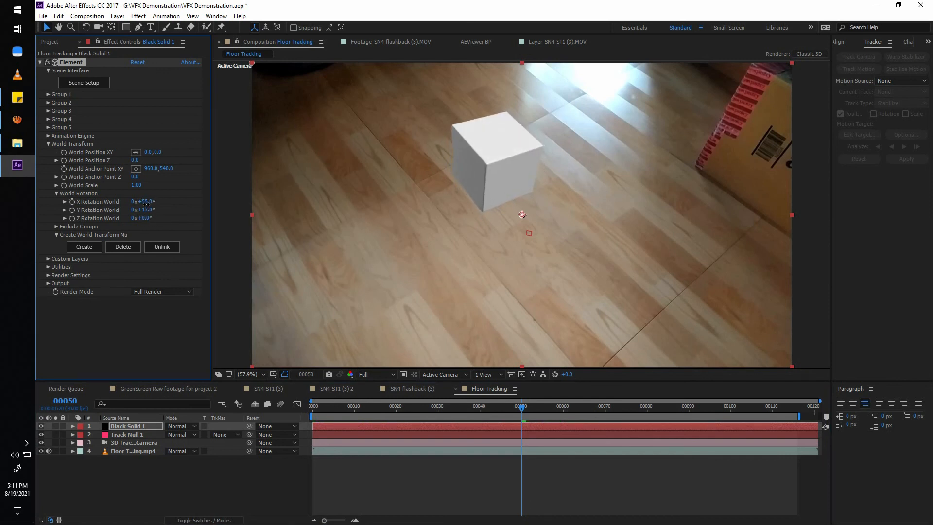
drag(144, 213, 140, 211)
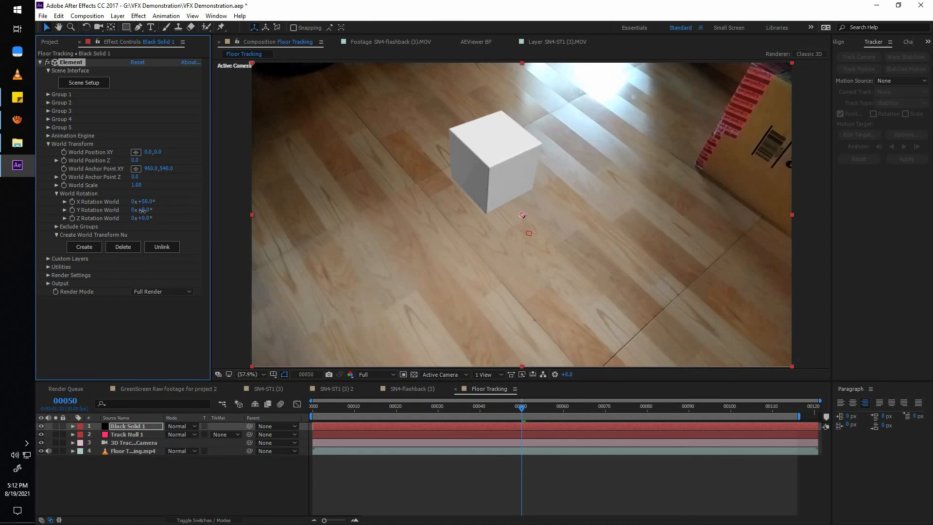
drag(511, 415, 388, 416)
key(space)
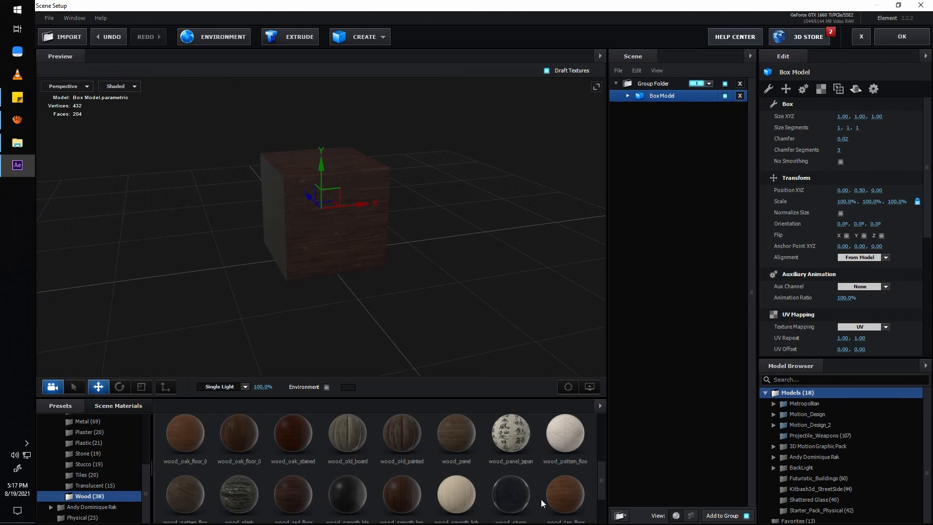
Apply a brown wood preset material to the box model in the Element scene.
drag(543, 503, 336, 270)
drag(336, 270, 162, 402)
scroll(364, 308, down, 4)
Create a plane model under the box and scale it uniformly to 801.4% as the floor surface.
click(360, 37)
click(465, 60)
drag(357, 267, 405, 273)
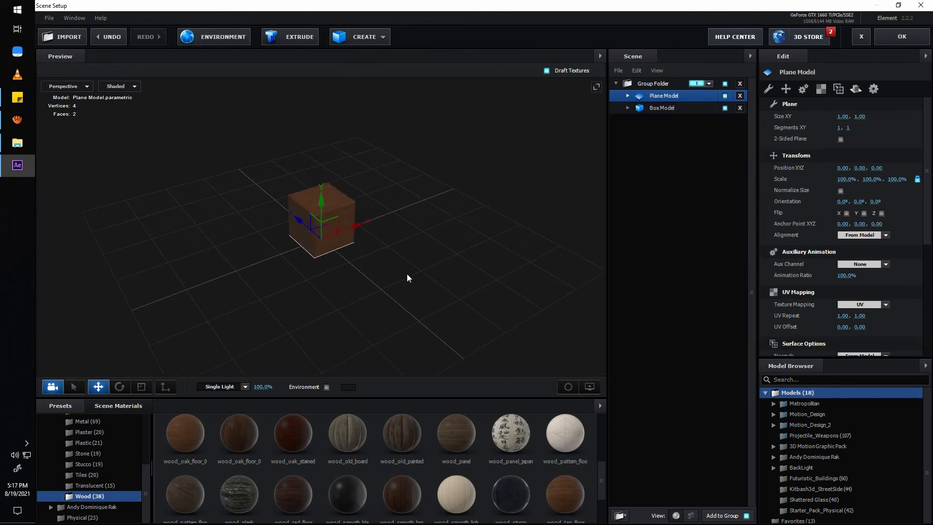
key(r)
drag(322, 237, 483, 269)
drag(484, 269, 430, 283)
scroll(430, 283, up, 2)
Apply the Matte_Shadow material from the Physical presets to the plane, accept the scene and save the project.
click(108, 407)
click(60, 406)
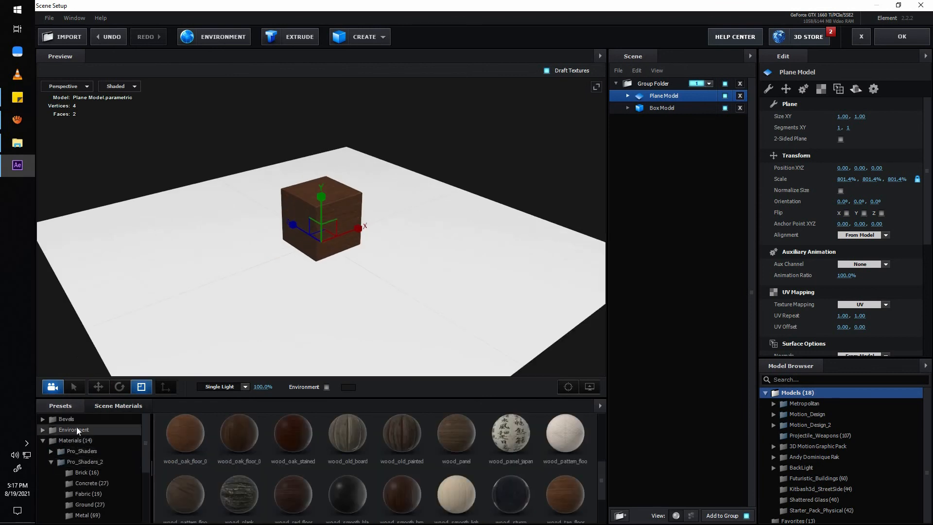
click(76, 440)
click(80, 483)
scroll(347, 464, down, 2)
drag(347, 463, 434, 322)
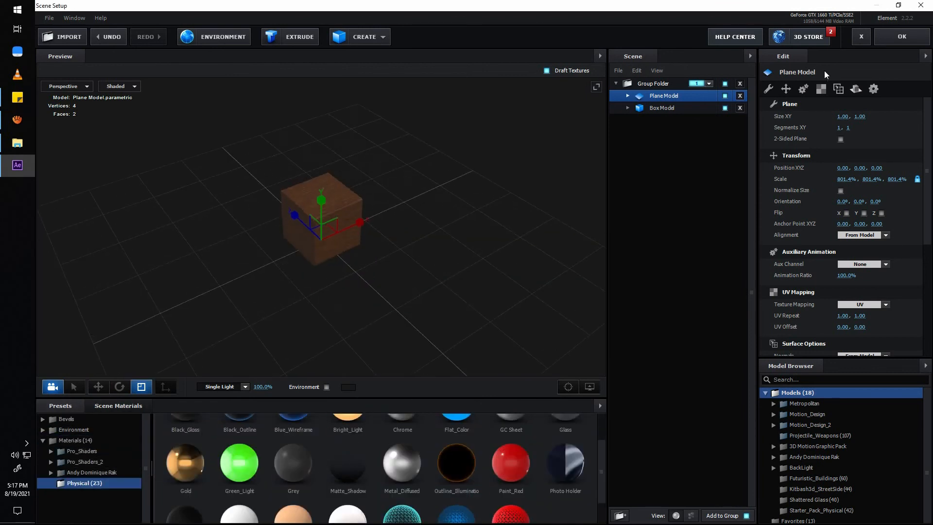
click(902, 37)
key(ctrl+s)
Enable Ray-Traced ambient occlusion on Black Solid 1 with RTAO intensity 0.4 and 2 samples, and scrub to check it.
click(48, 144)
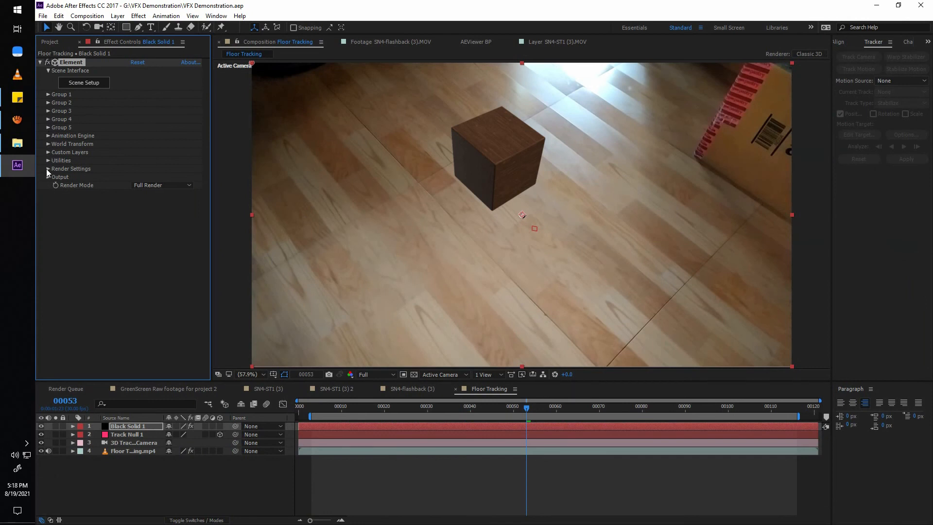
click(48, 169)
click(57, 210)
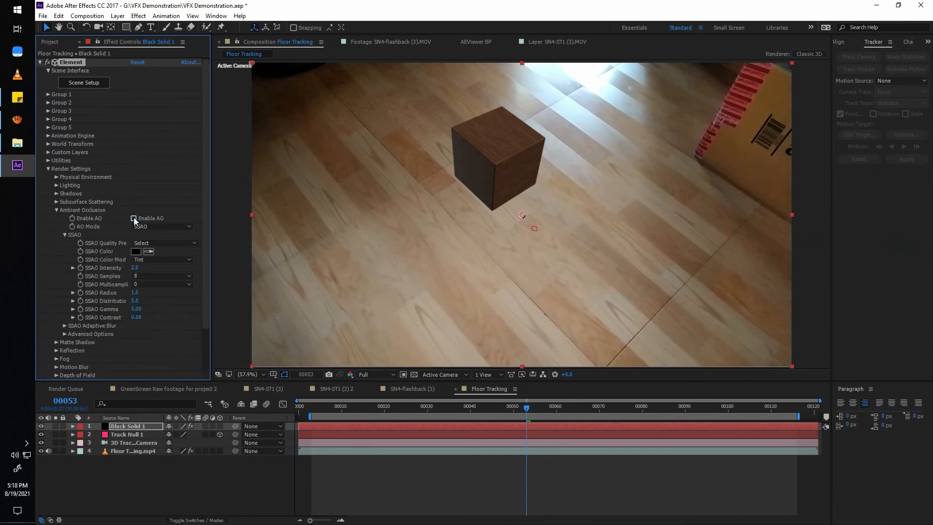
click(133, 218)
click(146, 226)
click(157, 246)
text(0.4)
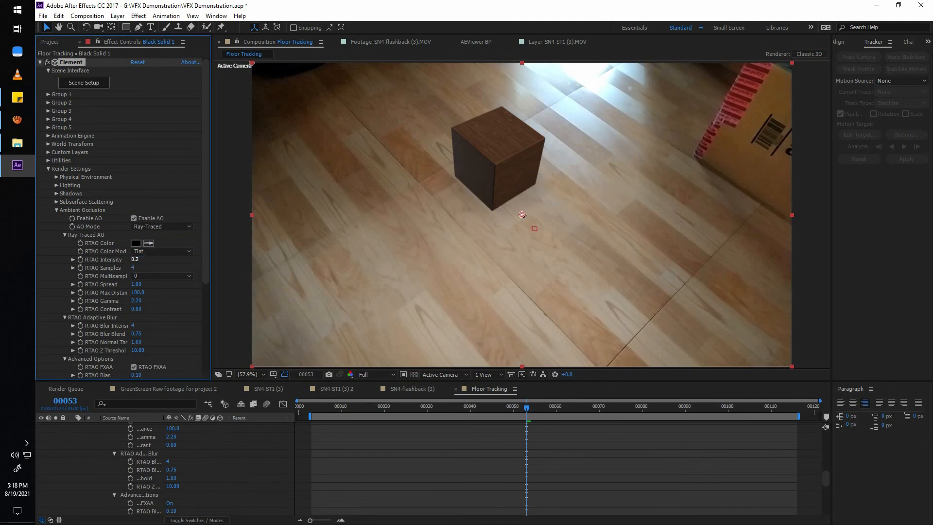
key(Return)
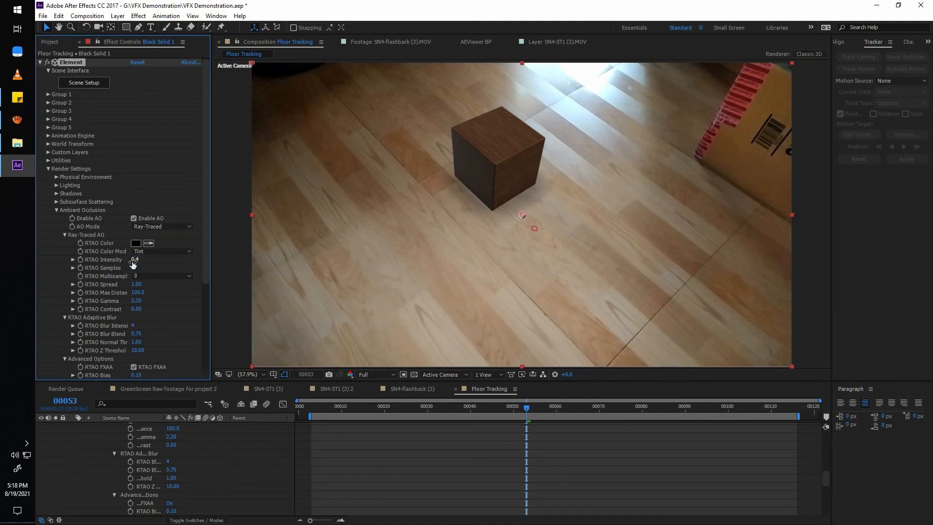
drag(352, 408, 482, 441)
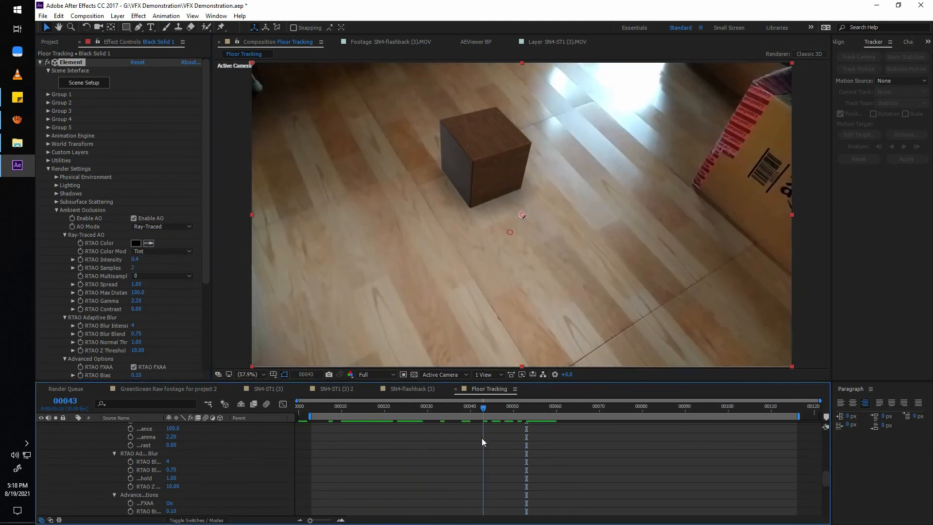
Add a white spot light at 500% intensity with shadow casting enabled to the Floor Tracking composition.
scroll(93, 439, up, 10)
click(73, 426)
right_click(151, 474)
mouse_move(218, 382)
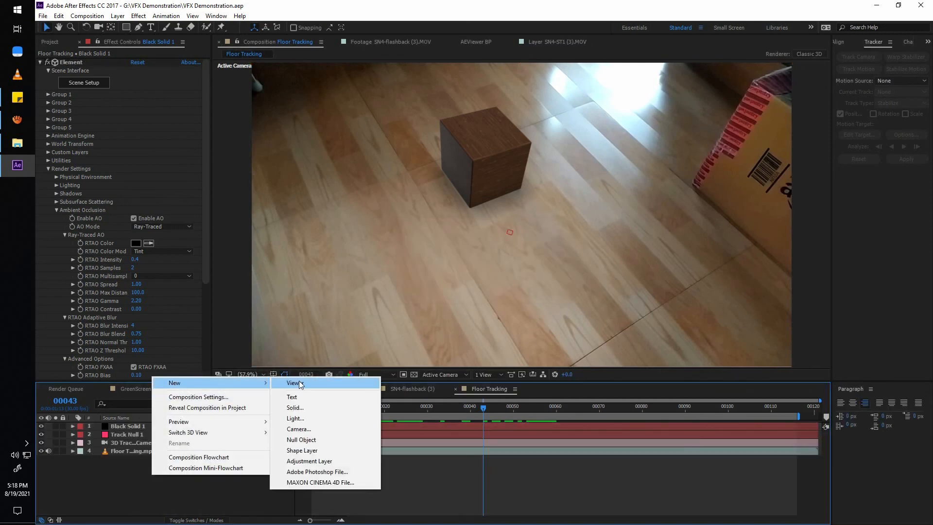
click(303, 419)
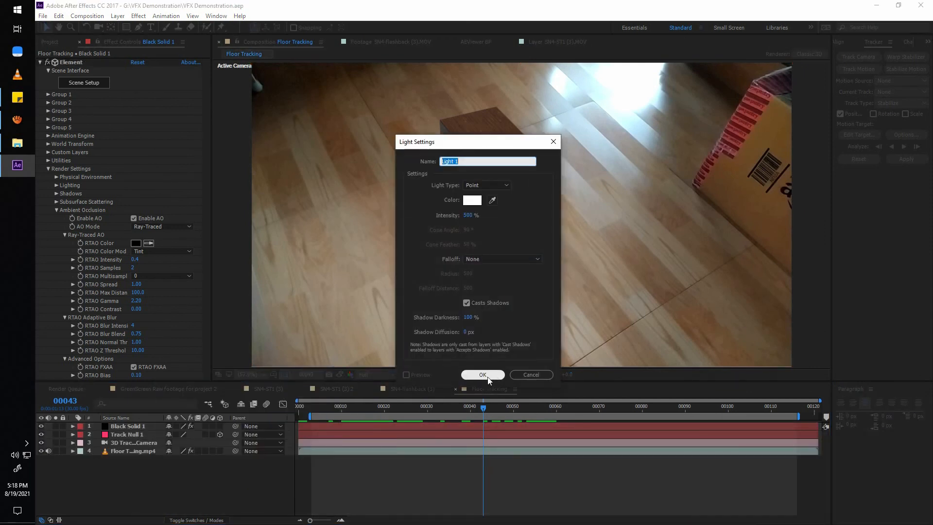
click(485, 185)
click(475, 196)
click(482, 374)
Reposition the spot light around the cube, using a two-view layout to place it from the top view.
scroll(427, 81, down, 1)
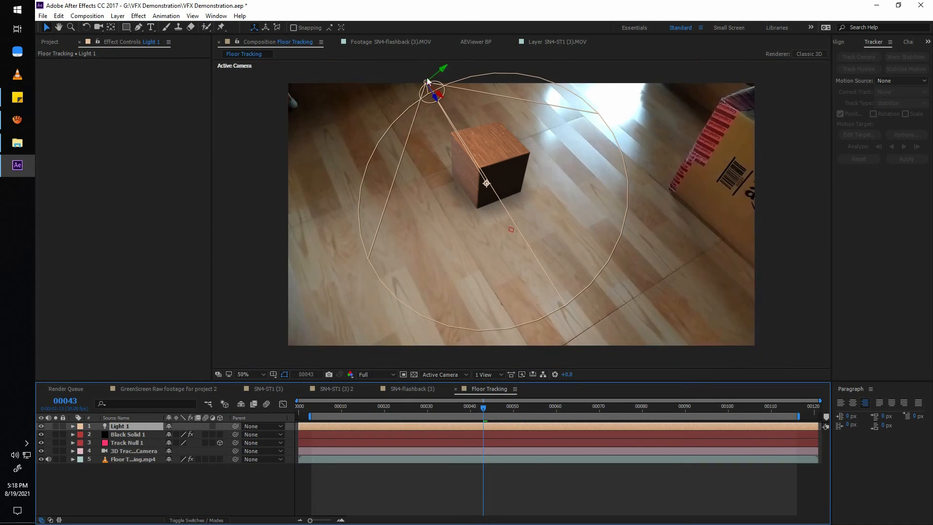
drag(427, 82, 581, 76)
click(488, 375)
click(510, 396)
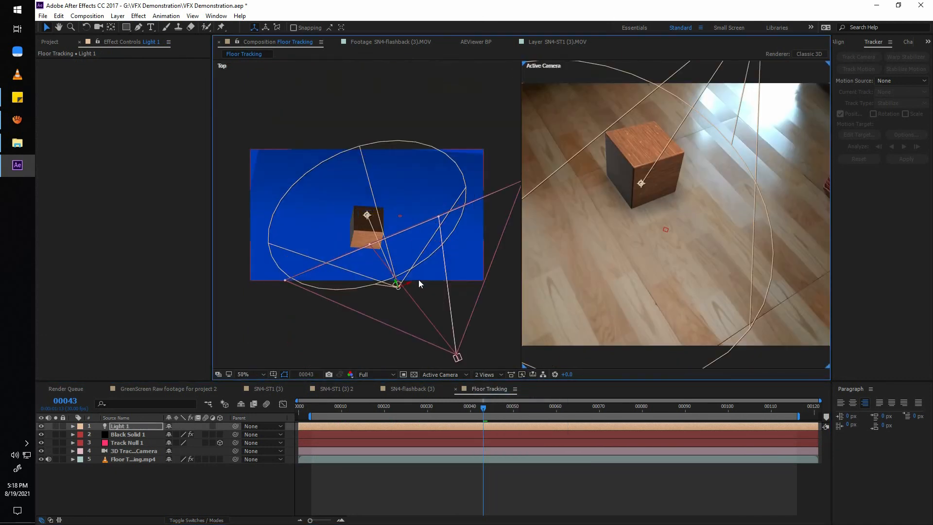
drag(398, 284, 312, 313)
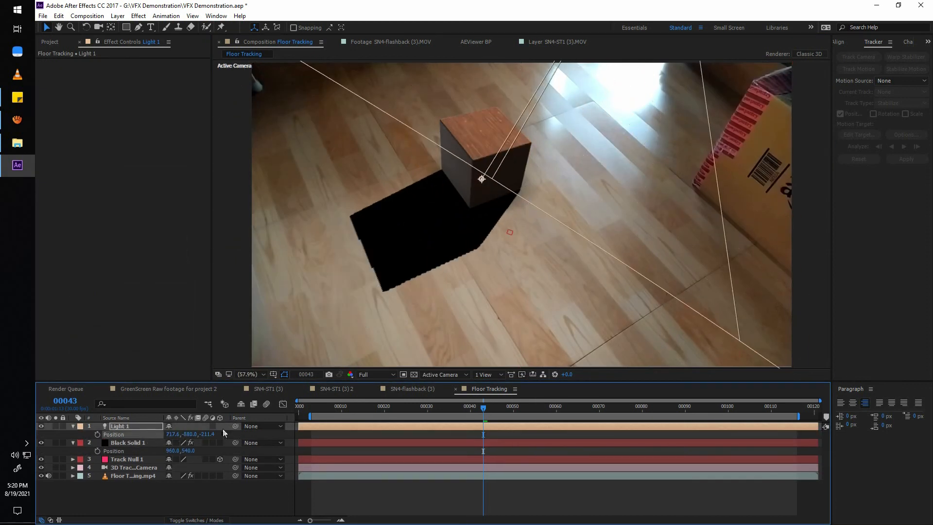
Check Black Solid 1's ray-traced shadow settings and set Light 1's shadow darkness to 50%.
click(128, 442)
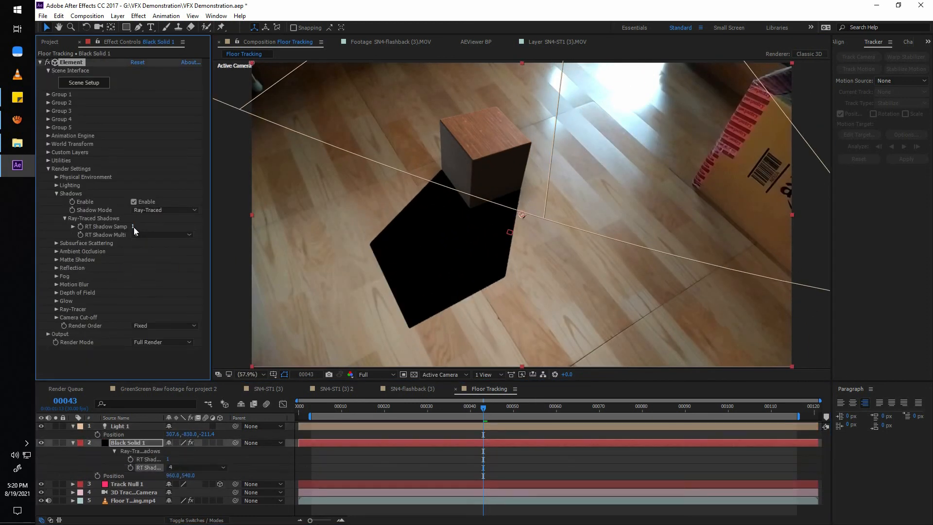
double_click(120, 425)
drag(466, 141, 732, 147)
click(733, 322)
text(50)
key(Return)
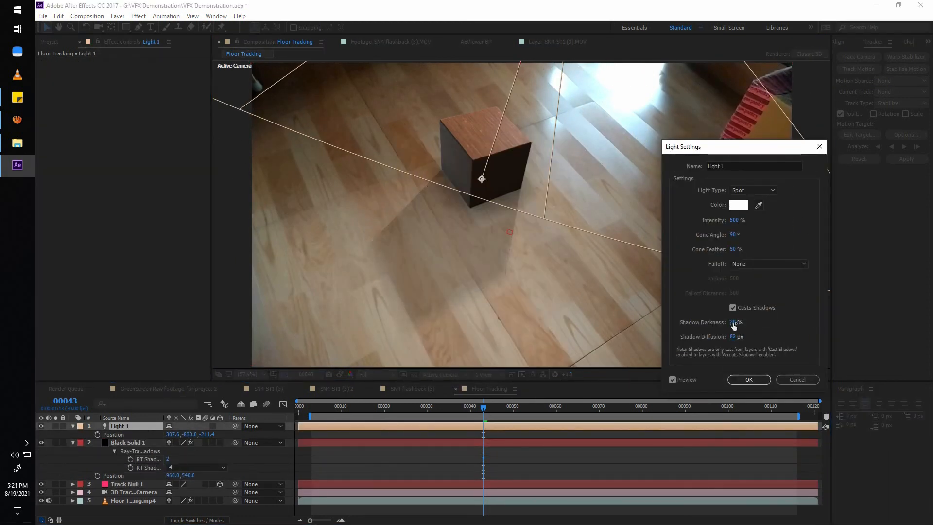
Fine-tune Light 1's shadow darkness and increase its shadow diffusion to soften the cube's shadow on the floor.
drag(734, 323, 734, 323)
drag(733, 337, 749, 338)
drag(705, 146, 779, 146)
drag(808, 337, 821, 339)
mouse_move(808, 324)
mouse_down()
mouse_move(887, 334)
mouse_move(791, 321)
mouse_up()
click(870, 380)
double_click(152, 426)
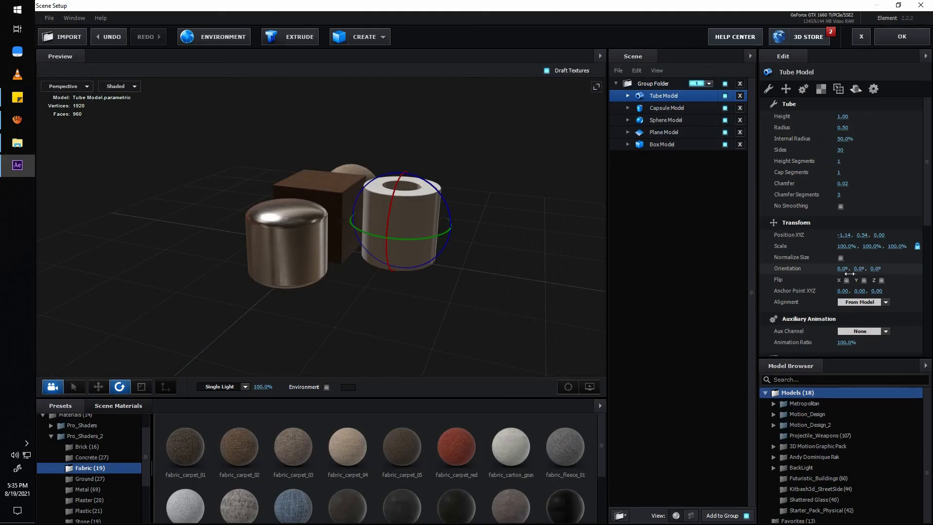
Set the tube model's Z orientation to 90° in the Element scene.
drag(844, 270, 875, 270)
key(ctrl+z)
click(876, 270)
text(90)
key(Return)
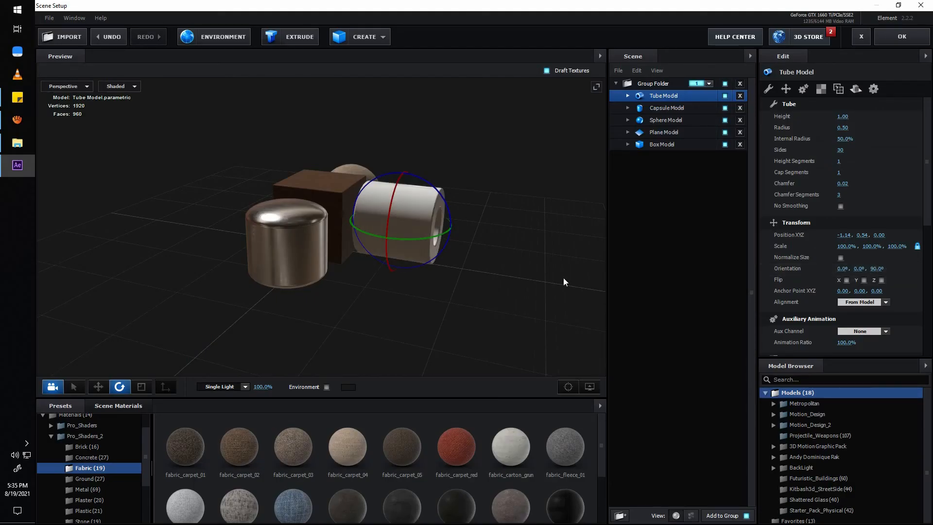
Move the tube model away from the box and check the arrangement of the scene objects in perspective.
drag(563, 280, 496, 267)
key(w)
drag(379, 166, 439, 266)
drag(320, 265, 414, 211)
click(461, 297)
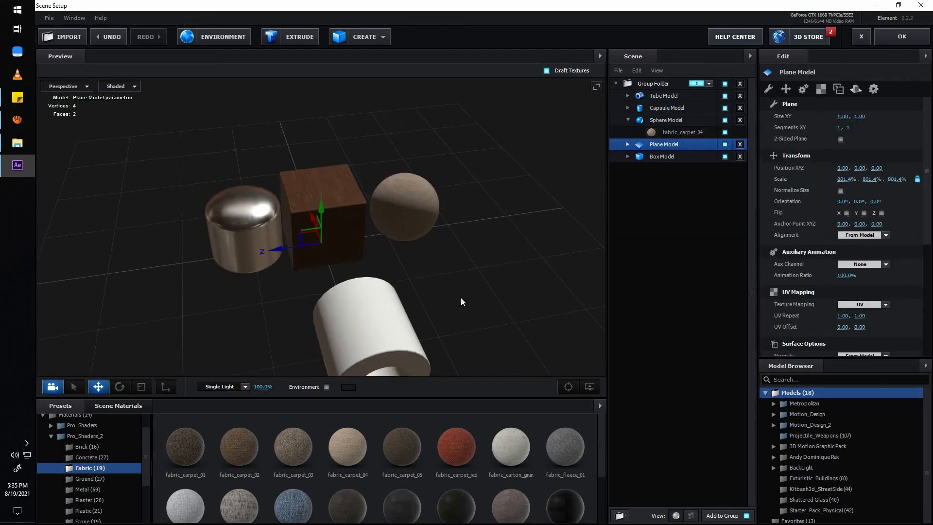
click(398, 242)
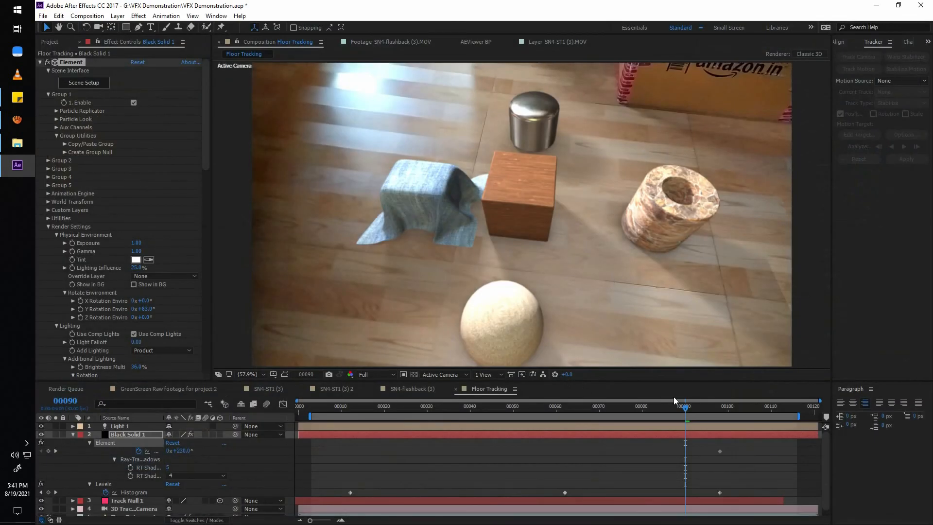
Scrub the Floor Tracking composition past frame 90 to check the tracked 3D objects and their shadows.
drag(685, 407, 770, 410)
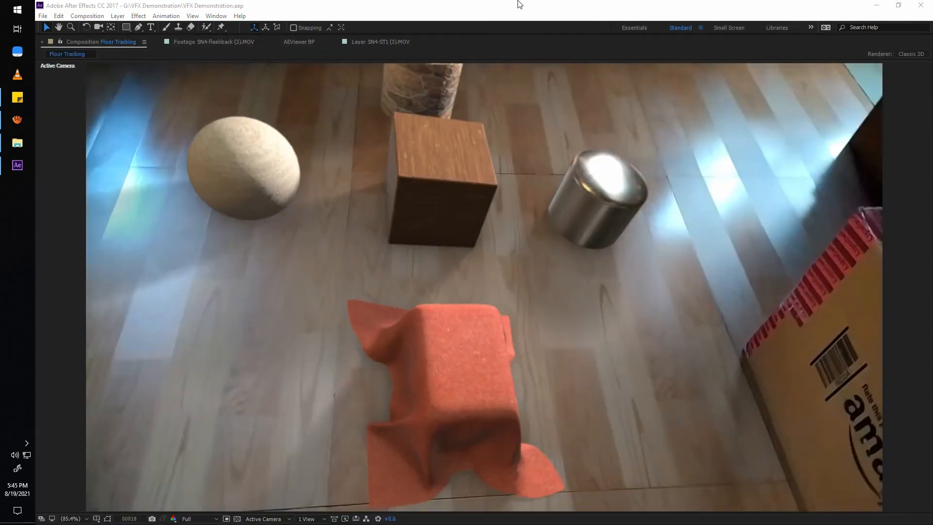